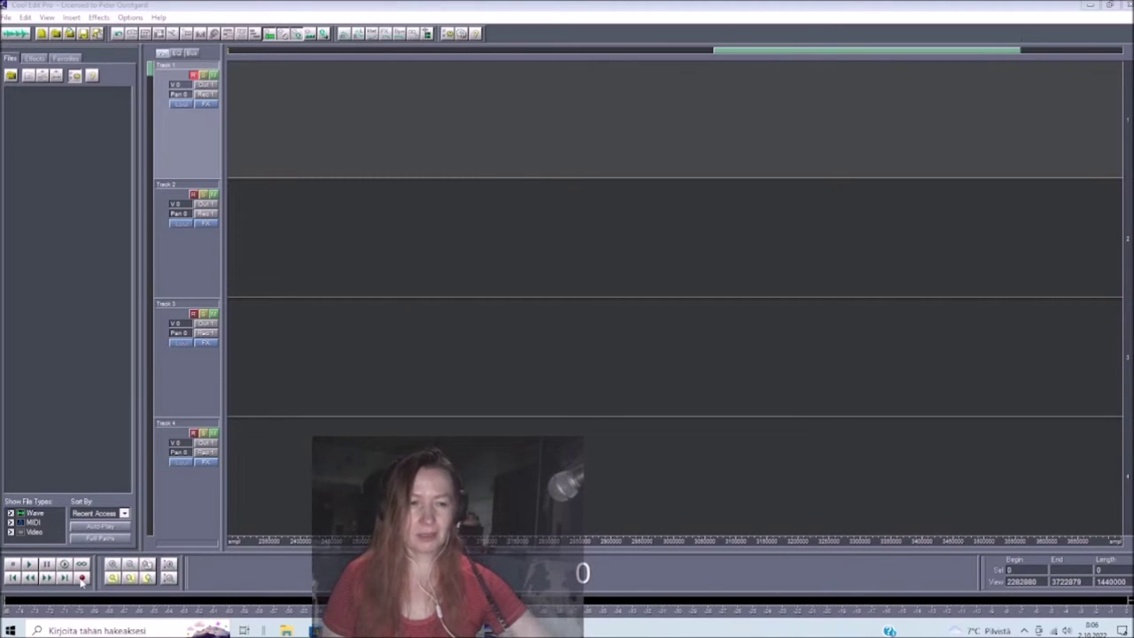
# Step: Try recording a first part on Track 1, remove the unwanted take and return to the session start
pyautogui.click(81, 577)
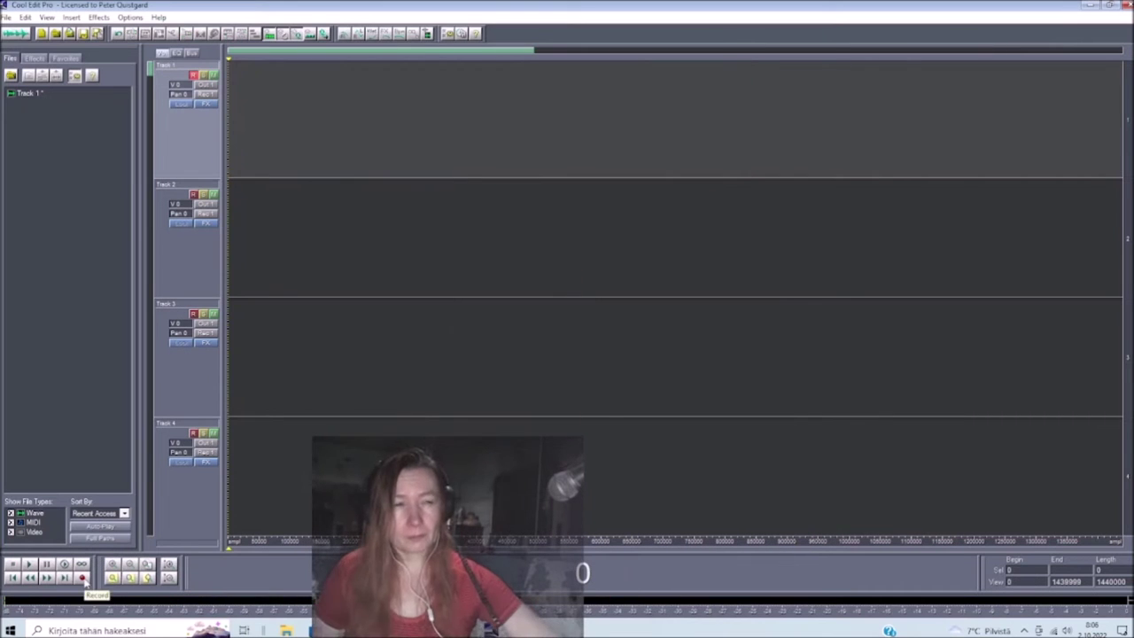
pyautogui.click(83, 578)
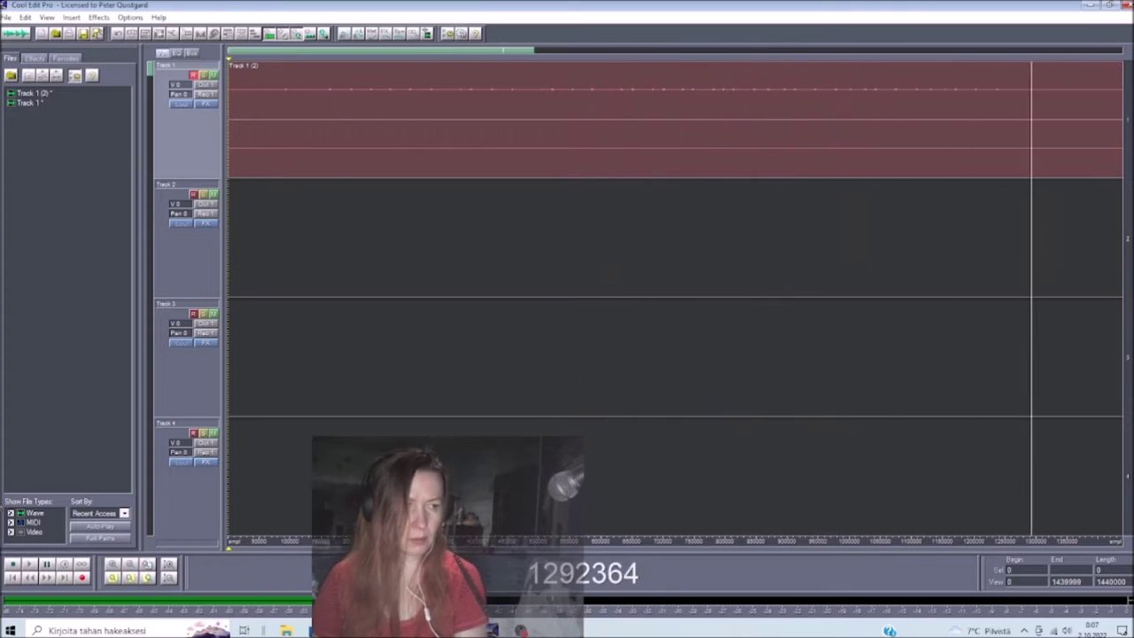
pyautogui.press('space')
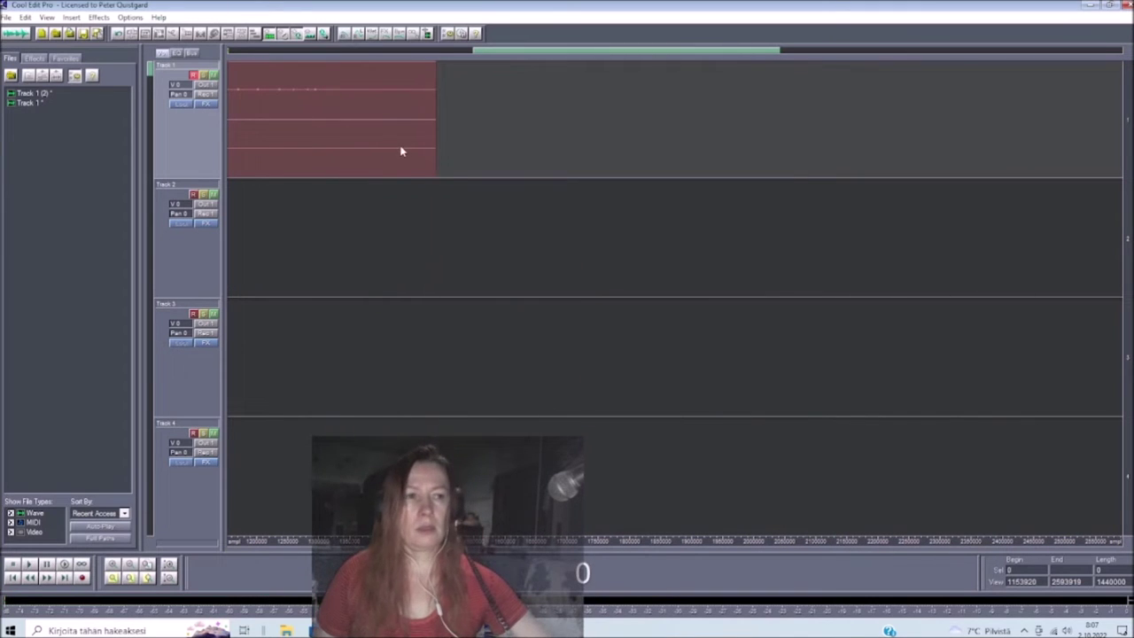
pyautogui.click(402, 152)
pyautogui.rightClick(395, 142)
pyautogui.click(564, 477)
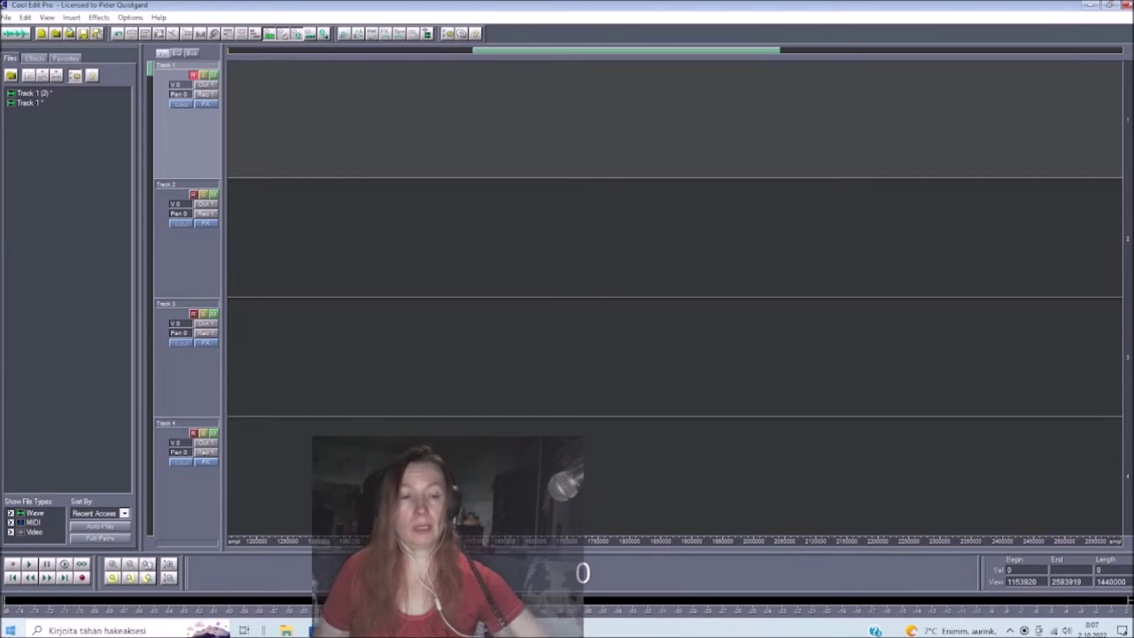
pyautogui.click(12, 578)
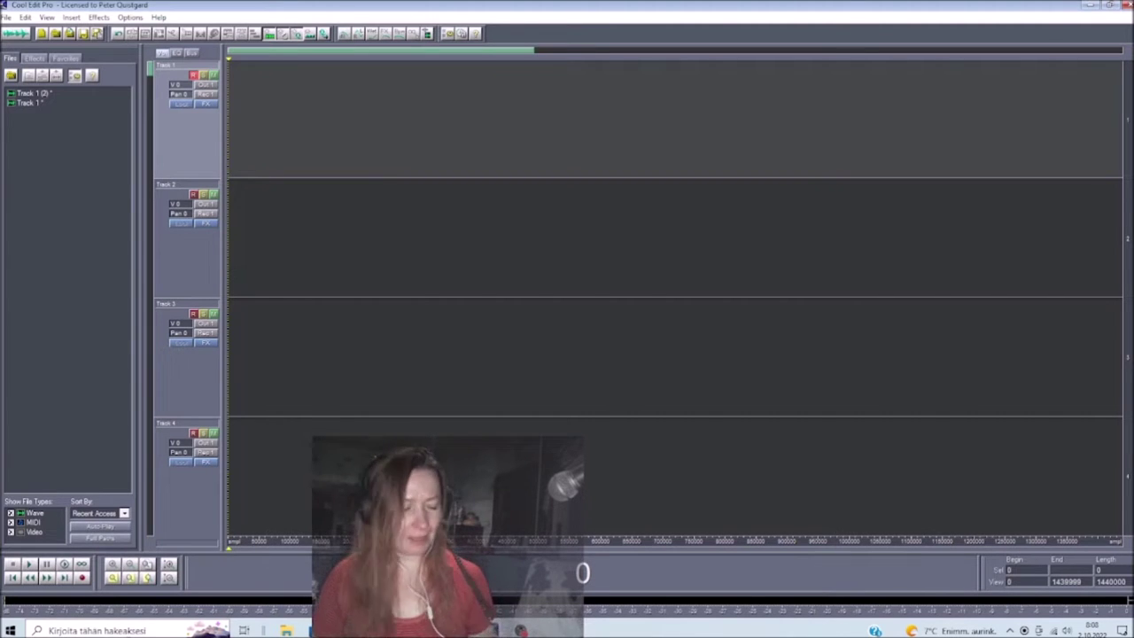
# Step: Record another take on Track 1, delete its clip and go back to the session start
pyautogui.click(82, 579)
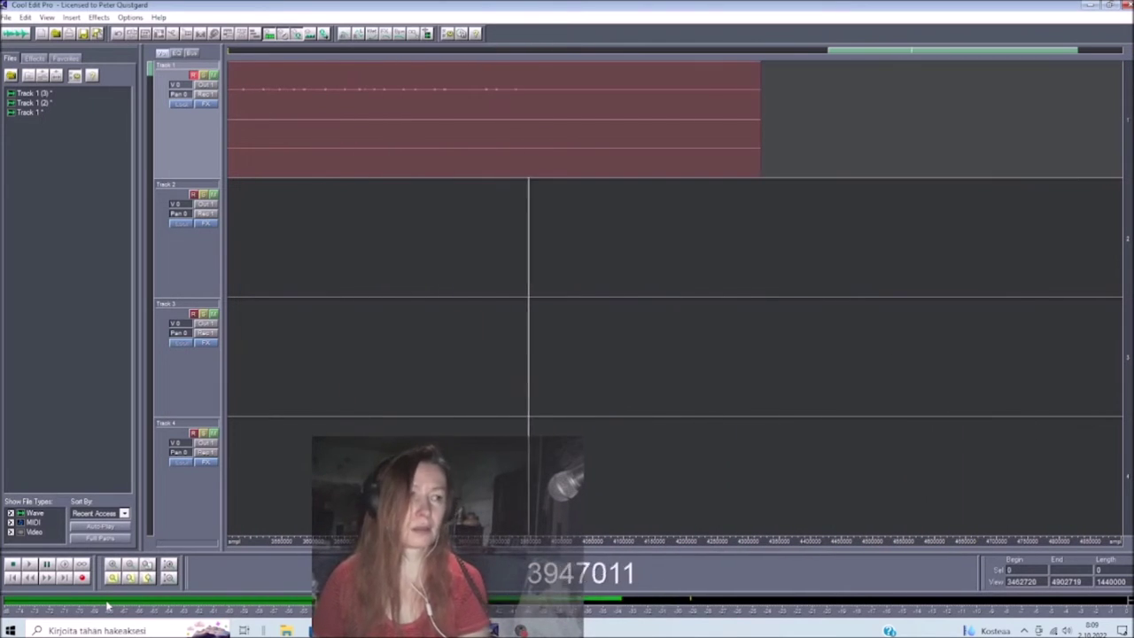
pyautogui.press('space')
pyautogui.rightClick(346, 153)
pyautogui.click(384, 480)
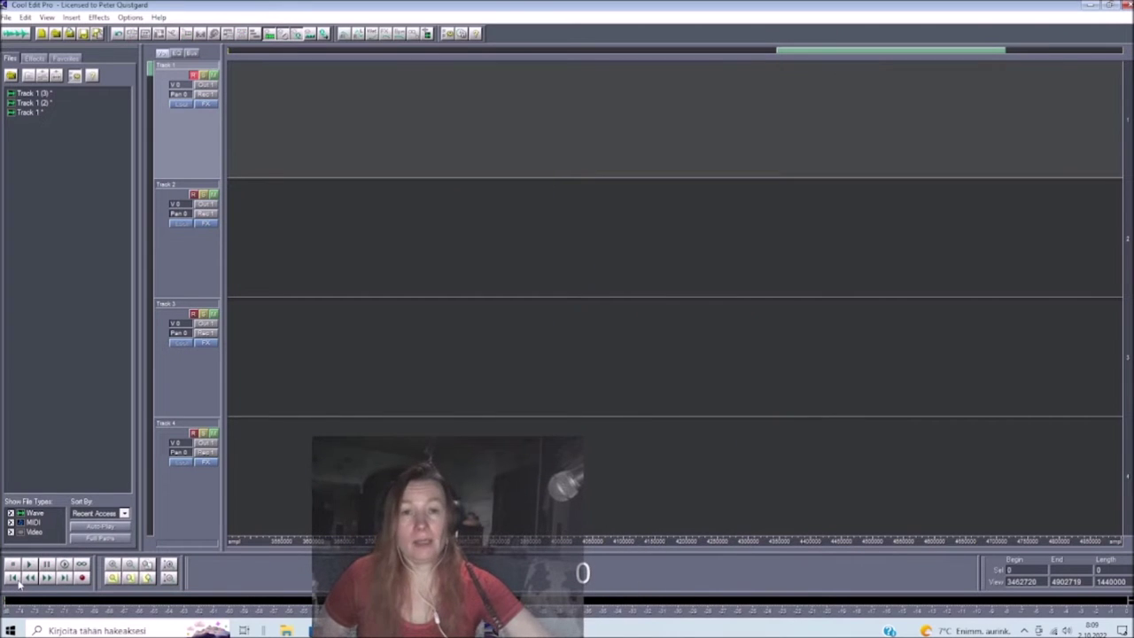
pyautogui.click(17, 577)
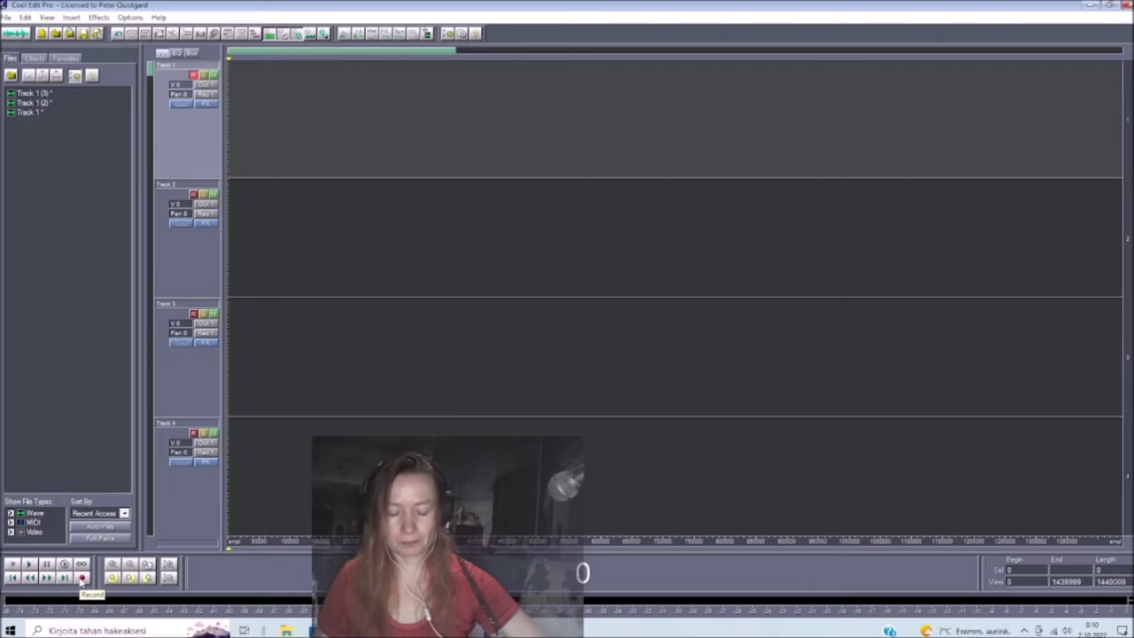
# Step: Try one more take on Track 1, discard the recorded clip and rewind to the beginning
pyautogui.click(81, 577)
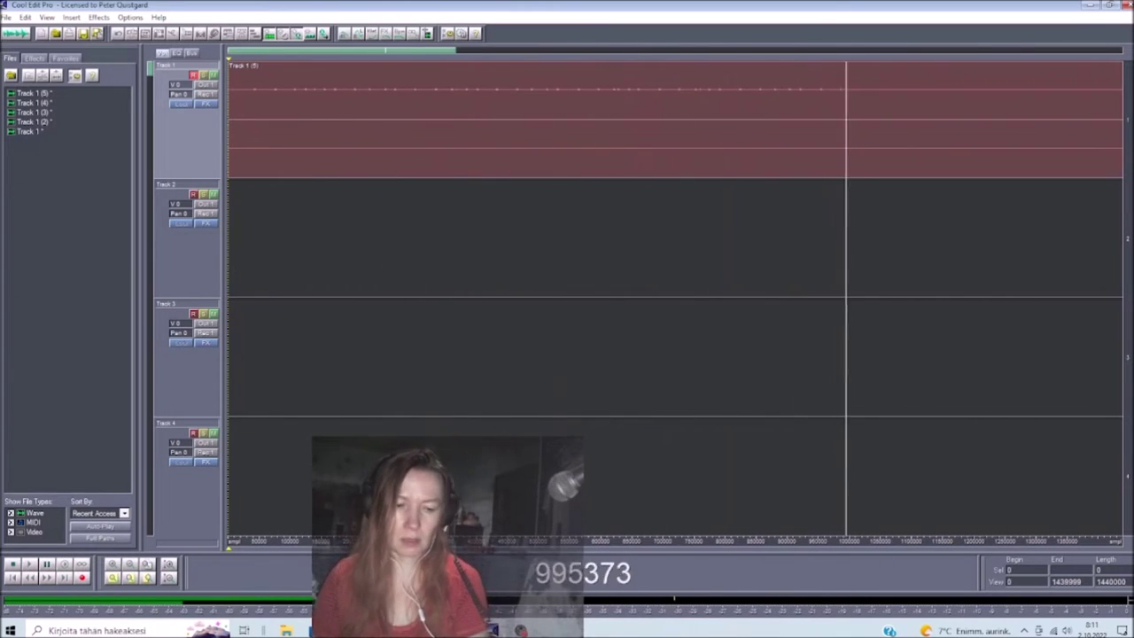
pyautogui.press('space')
pyautogui.rightClick(357, 134)
pyautogui.click(469, 440)
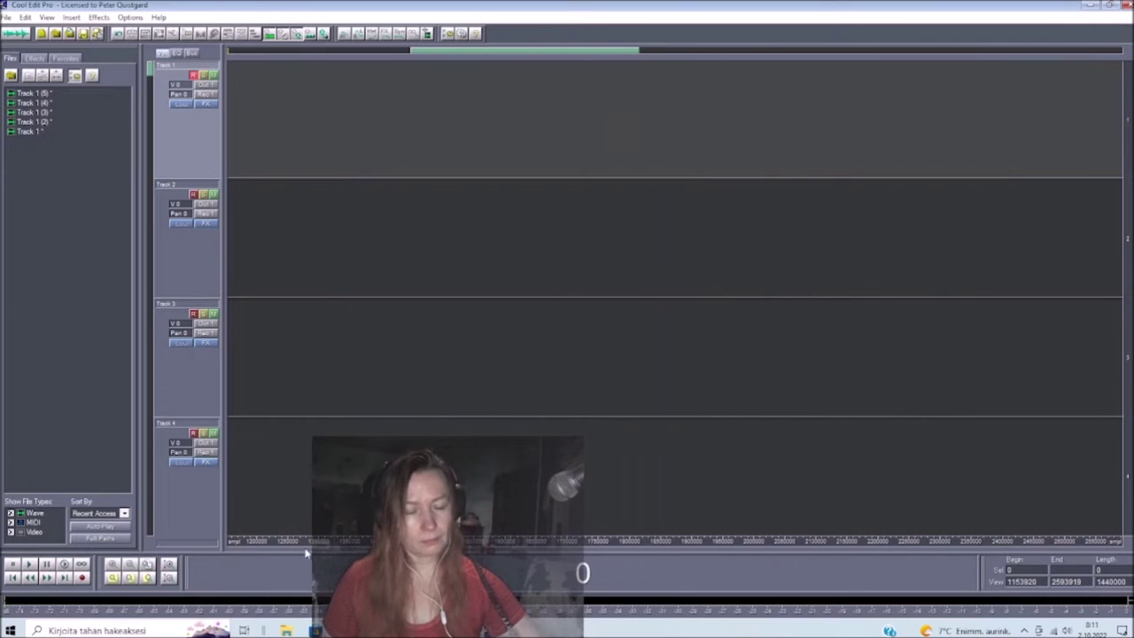
pyautogui.click(13, 580)
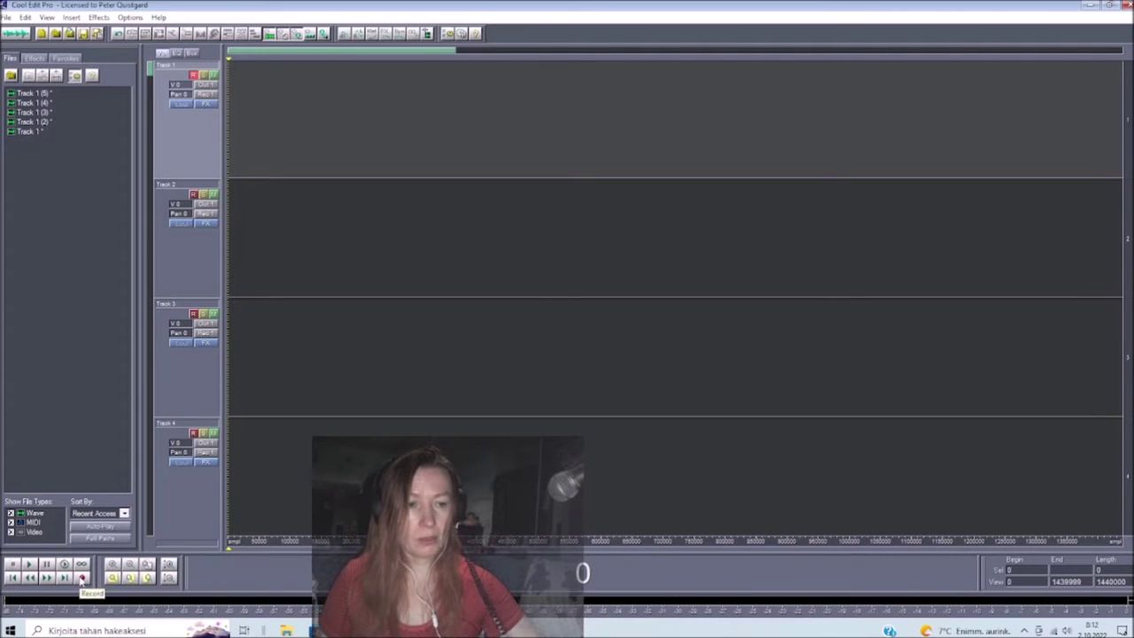
# Step: Record a full take on Track 1 from the session start and disarm the track's recording
pyautogui.click(81, 578)
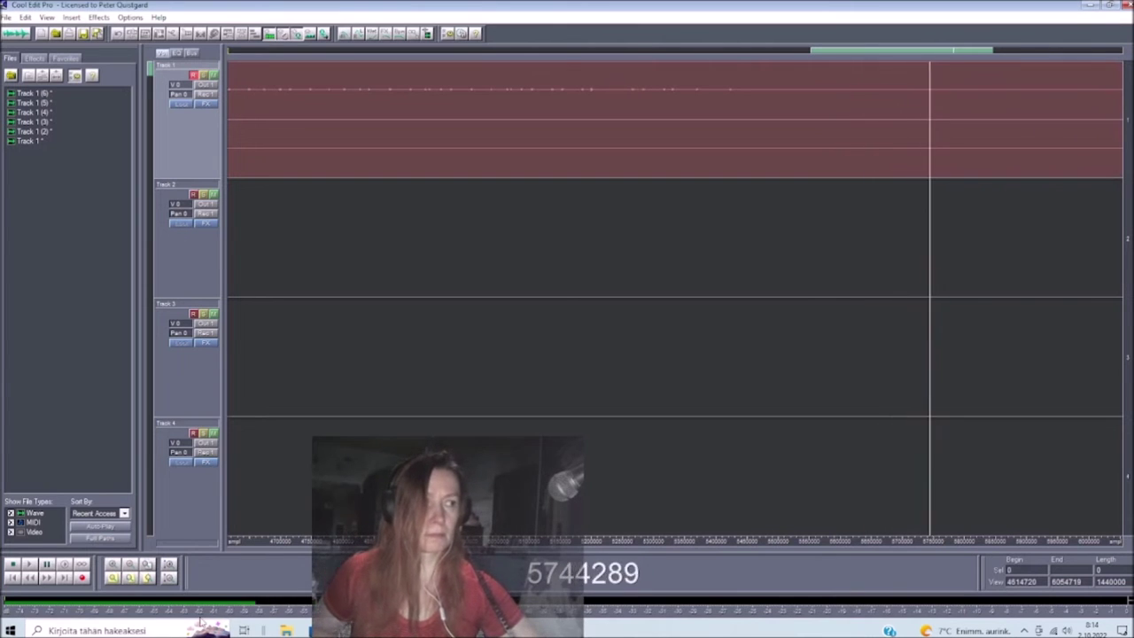
pyautogui.click(81, 577)
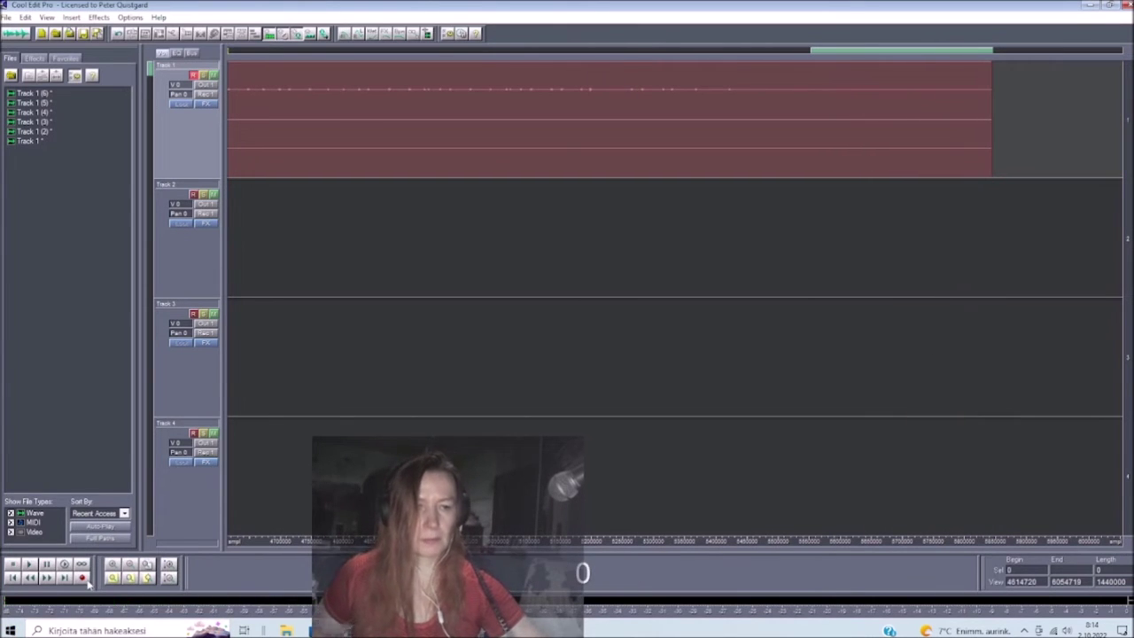
pyautogui.click(197, 78)
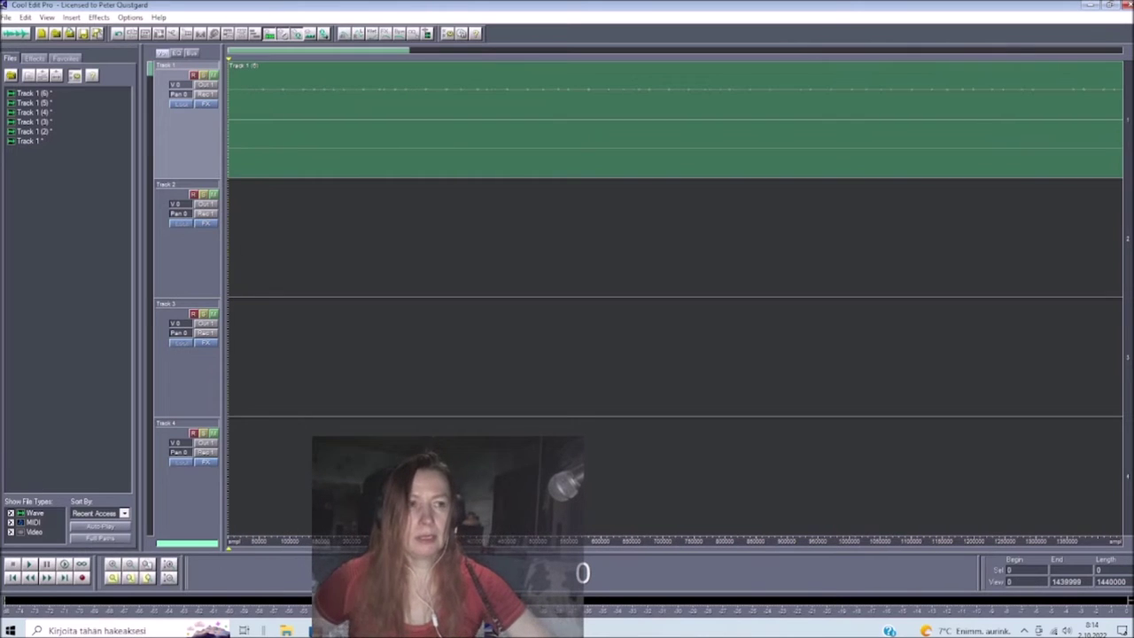
# Step: Open the Track 1 recording as a waveform and create a new folder inside the Videos folder for saving it
pyautogui.doubleClick(308, 81)
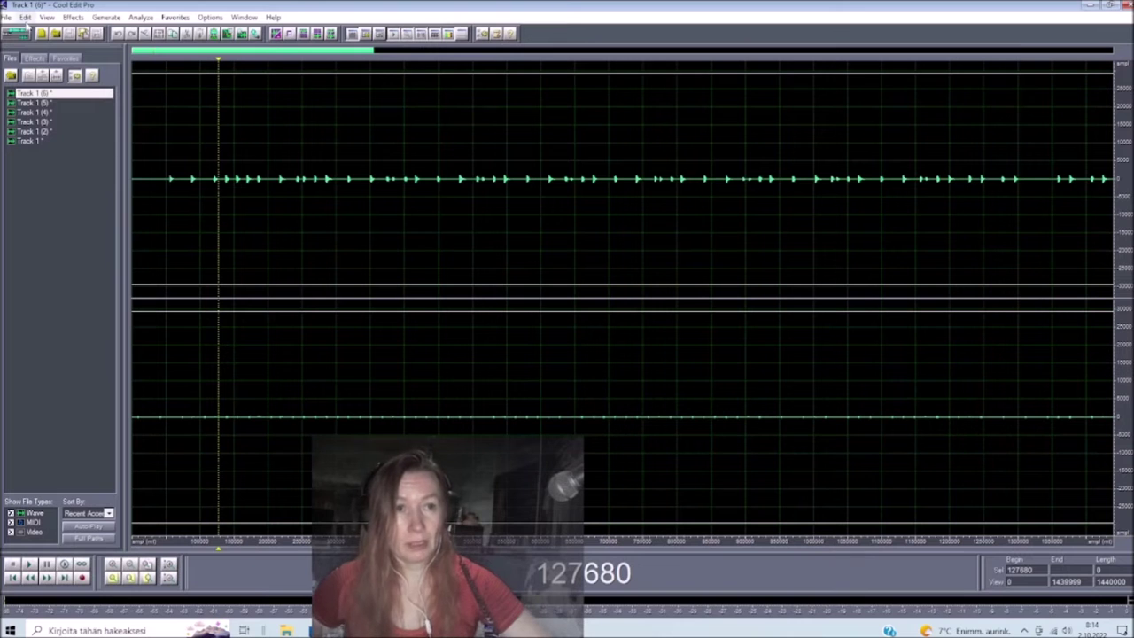
pyautogui.click(9, 18)
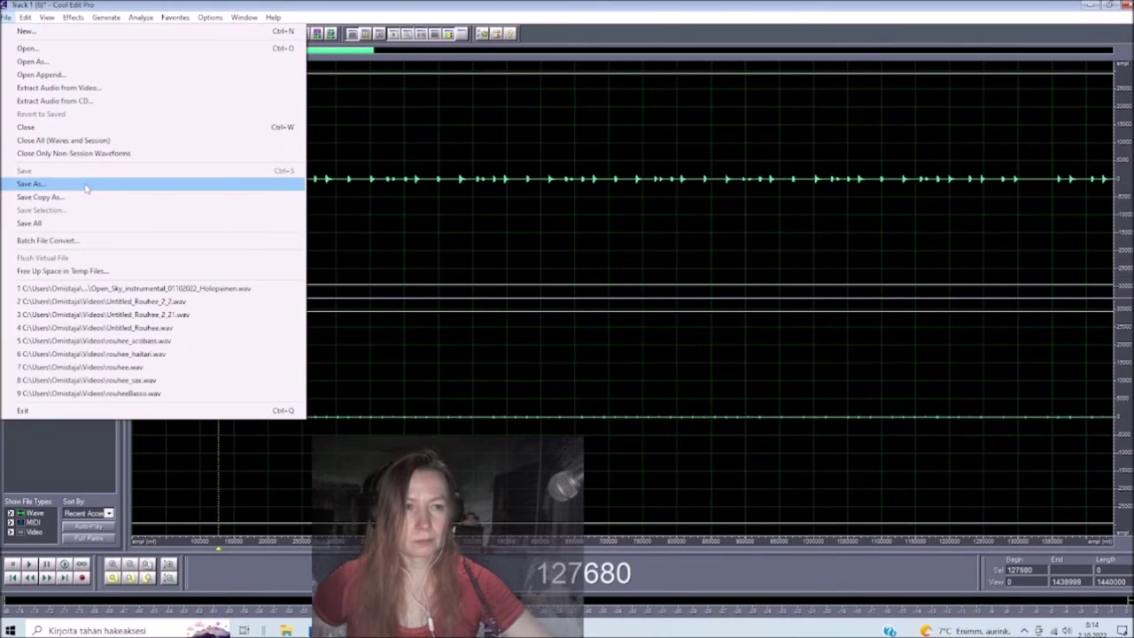
pyautogui.click(85, 182)
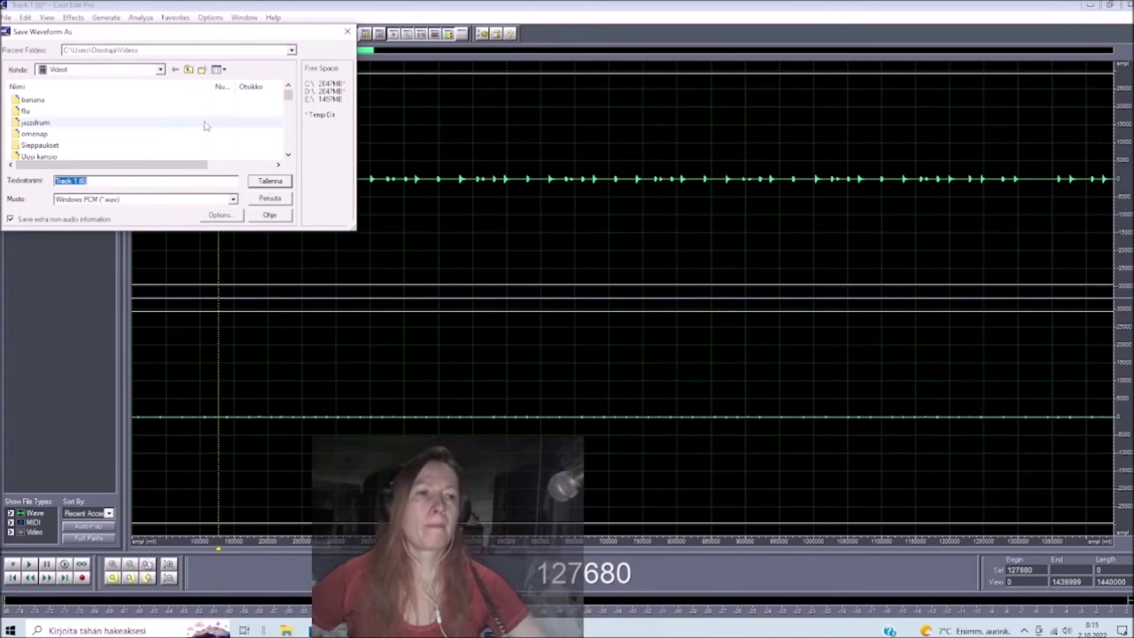
pyautogui.click(202, 69)
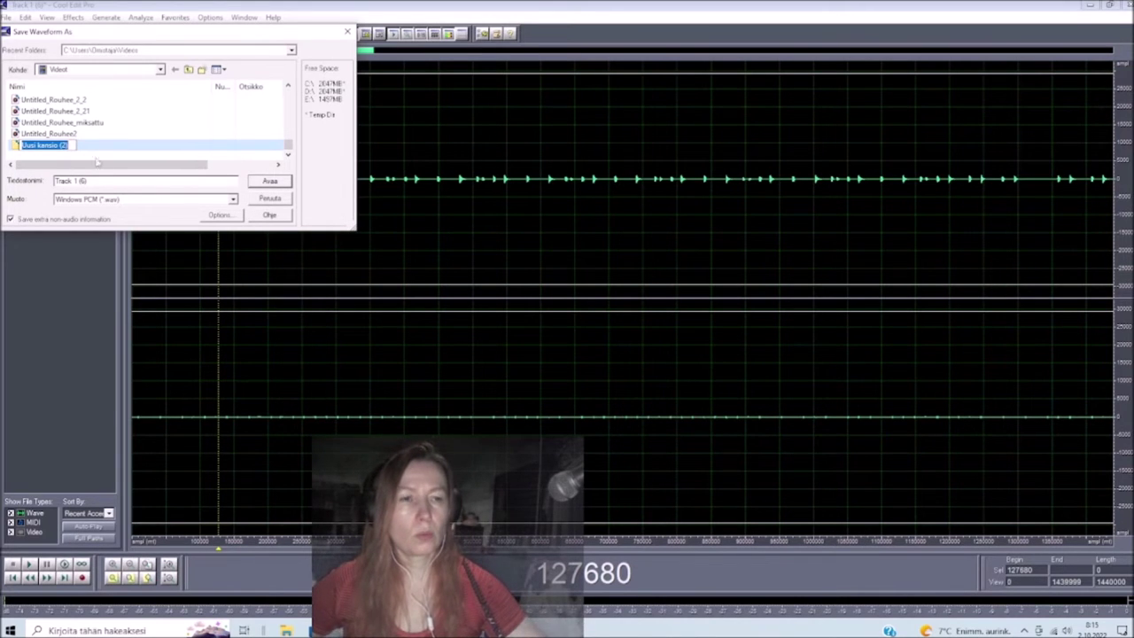
pyautogui.press('Return')
pyautogui.doubleClick(16, 147)
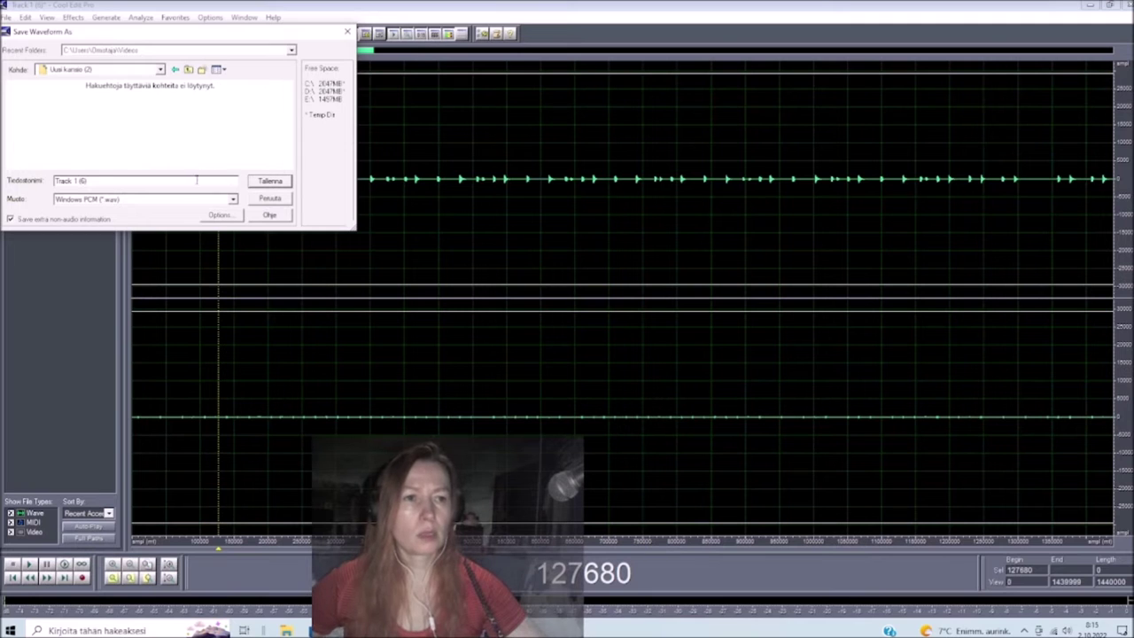
# Step: Save the waveform in the new folder as minunmaa1 in Windows PCM format
pyautogui.moveTo(93, 180); pyautogui.dragTo(50, 182)
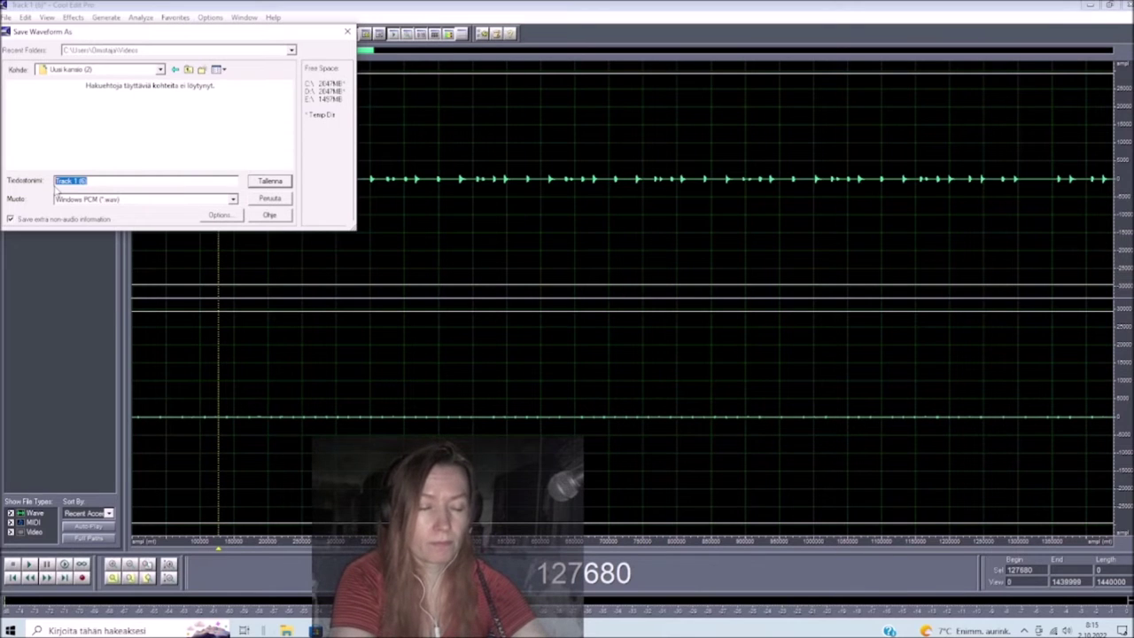
pyautogui.write('minunmaa')
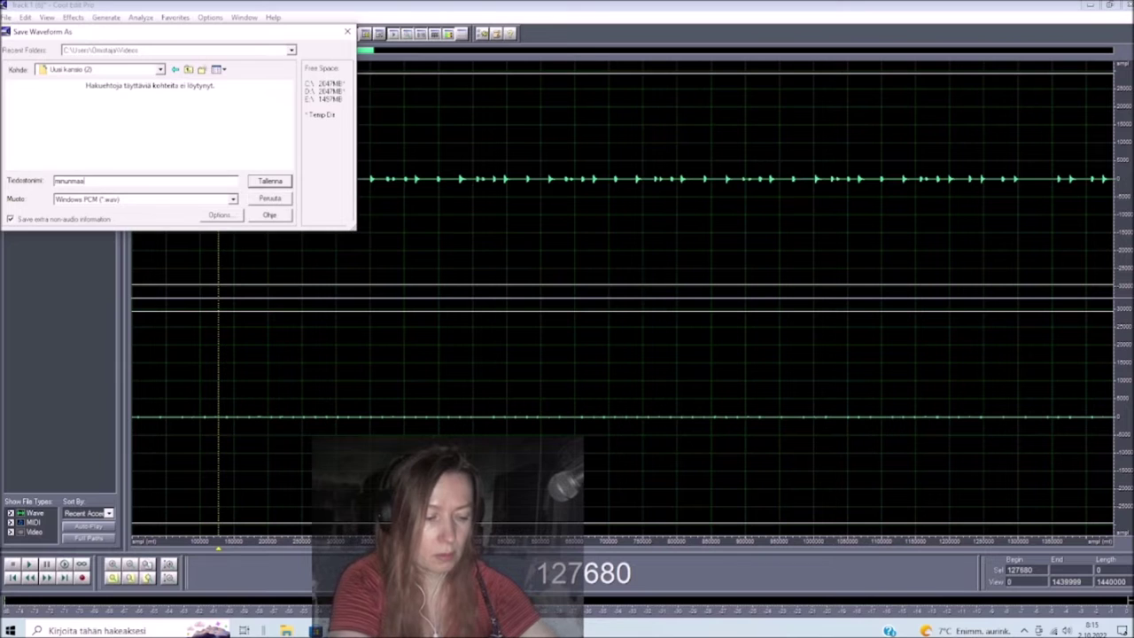
pyautogui.write('1')
pyautogui.press('Return')
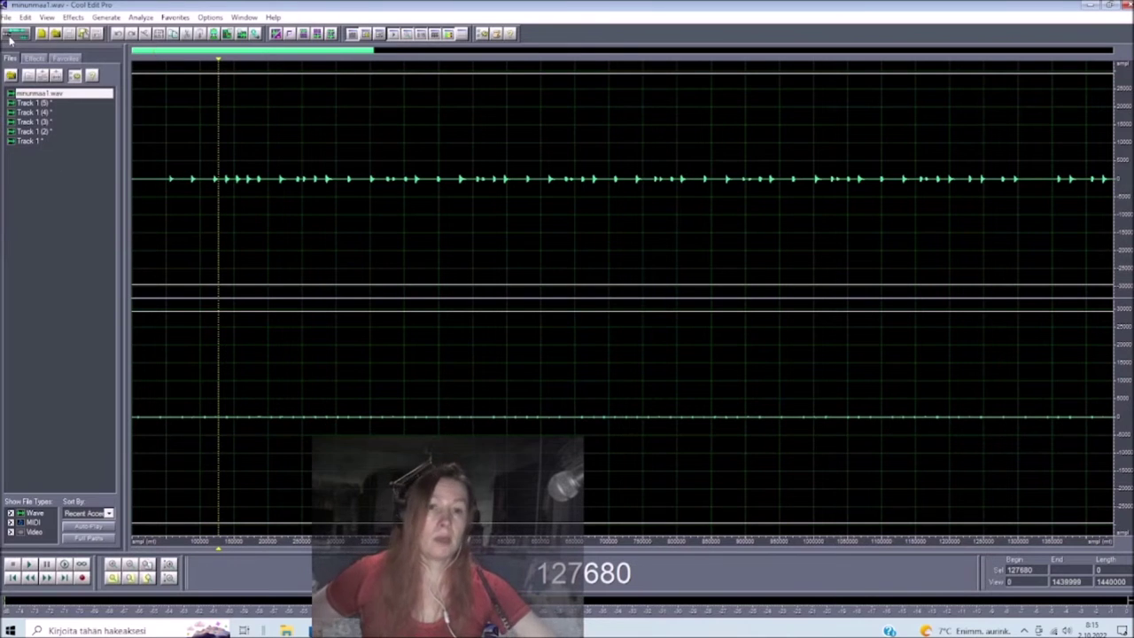
# Step: Return to the start of the multitrack session and arm Track 2 for recording
pyautogui.click(11, 36)
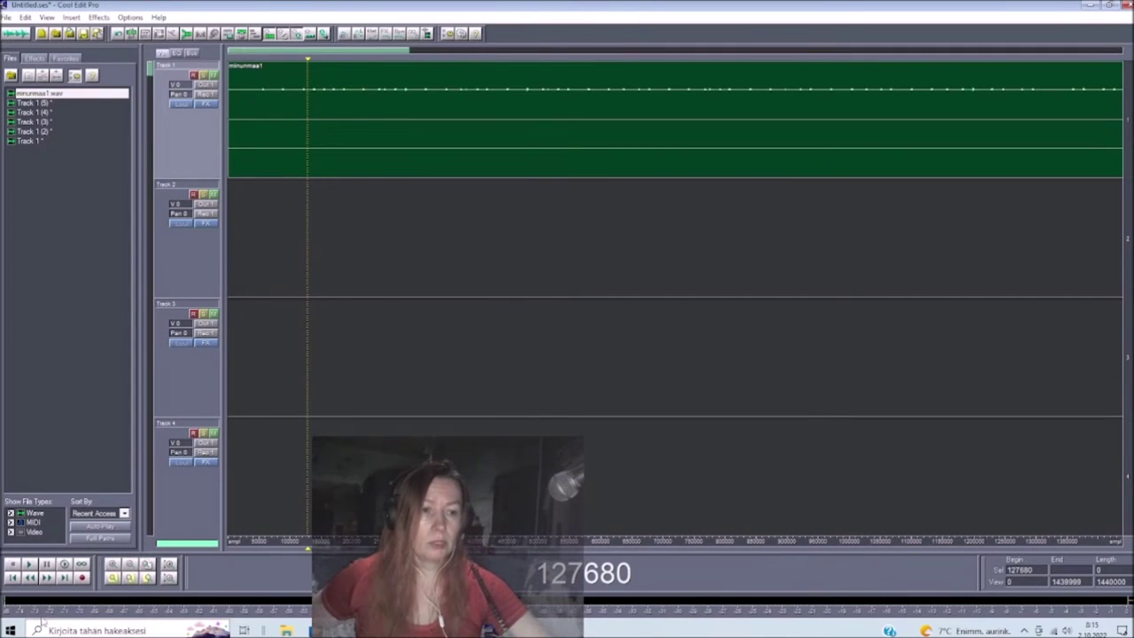
pyautogui.click(12, 576)
pyautogui.click(193, 195)
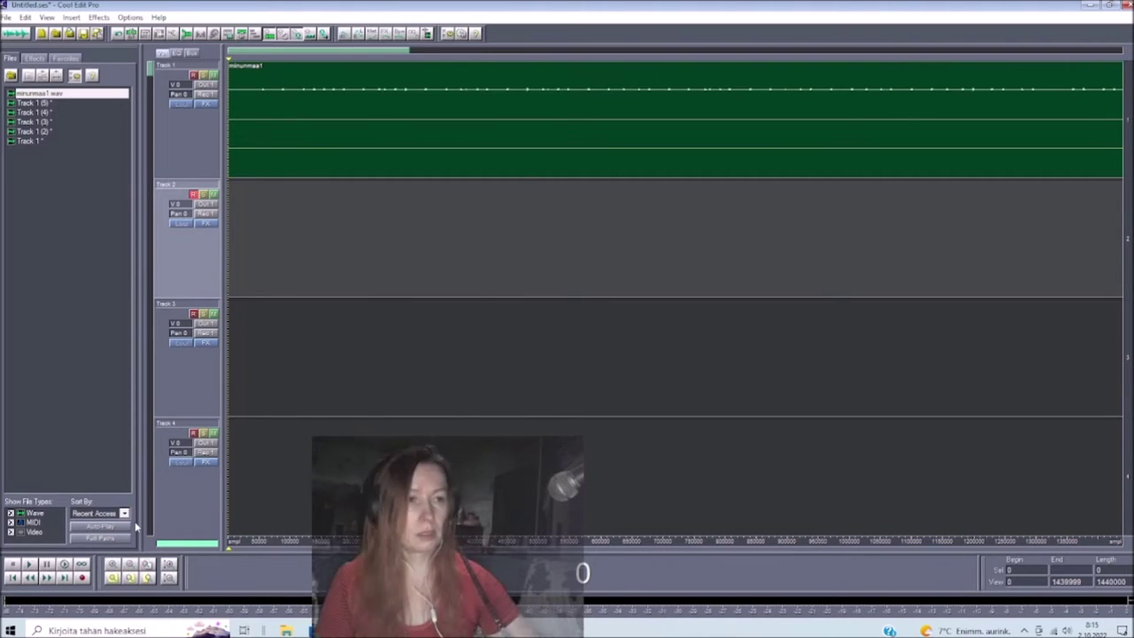
# Step: Try recording a part on Track 2 over the Track 1 recording and undo the take
pyautogui.click(82, 577)
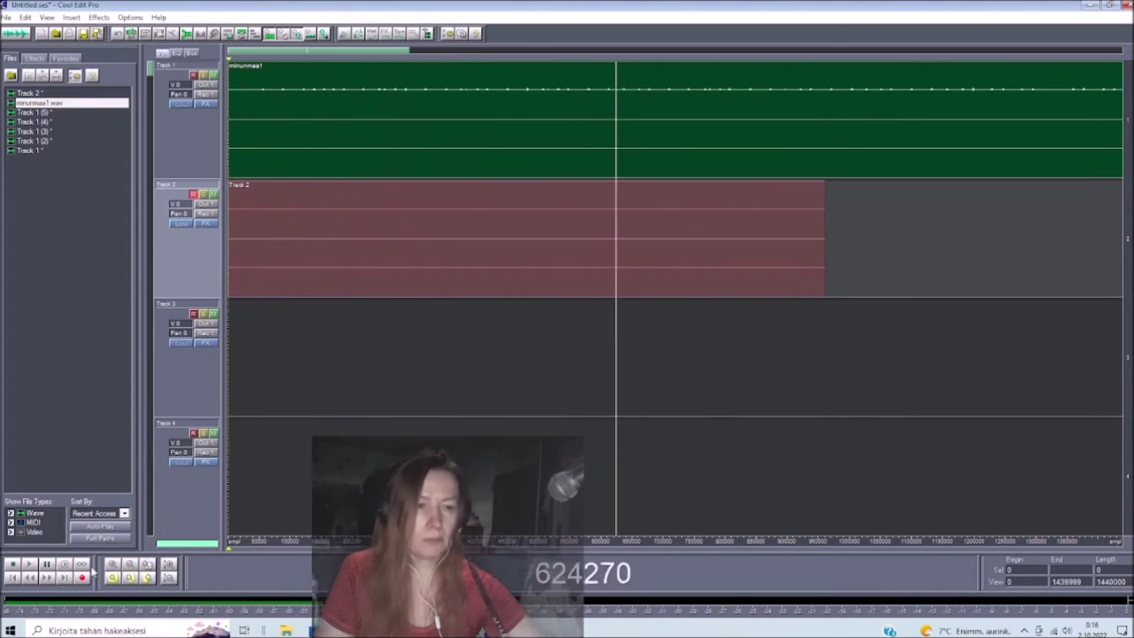
pyautogui.click(13, 564)
pyautogui.click(117, 33)
# Step: Record a second attempt on Track 2, delete its clip and return to the session start
pyautogui.click(82, 577)
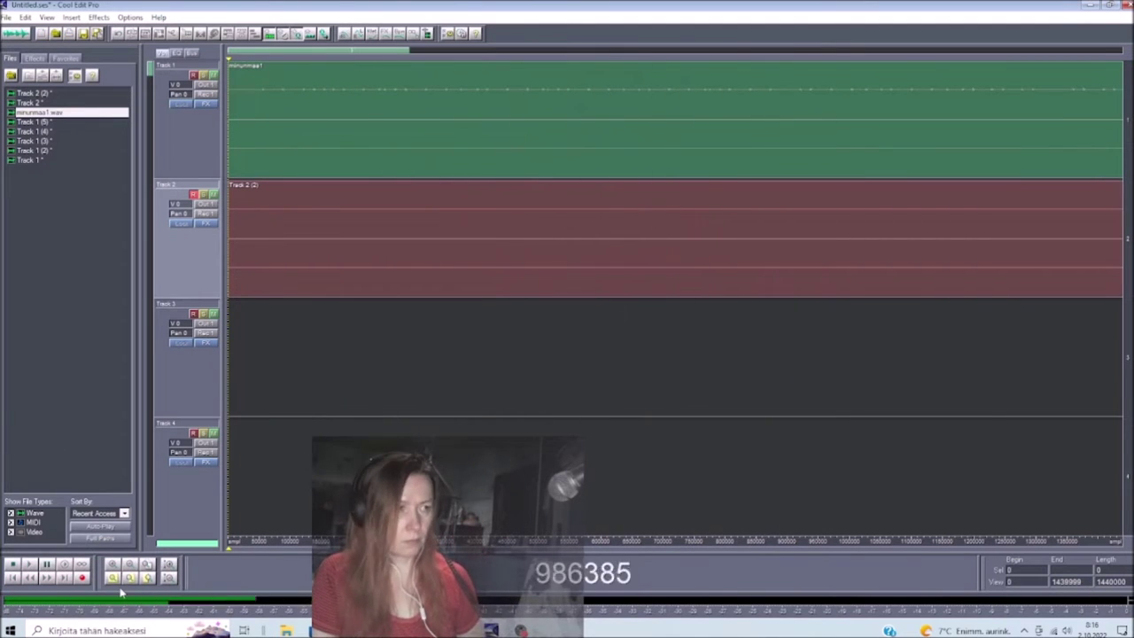
pyautogui.press('space')
pyautogui.rightClick(397, 225)
pyautogui.click(443, 380)
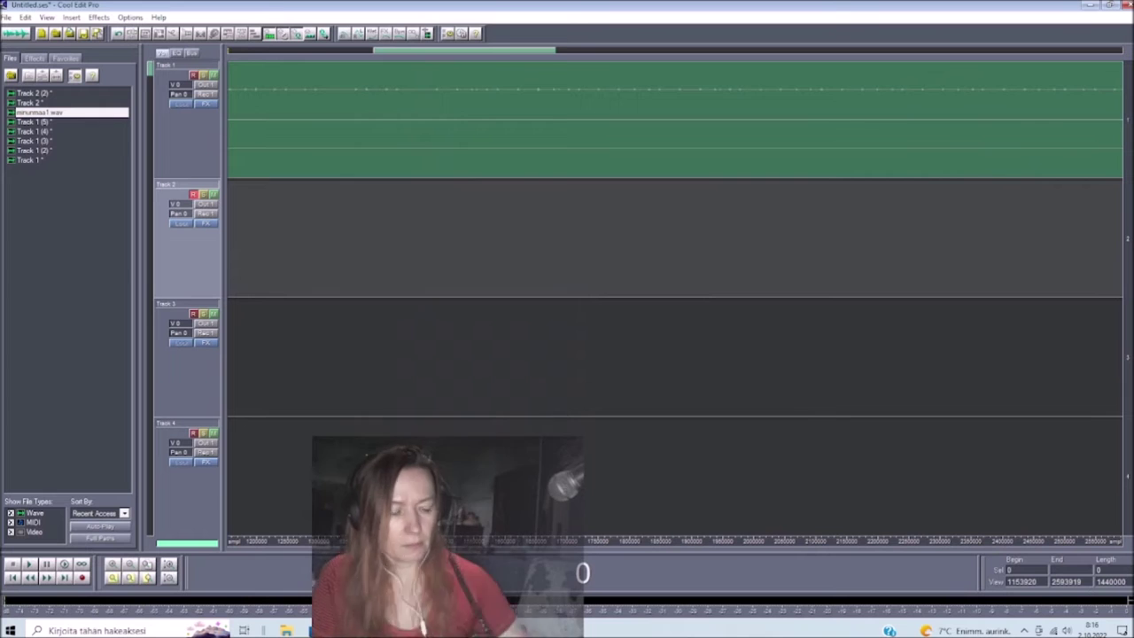
pyautogui.click(12, 577)
# Step: Record a further take on Track 2, undo it and rewind to the beginning
pyautogui.click(83, 577)
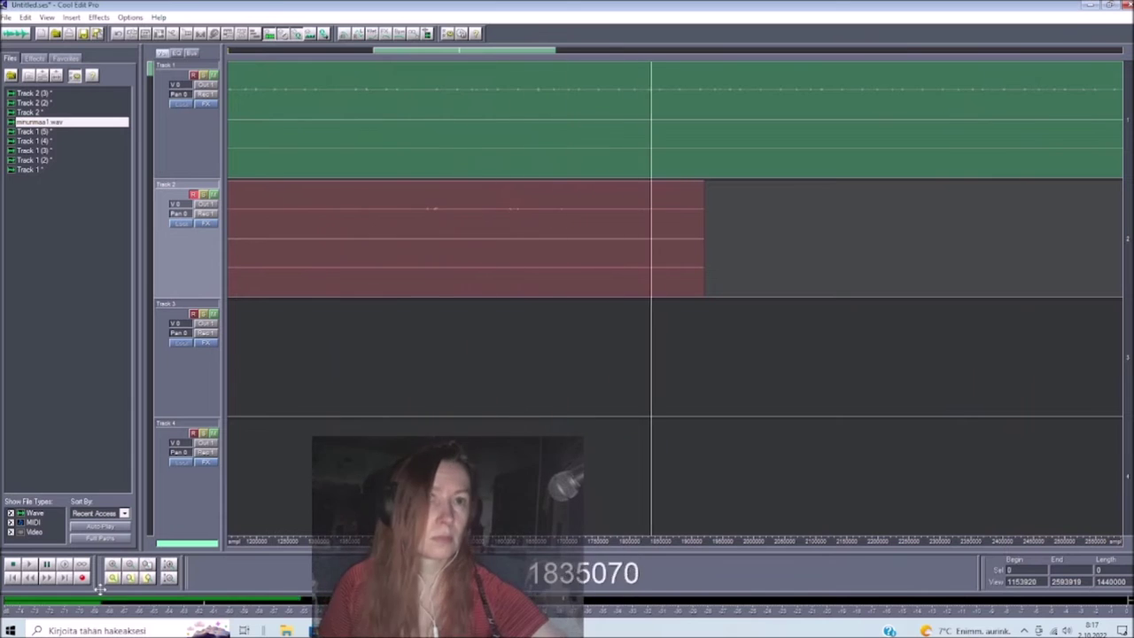
pyautogui.press('space')
pyautogui.hotkey('ctrl', 'z')
pyautogui.click(12, 576)
# Step: Try two takes in a row on Track 2 from the session start, undoing each one
pyautogui.click(81, 576)
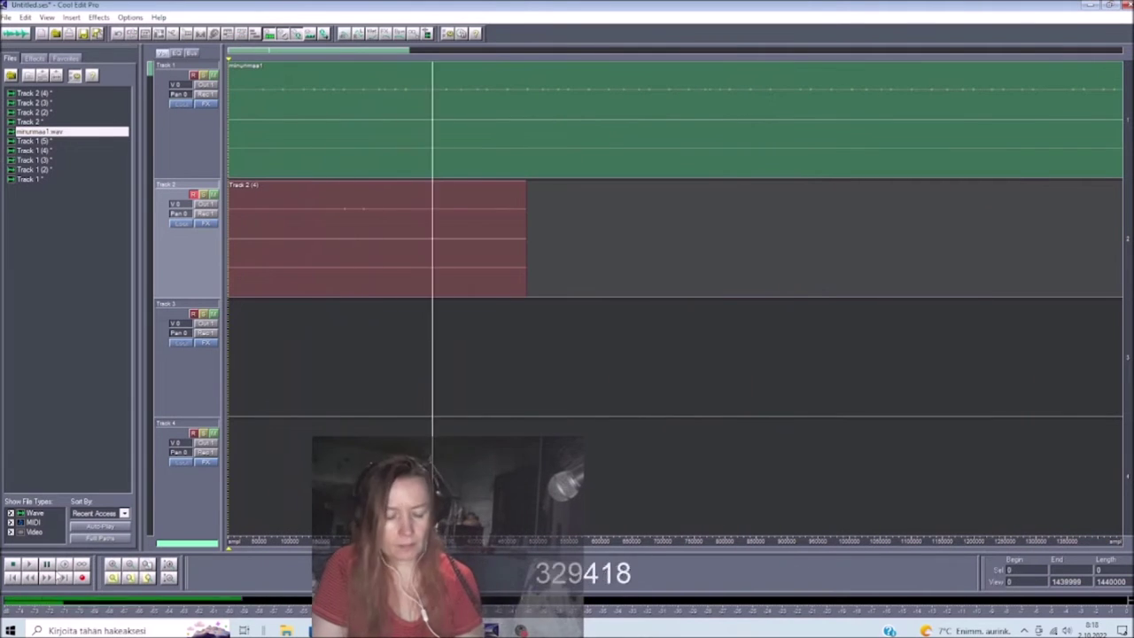
pyautogui.press('space')
pyautogui.hotkey('ctrl', 'z')
pyautogui.click(82, 577)
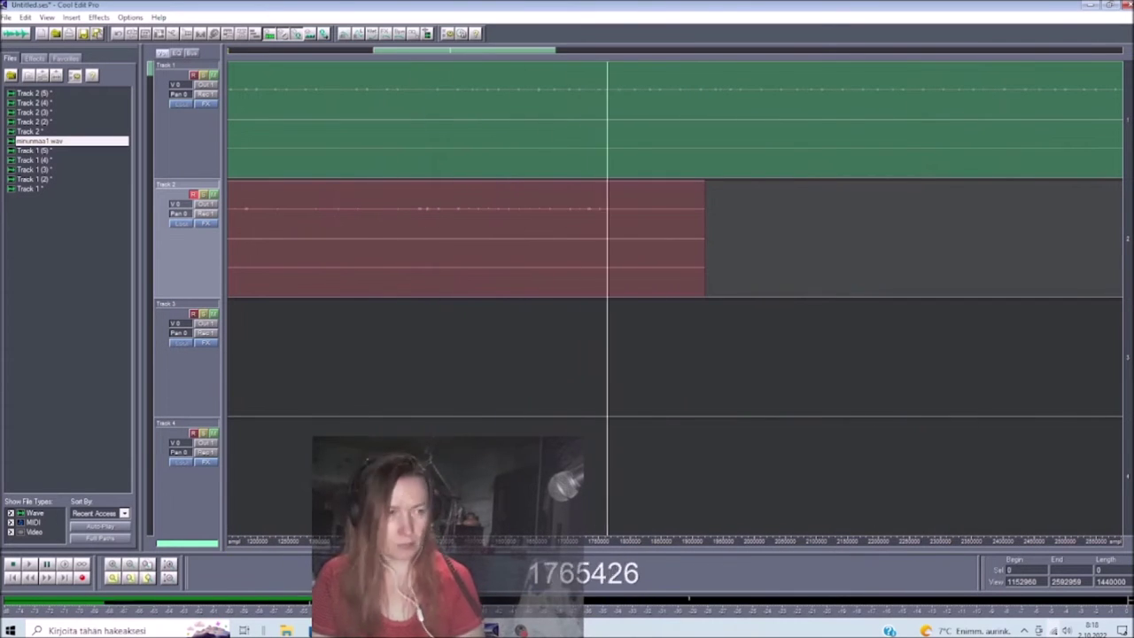
pyautogui.press('space')
pyautogui.hotkey('ctrl', 'z')
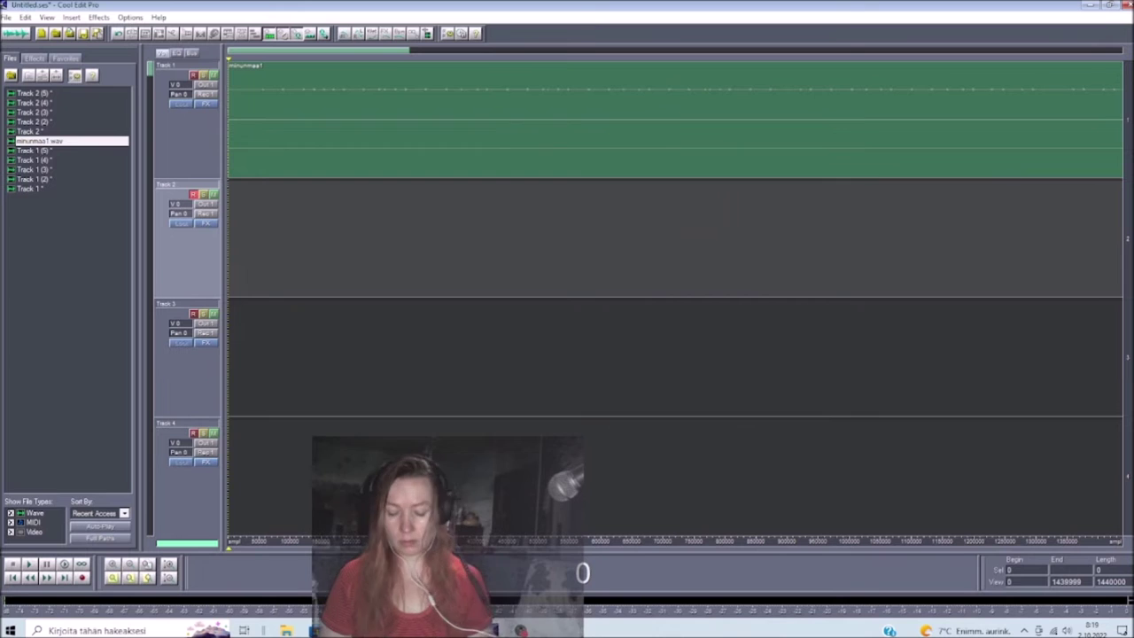
# Step: Make two more attempts at the Track 2 part and undo both recordings
pyautogui.hotkey('ctrl', 'space')
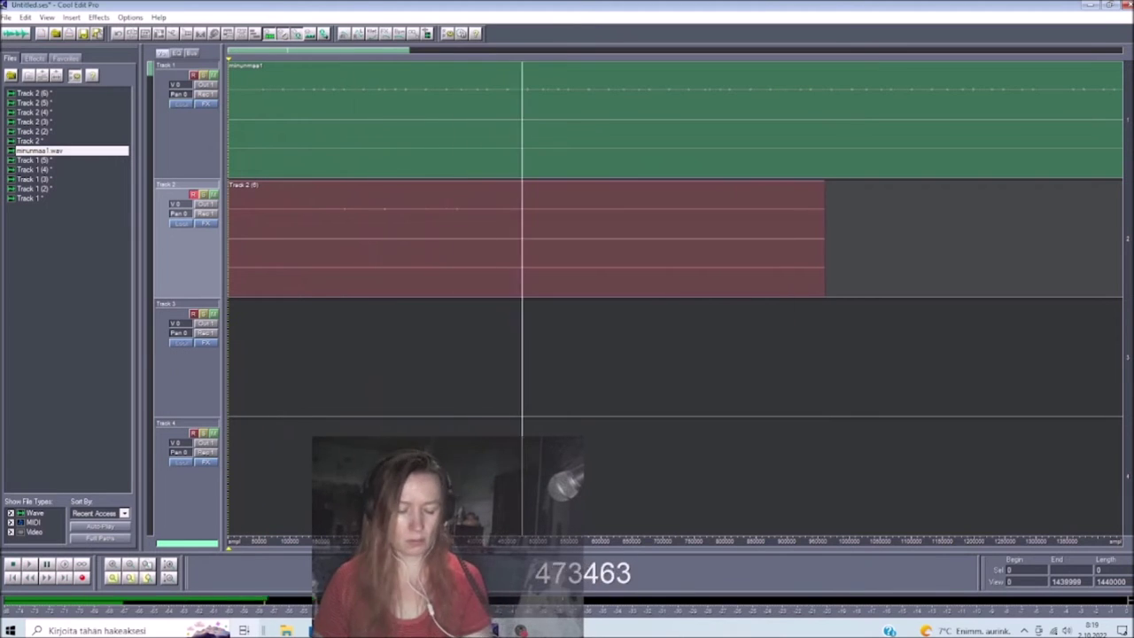
pyautogui.press('space')
pyautogui.hotkey('ctrl', 'z')
pyautogui.hotkey('ctrl', 'space')
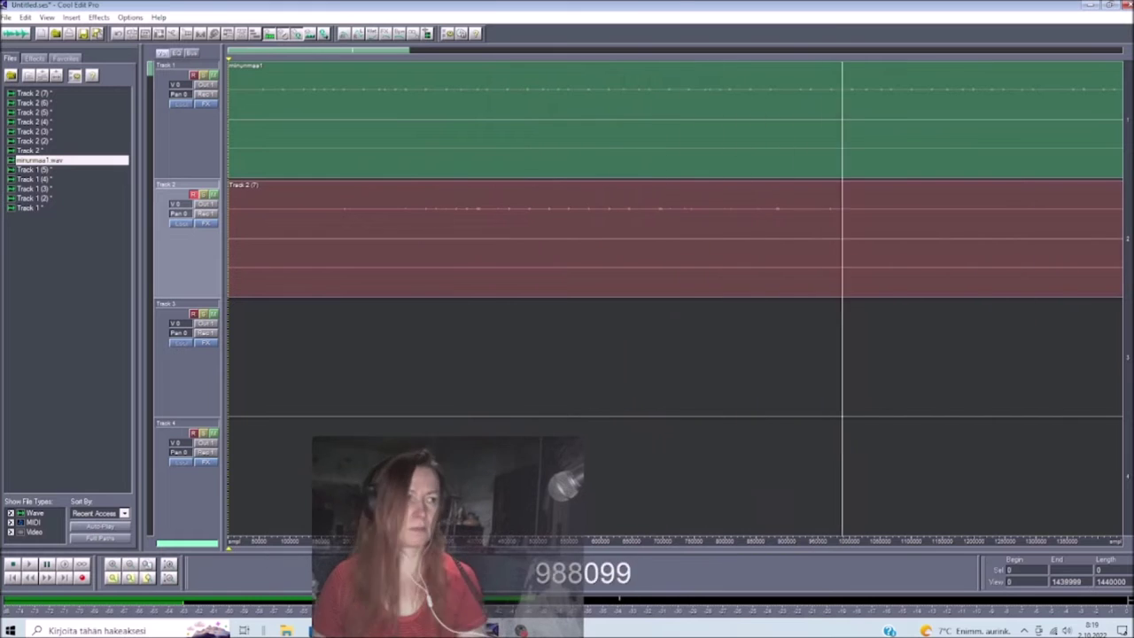
pyautogui.press('space')
pyautogui.hotkey('ctrl', 'z')
# Step: Try three takes of the second part on Track 2, restarting the recording from the session start each time
pyautogui.click(85, 578)
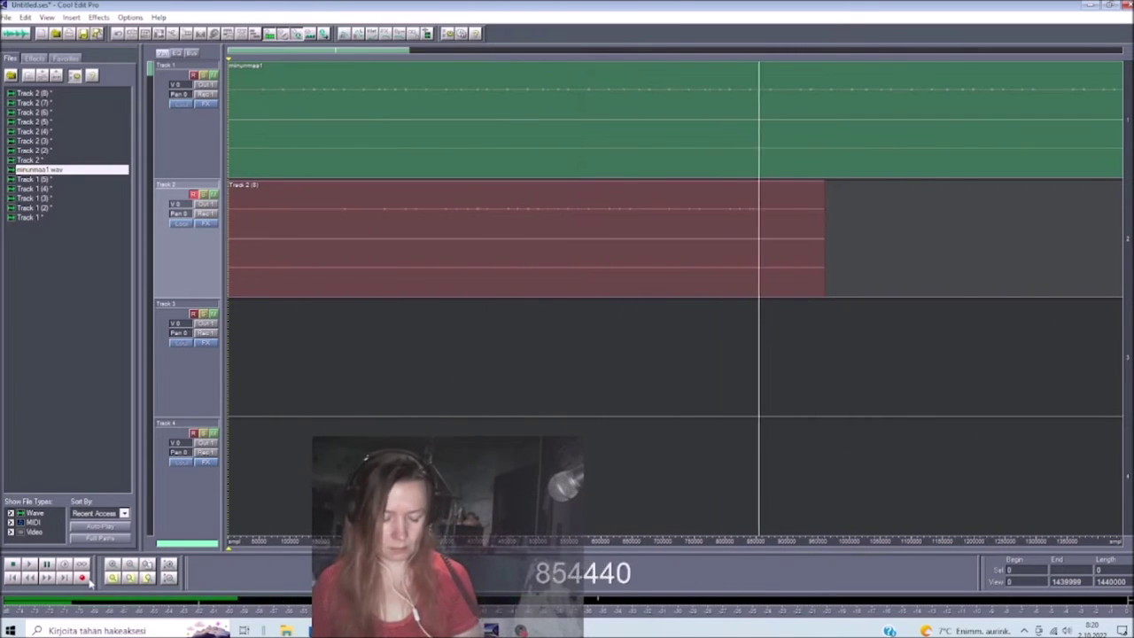
pyautogui.press('space')
pyautogui.click(82, 576)
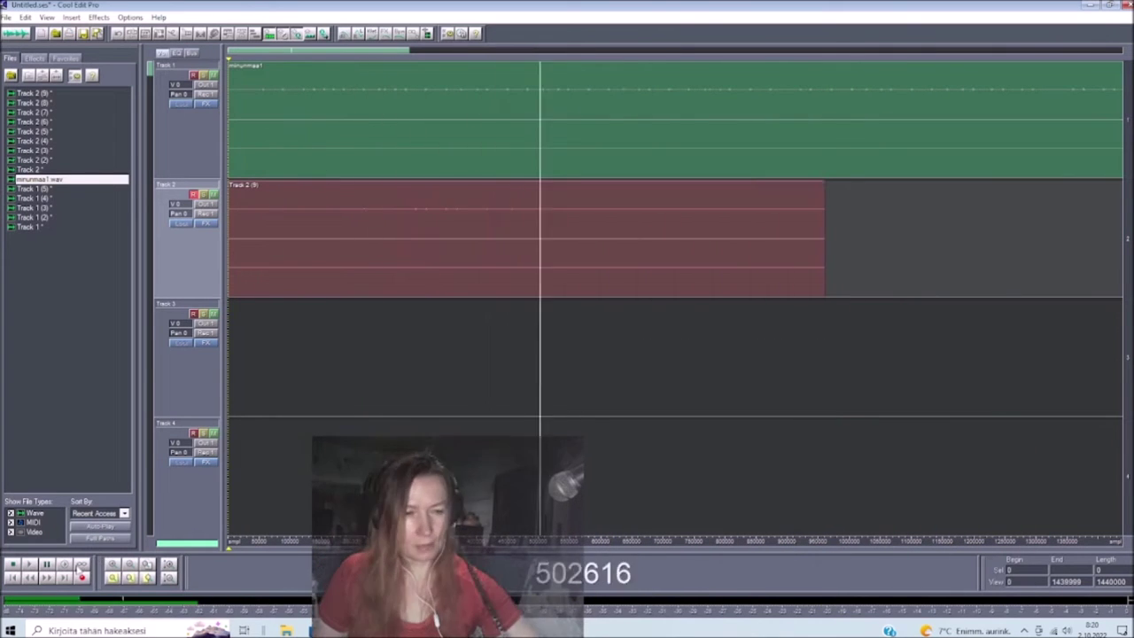
pyautogui.press('space')
pyautogui.click(82, 577)
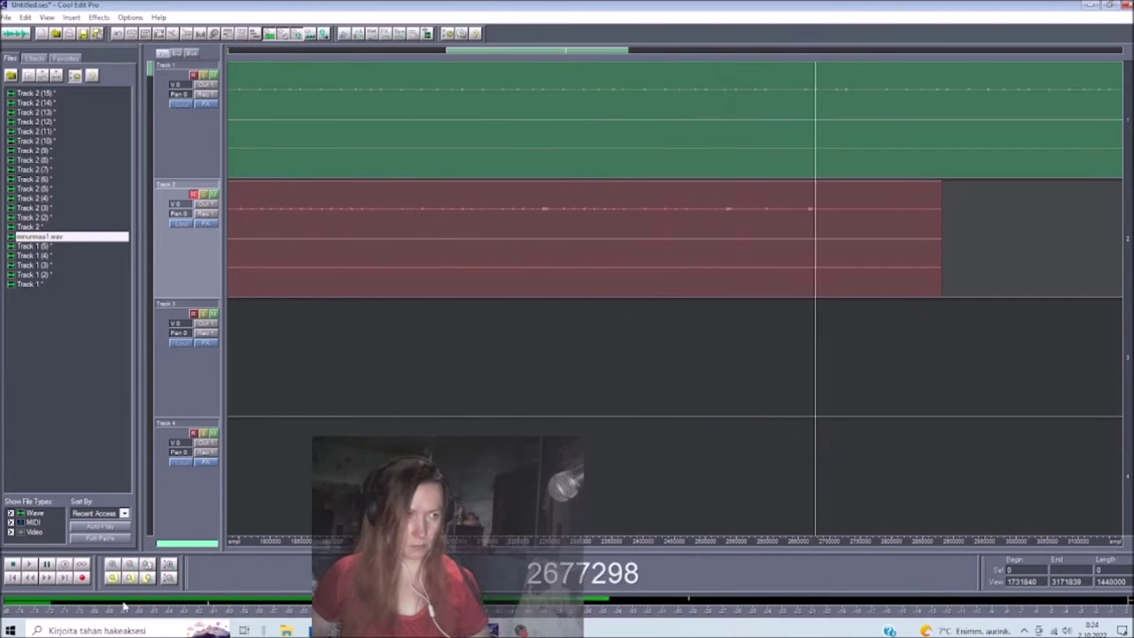
# Step: Stop and remove the current Track 2 take, record another from the session start and remove its clip as well
pyautogui.press('space')
pyautogui.rightClick(323, 240)
pyautogui.click(355, 575)
pyautogui.click(82, 578)
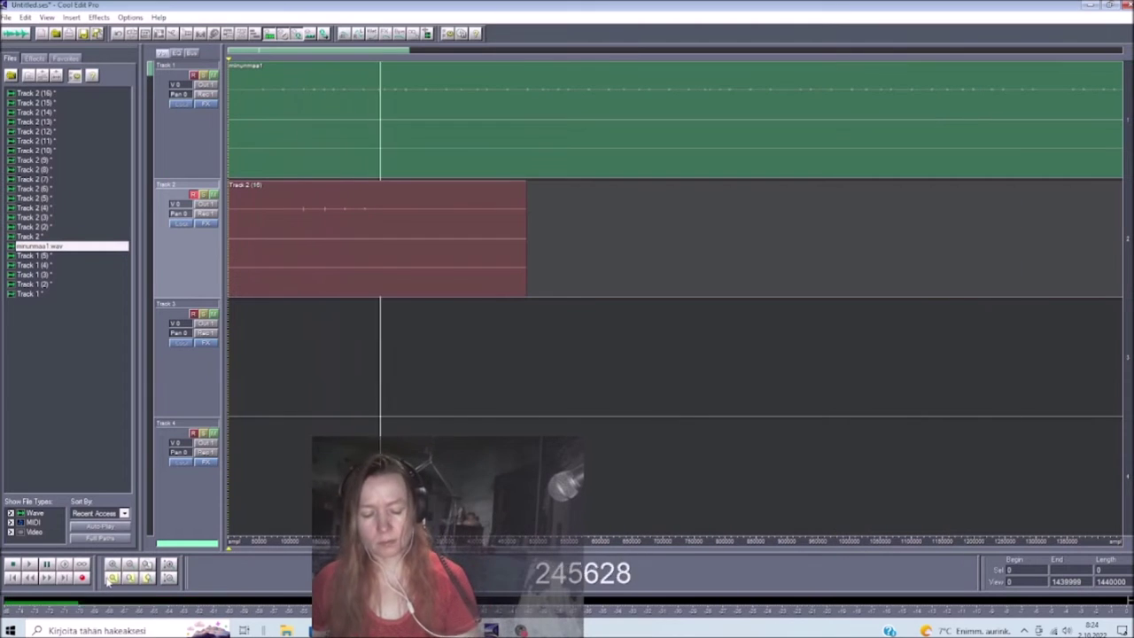
pyautogui.press('space')
pyautogui.rightClick(323, 240)
pyautogui.click(354, 575)
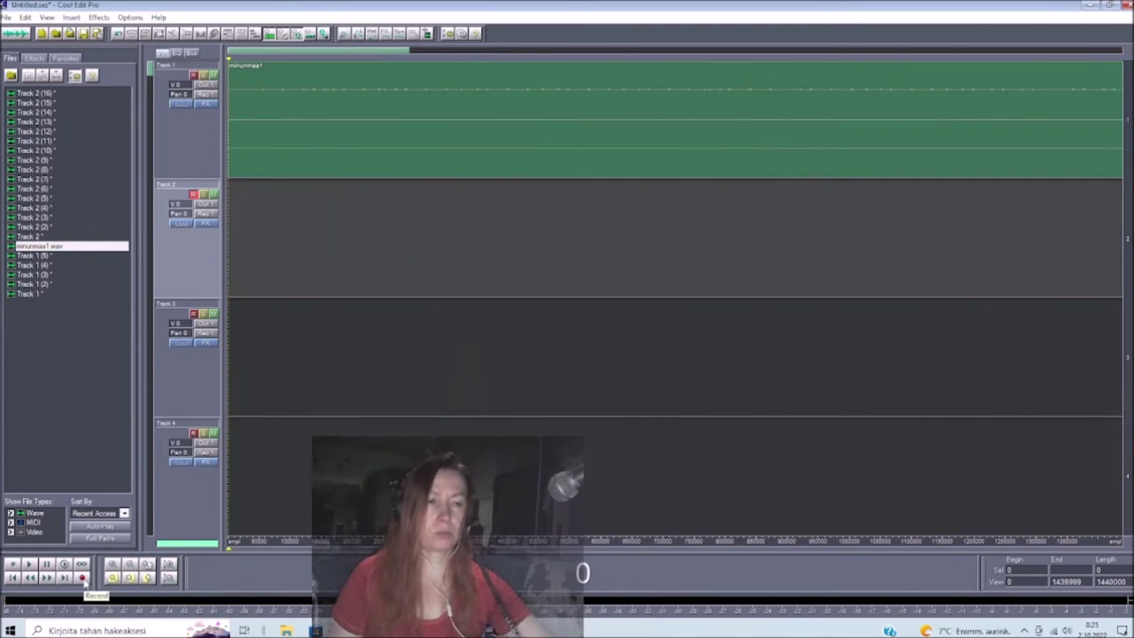
# Step: Make three attempts at the Track 2 part, undoing the short take and deleting the clip of the long one
pyautogui.click(81, 577)
pyautogui.click(81, 578)
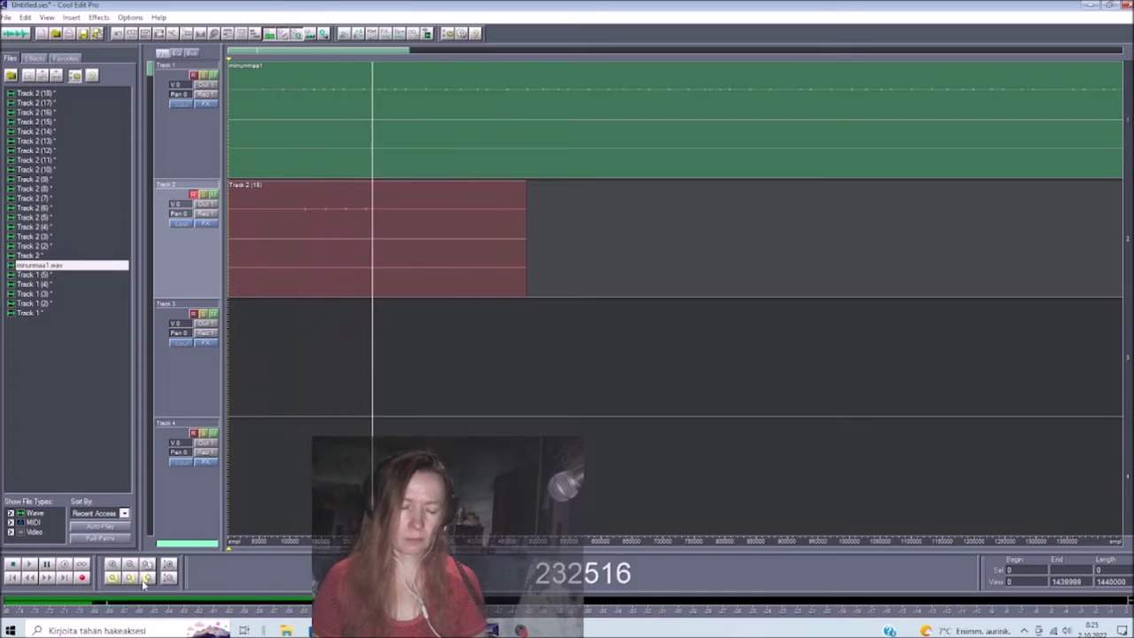
pyautogui.press('space')
pyautogui.hotkey('ctrl', 'z')
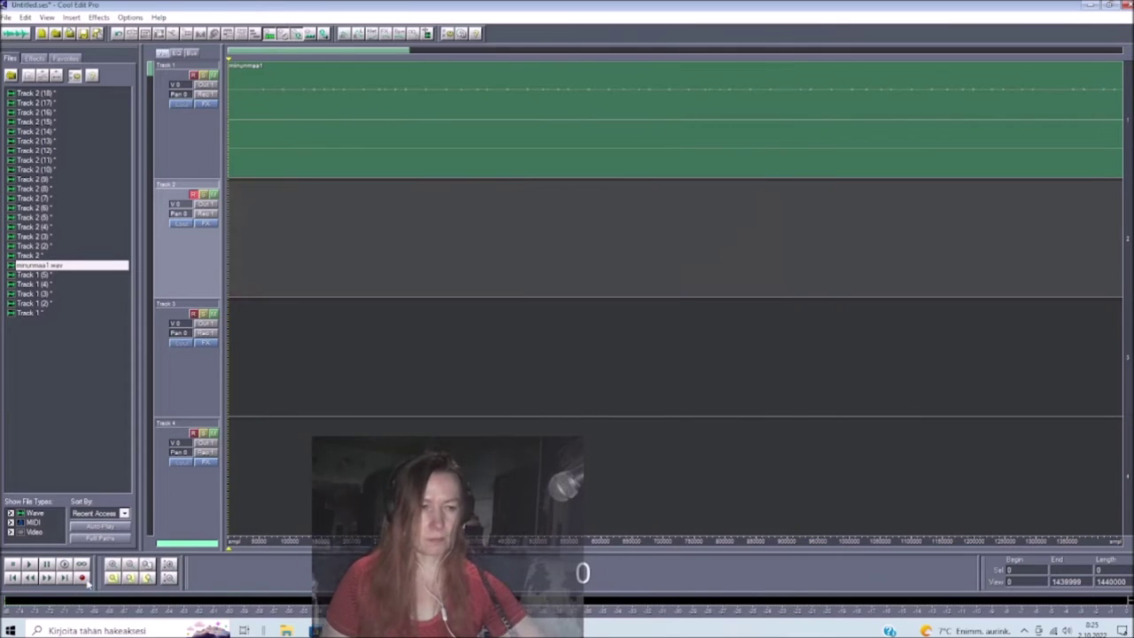
pyautogui.click(81, 577)
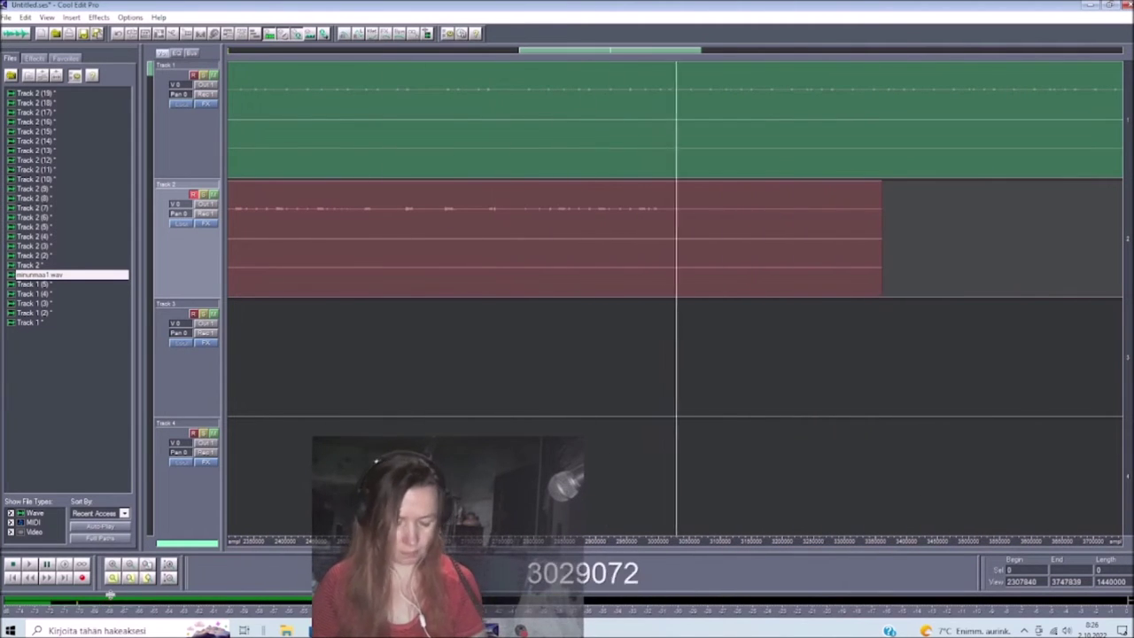
pyautogui.press('space')
pyautogui.press('Delete')
# Step: Record two takes in succession on Track 2, discarding the first and undoing the second
pyautogui.click(81, 578)
pyautogui.press('space')
pyautogui.click(263, 235)
pyautogui.hotkey('ctrl', 'space')
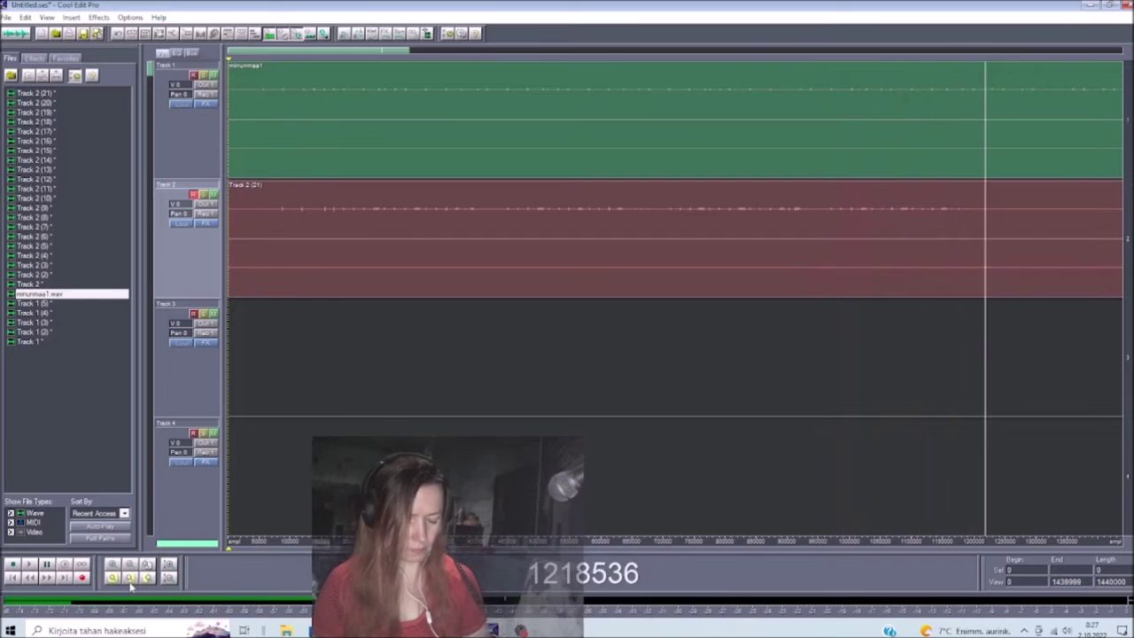
pyautogui.press('space')
pyautogui.hotkey('ctrl', 'z')
# Step: Record a full-length take on Track 2, play it back together with Track 1 and delete its clip
pyautogui.click(81, 578)
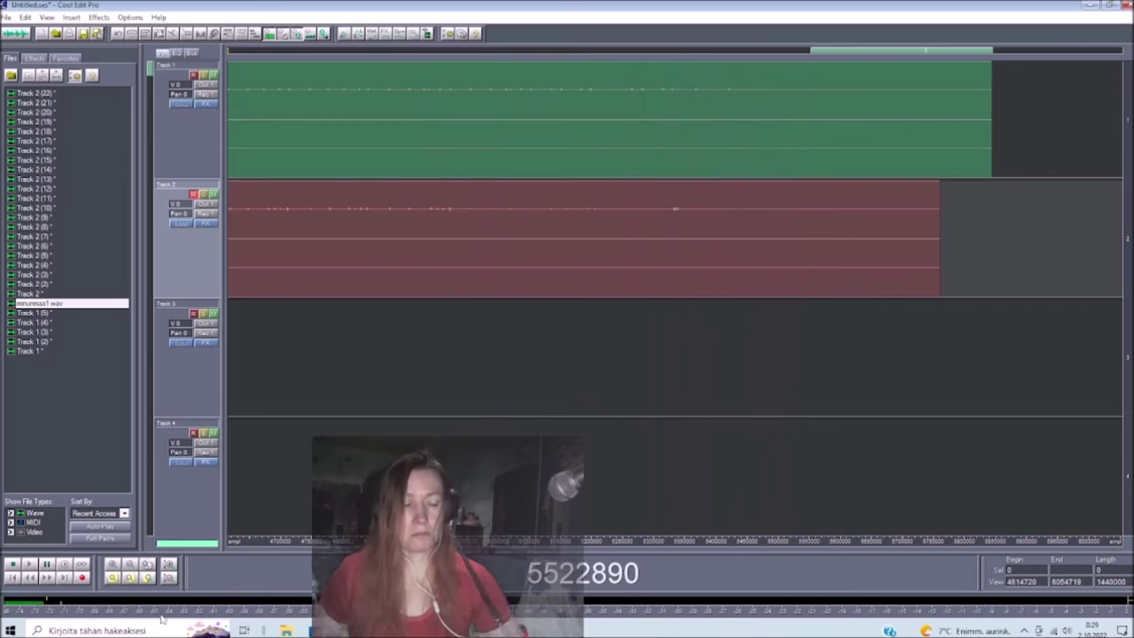
pyautogui.click(83, 577)
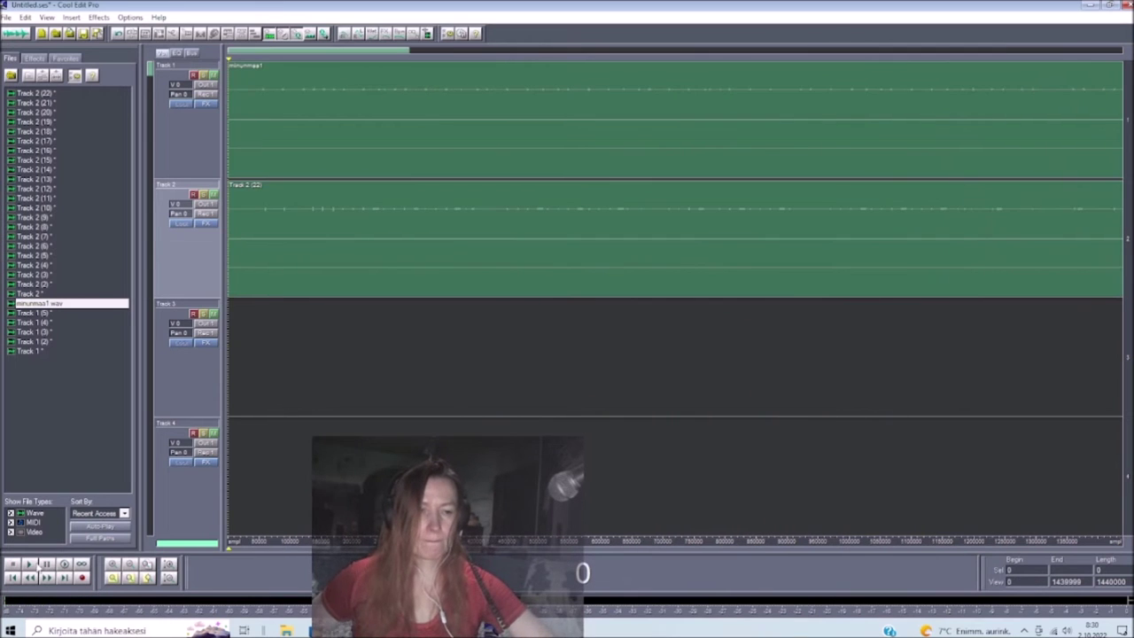
pyautogui.click(29, 564)
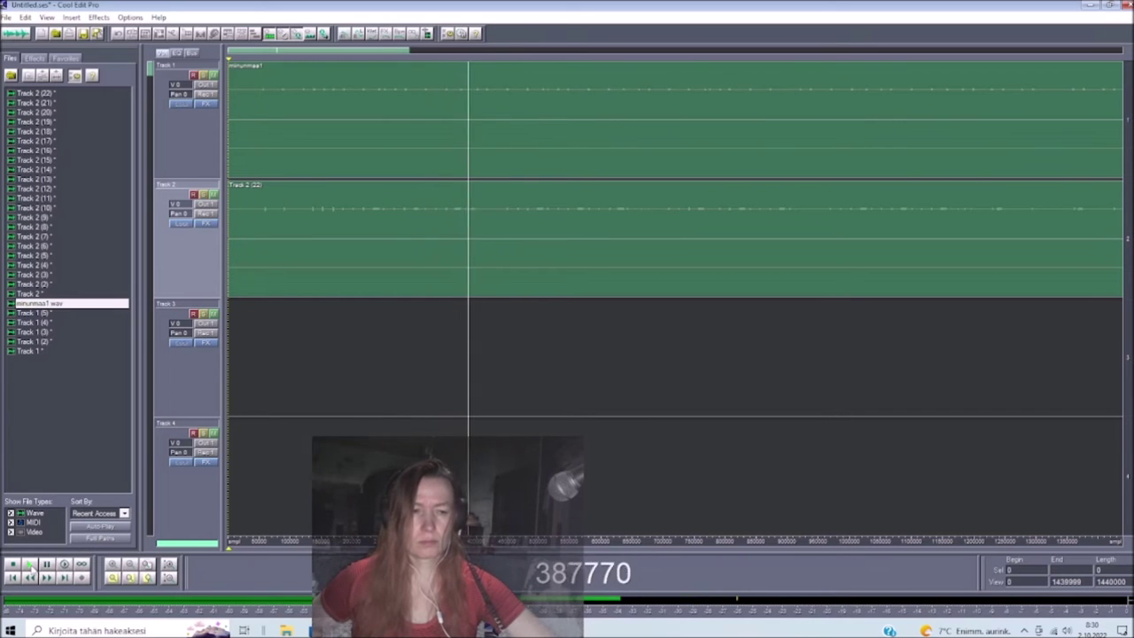
pyautogui.press('space')
pyautogui.rightClick(360, 243)
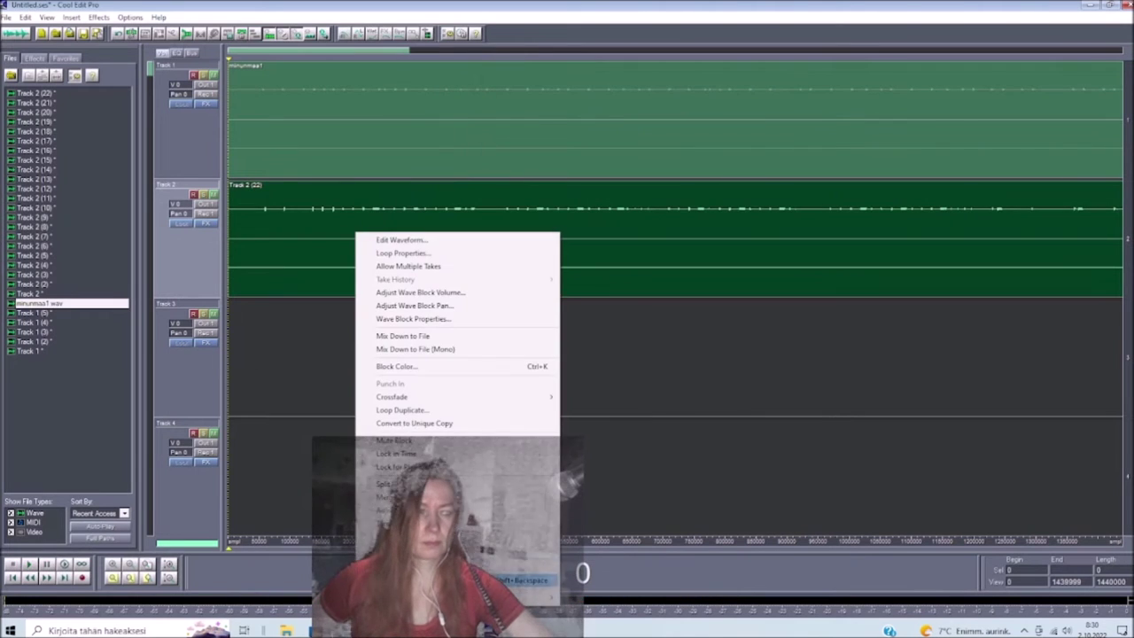
pyautogui.click(456, 569)
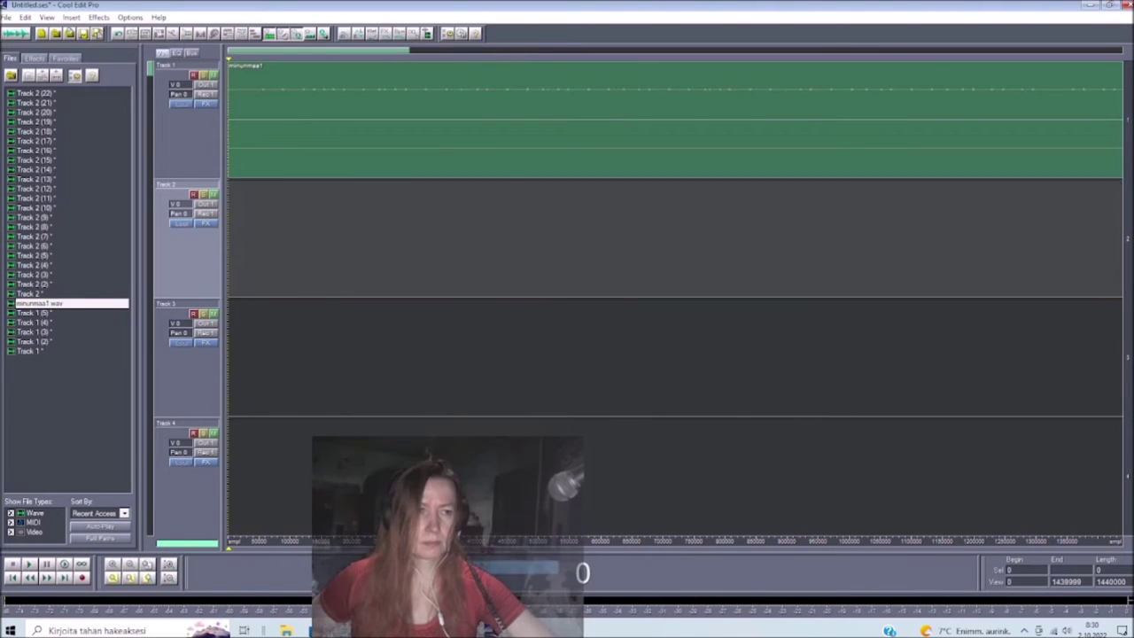
# Step: Record two short takes on Track 2 from the session start and delete both clips
pyautogui.click(82, 576)
pyautogui.press('space')
pyautogui.rightClick(311, 245)
pyautogui.click(407, 569)
pyautogui.click(82, 576)
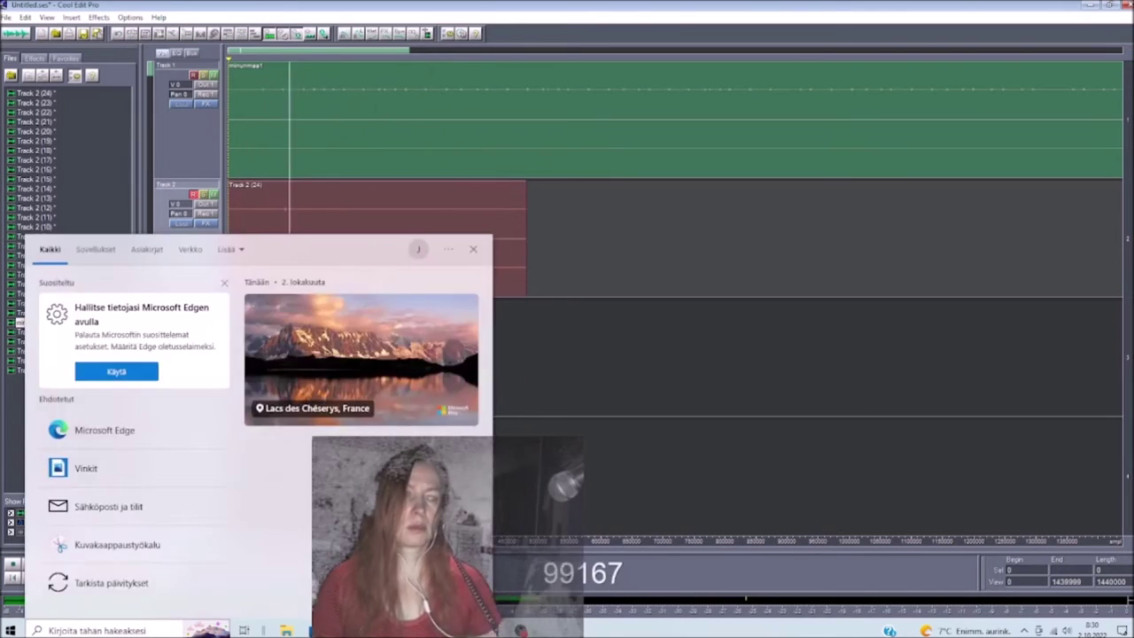
pyautogui.press('space')
pyautogui.rightClick(324, 183)
pyautogui.click(420, 509)
# Step: Try the Track 2 part two more times, stopping each take early and deleting its clip
pyautogui.click(82, 577)
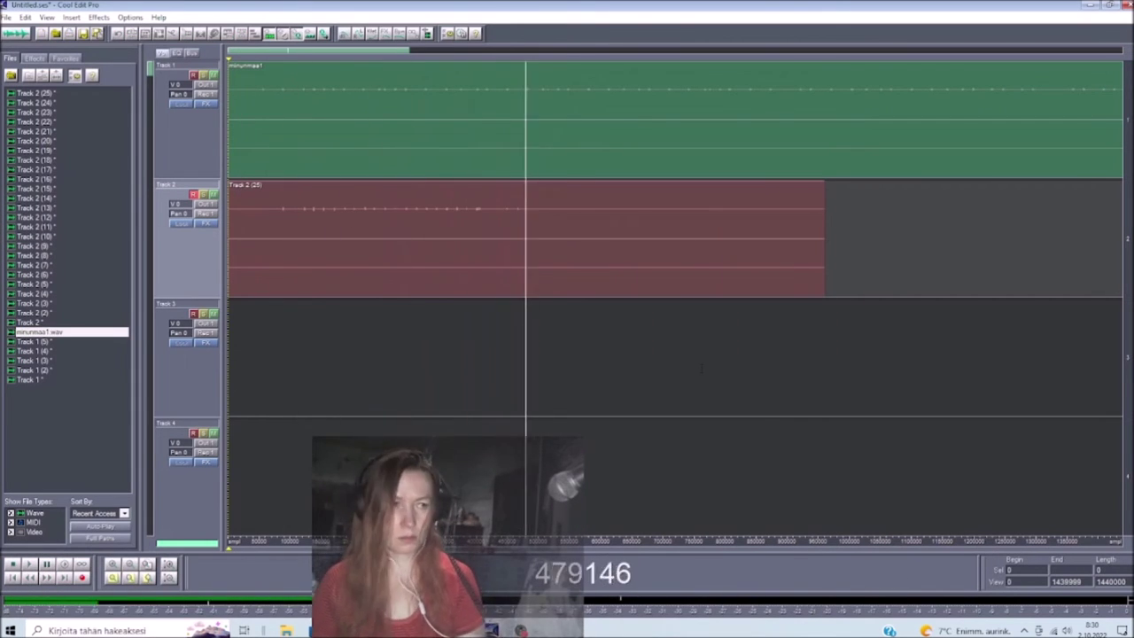
pyautogui.press('space')
pyautogui.rightClick(504, 245)
pyautogui.click(601, 569)
pyautogui.click(81, 576)
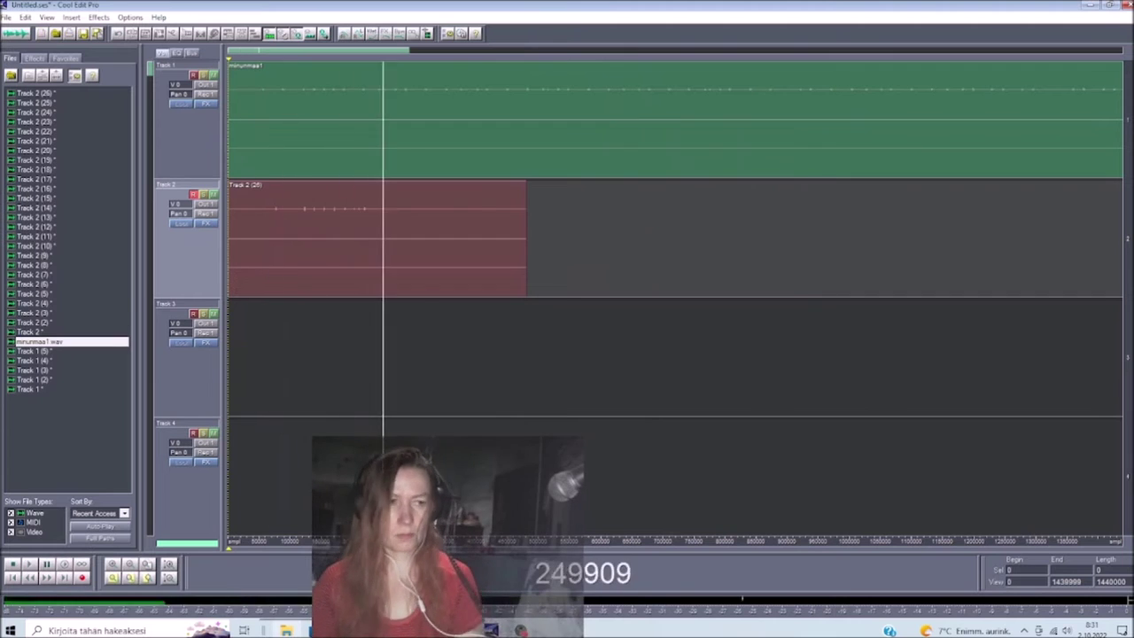
pyautogui.press('space')
pyautogui.press('Delete')
# Step: Restart a brief Track 2 attempt as a full-length take, play it back with Track 1 and undo the recording
pyautogui.click(82, 577)
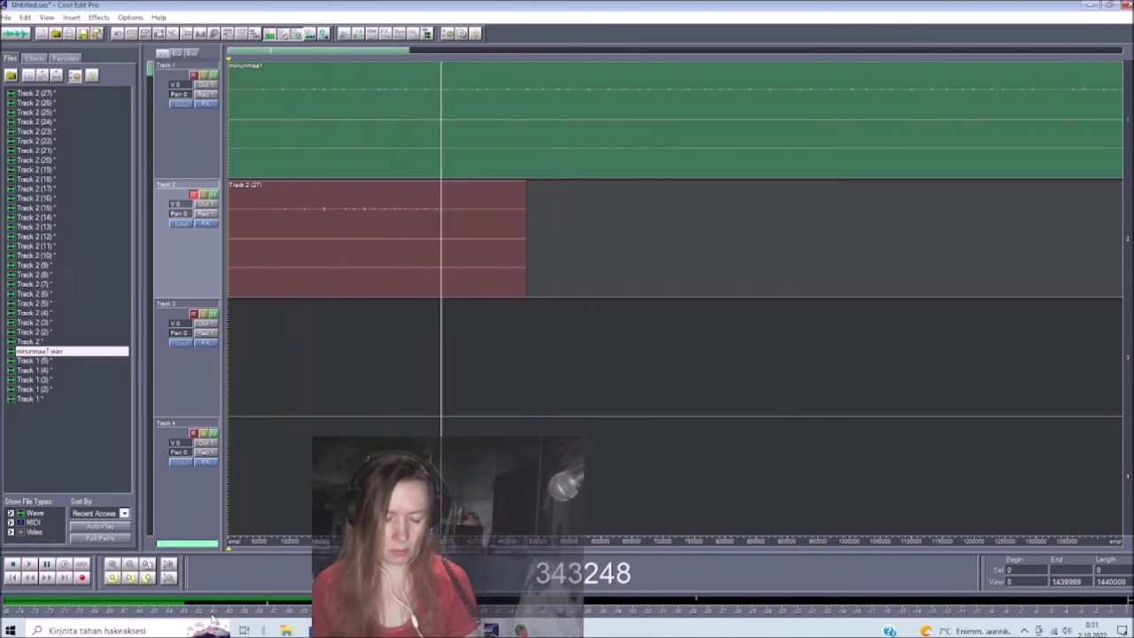
pyautogui.click(82, 577)
pyautogui.click(81, 577)
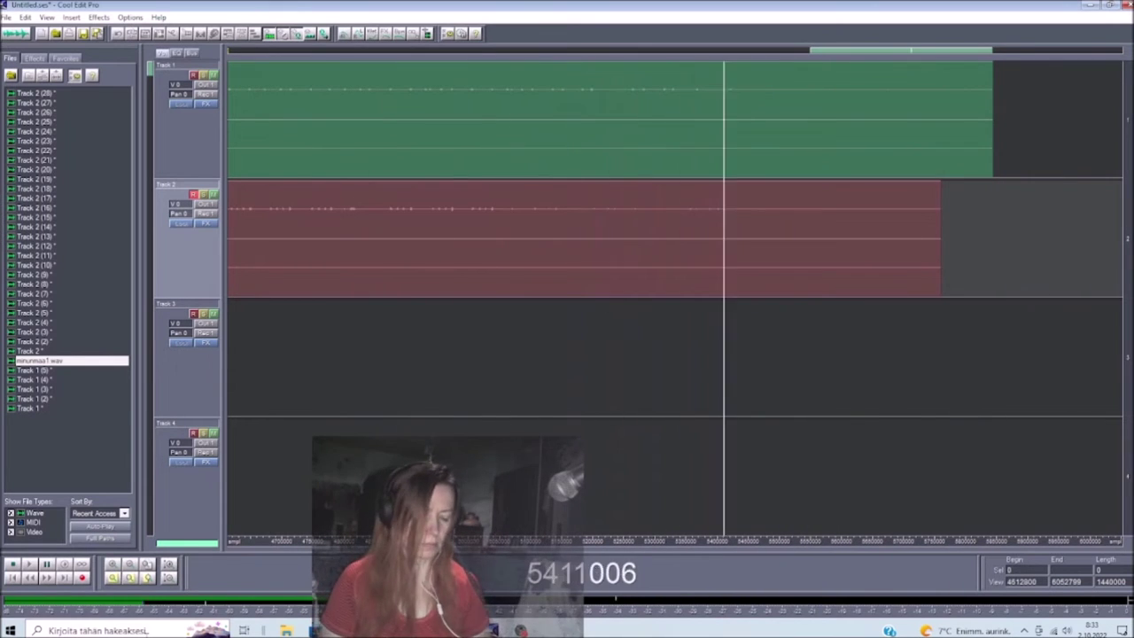
pyautogui.click(81, 577)
pyautogui.click(29, 564)
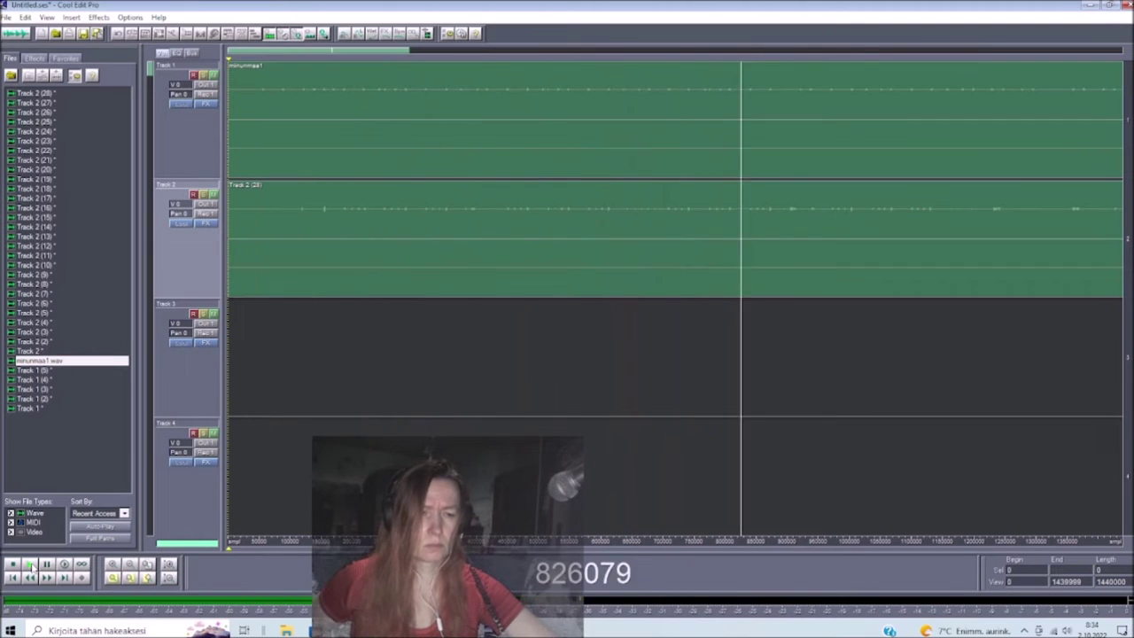
pyautogui.click(12, 564)
pyautogui.hotkey('ctrl', 'z')
# Step: Start the Track 2 recording over twice, stopping and undoing each short take
pyautogui.click(82, 578)
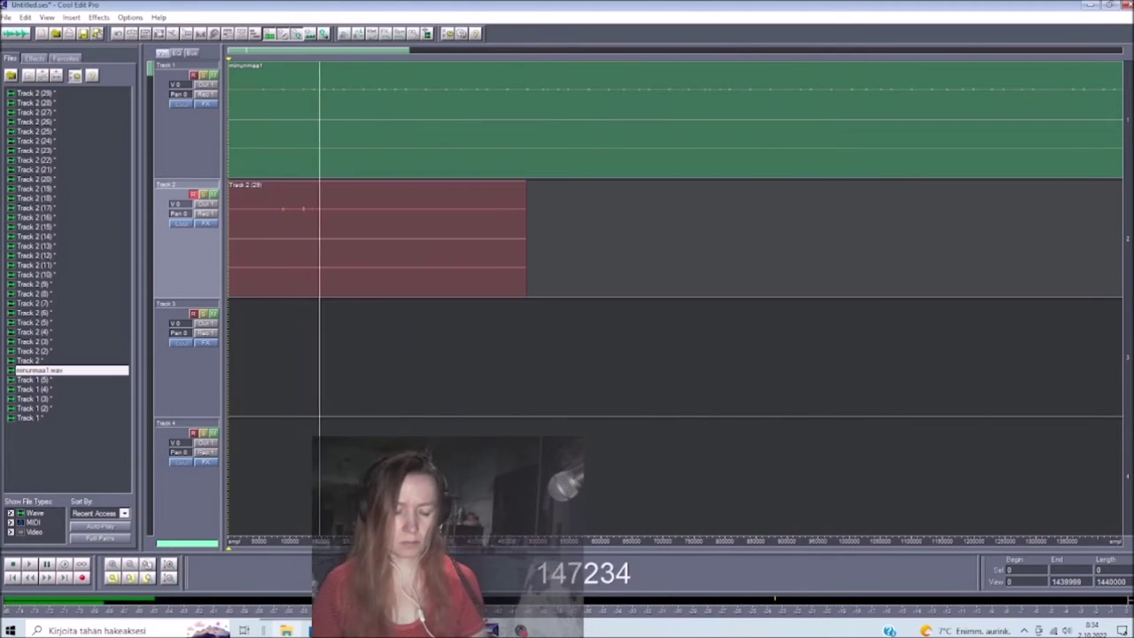
pyautogui.press('space')
pyautogui.hotkey('ctrl', 'z')
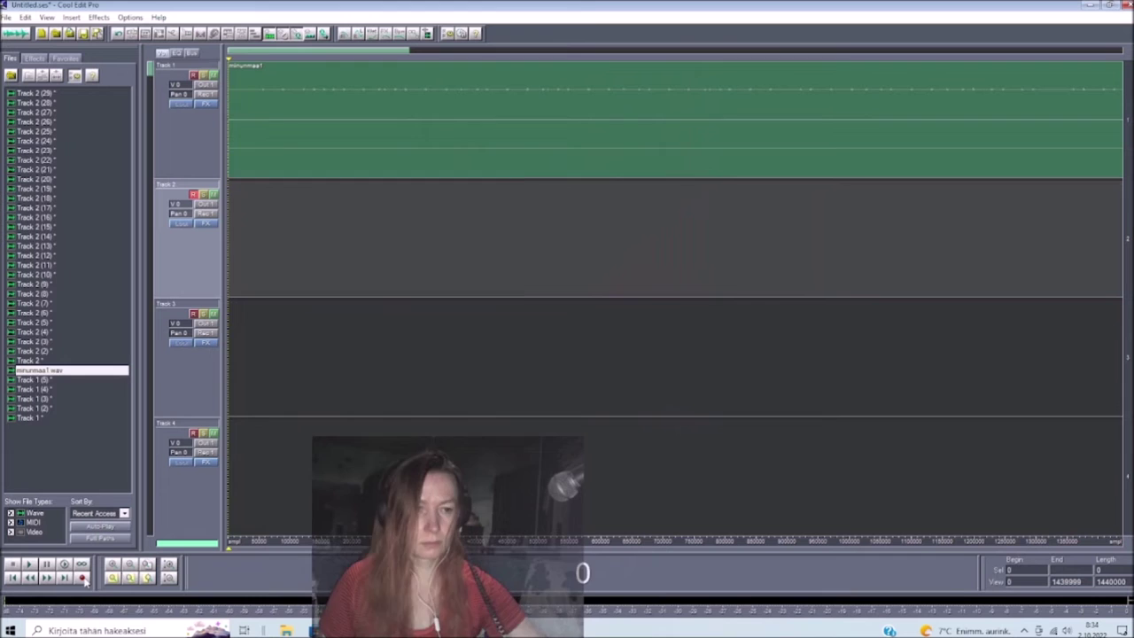
pyautogui.click(82, 578)
pyautogui.click(12, 564)
pyautogui.hotkey('ctrl', 'z')
# Step: Record a very short and a longer take on Track 2, undoing each one
pyautogui.click(81, 578)
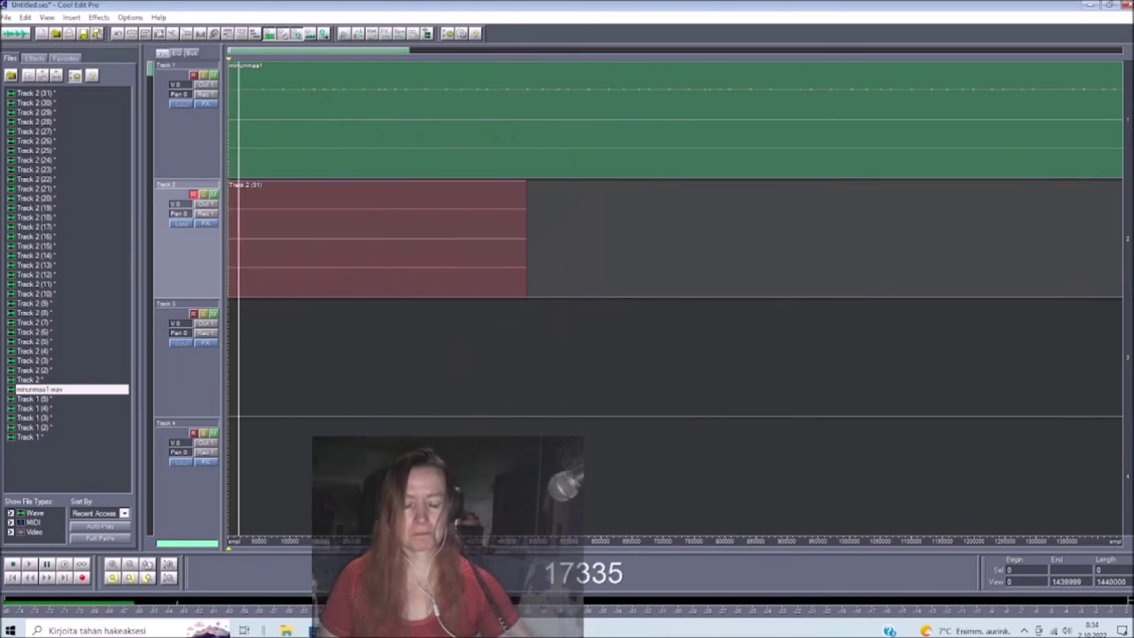
pyautogui.press('space')
pyautogui.hotkey('ctrl', 'z')
pyautogui.hotkey('ctrl', 'space')
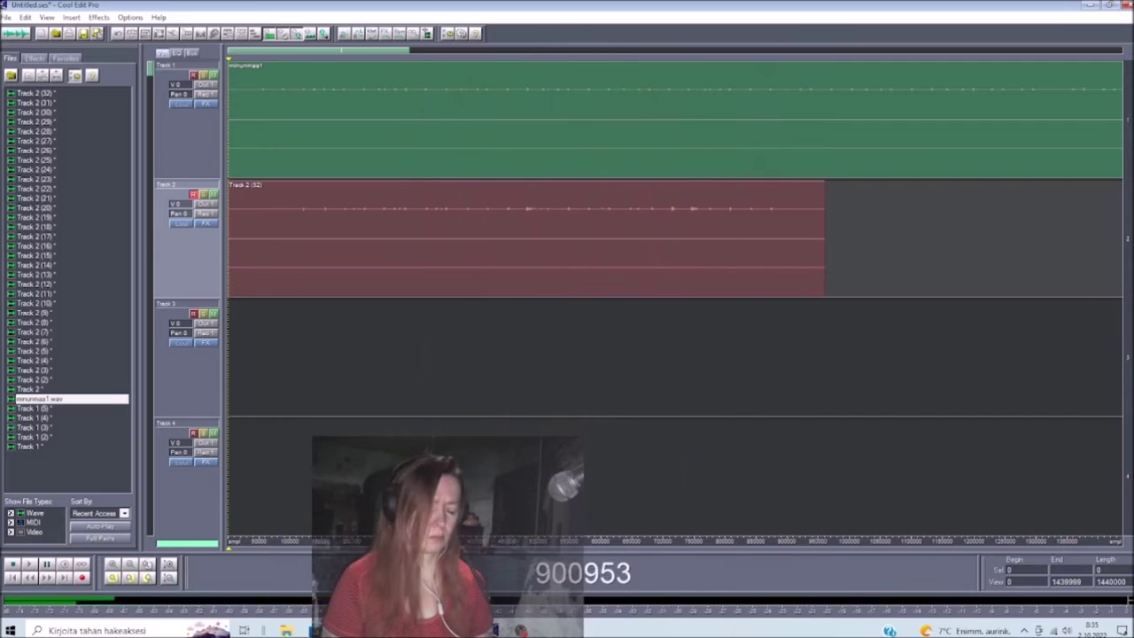
pyautogui.press('space')
pyautogui.hotkey('ctrl', 'z')
# Step: Attempt two longer takes of the second part on Track 2, discarding each after stopping it
pyautogui.hotkey('ctrl', 'space')
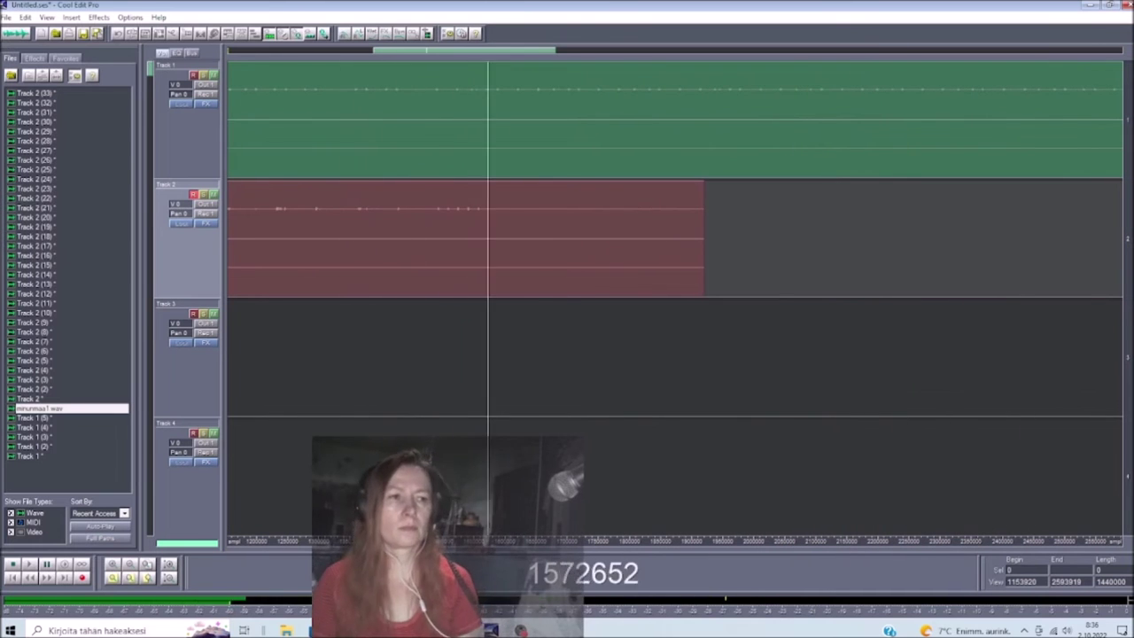
pyautogui.press('space')
pyautogui.hotkey('ctrl', 'z')
pyautogui.click(83, 578)
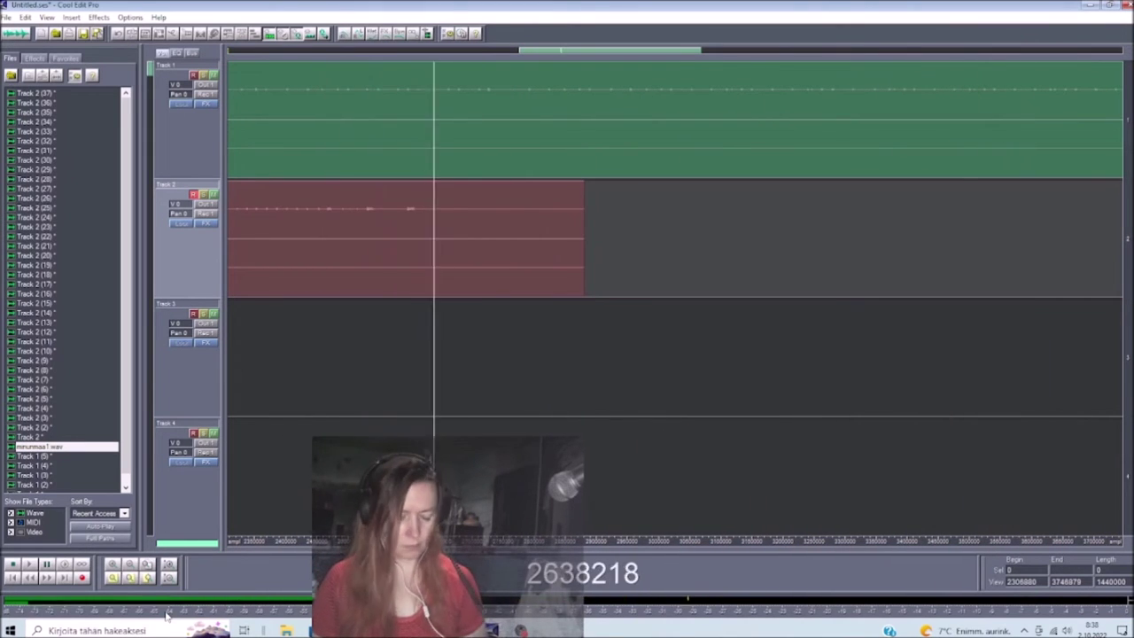
pyautogui.press('space')
pyautogui.rightClick(432, 228)
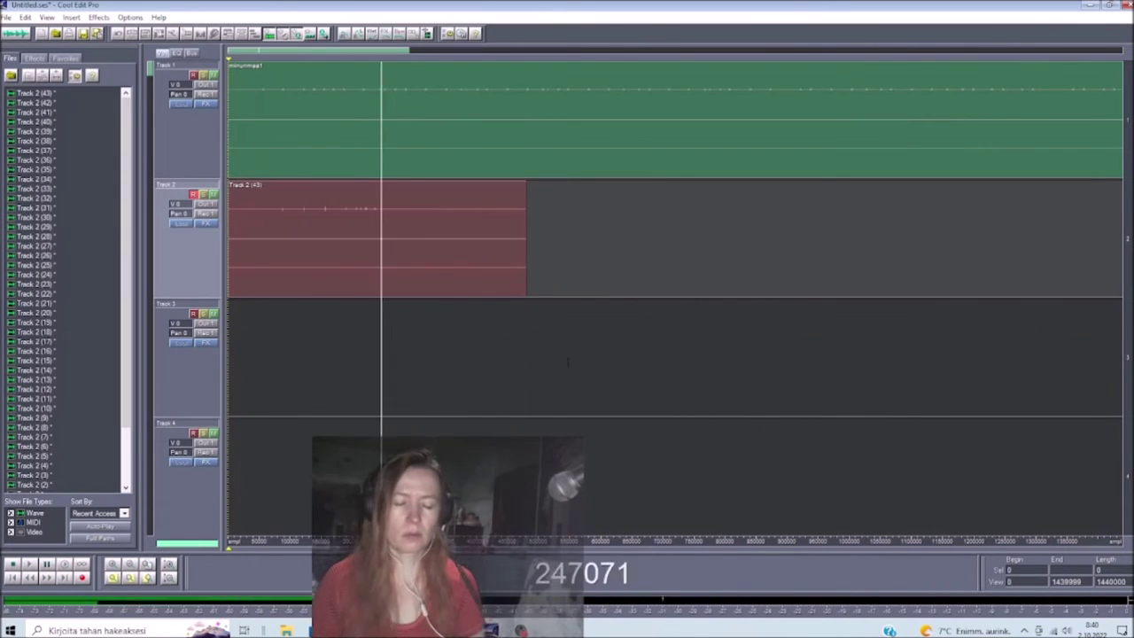
# Step: Stop the running Track 2 take and delete its clip, and do the same with one further take
pyautogui.press('space')
pyautogui.rightClick(369, 205)
pyautogui.click(481, 552)
pyautogui.hotkey('ctrl', 'space')
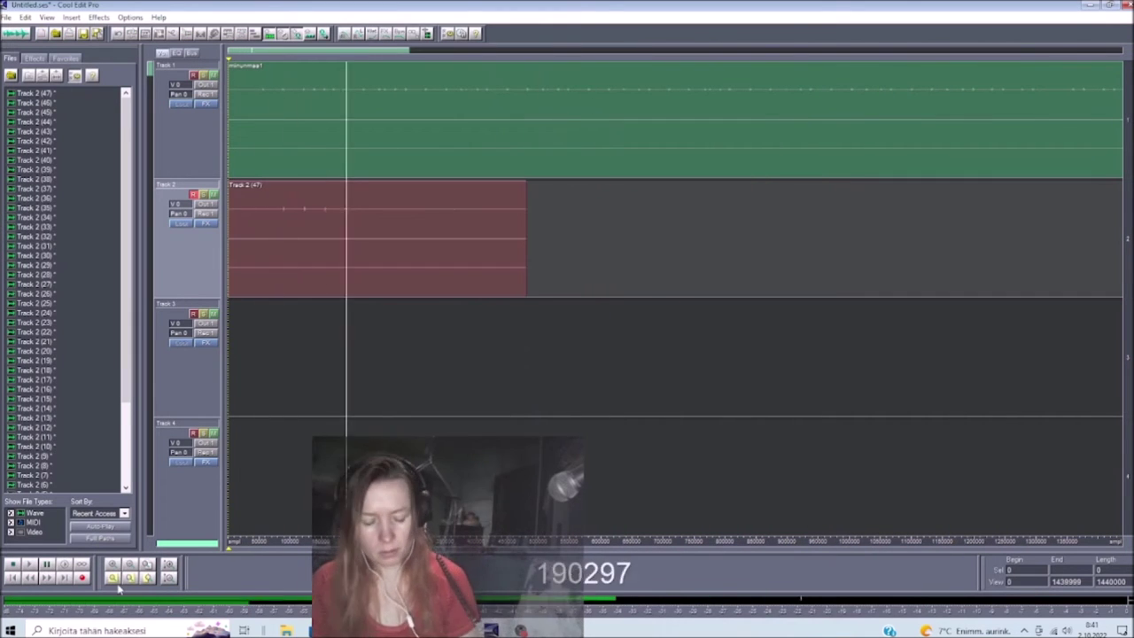
pyautogui.rightClick(353, 204)
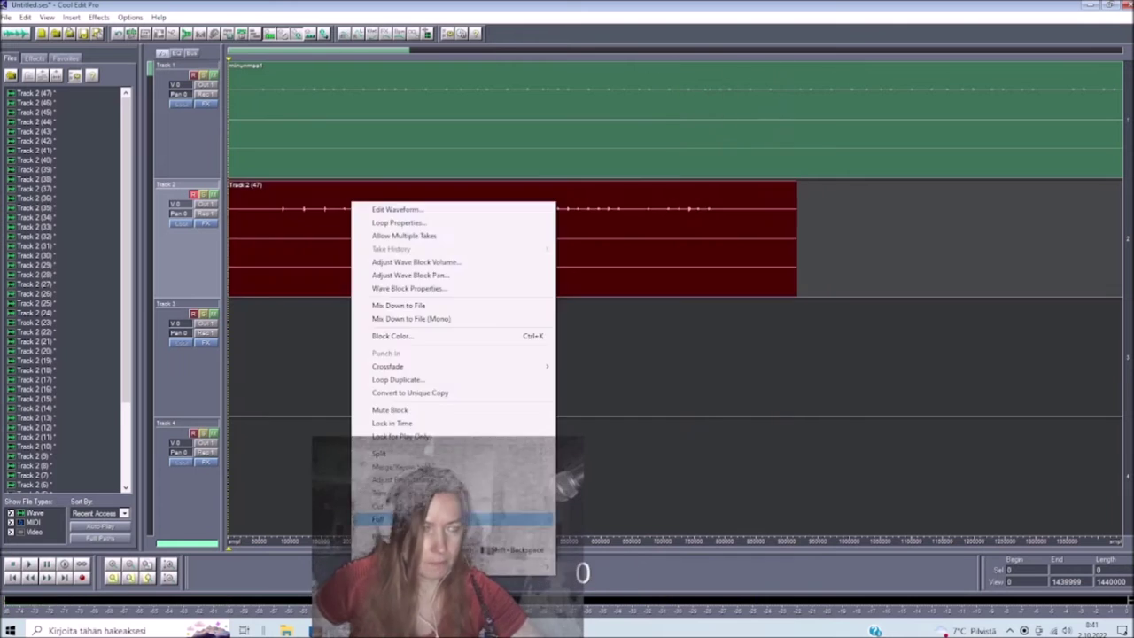
pyautogui.click(394, 536)
# Step: Record a full-length take on Track 2, disarm the track and play the session back from the beginning
pyautogui.hotkey('ctrl', 'space')
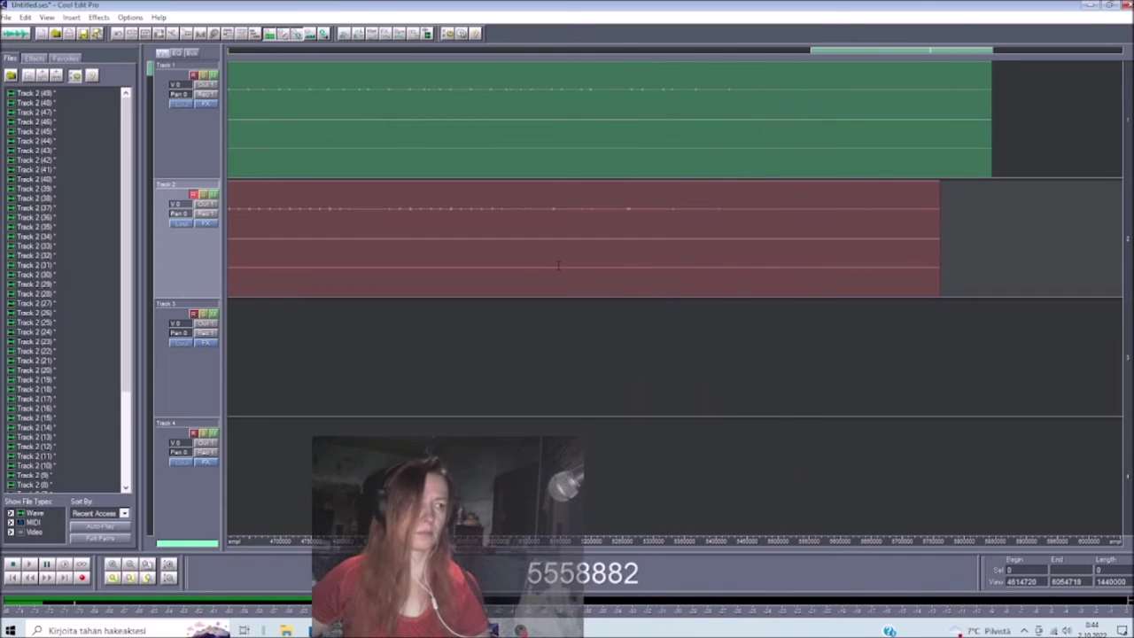
pyautogui.press('space')
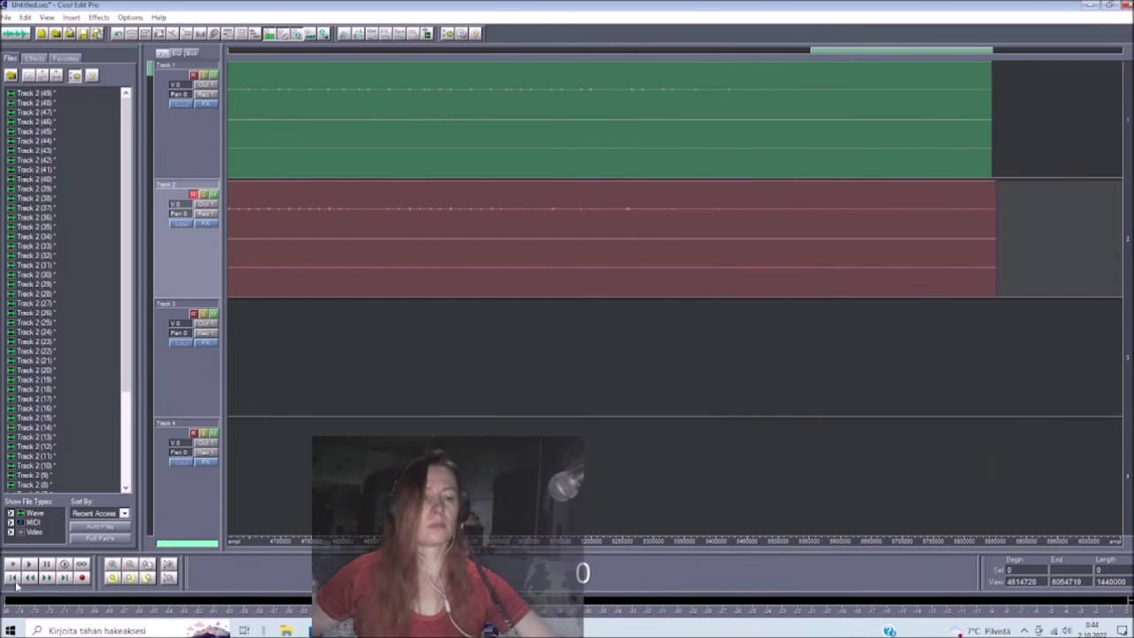
pyautogui.click(13, 577)
pyautogui.click(193, 194)
pyautogui.click(30, 567)
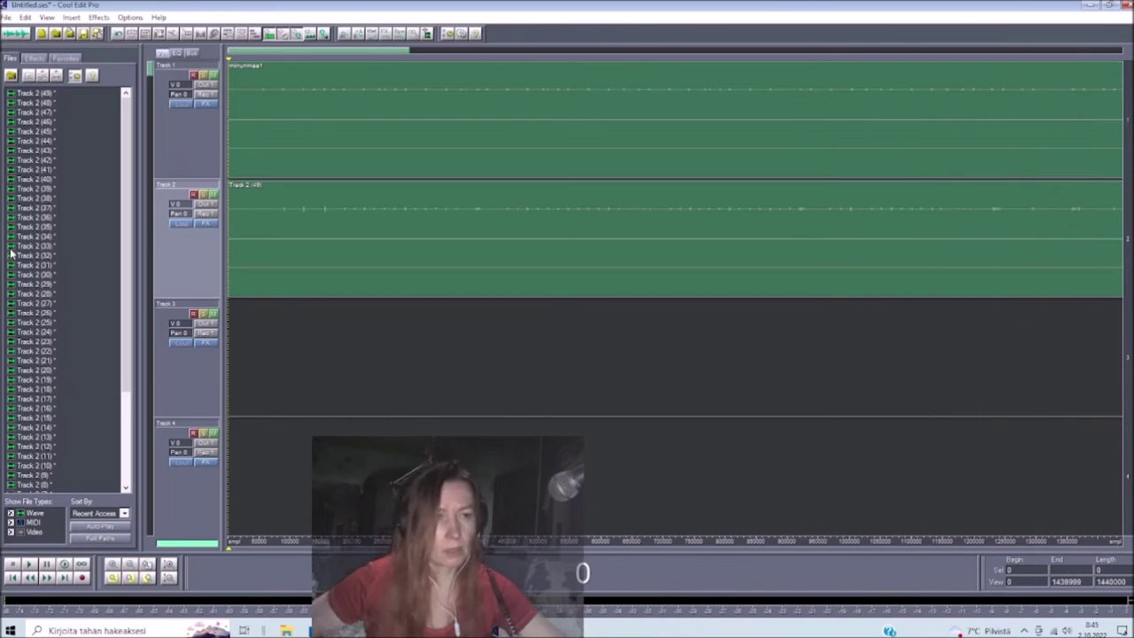
# Step: Open the new Track 2 take in the waveform editor and clear its entire right channel
pyautogui.doubleClick(341, 210)
pyautogui.moveTo(130, 503); pyautogui.dragTo(1118, 514)
pyautogui.press('Delete')
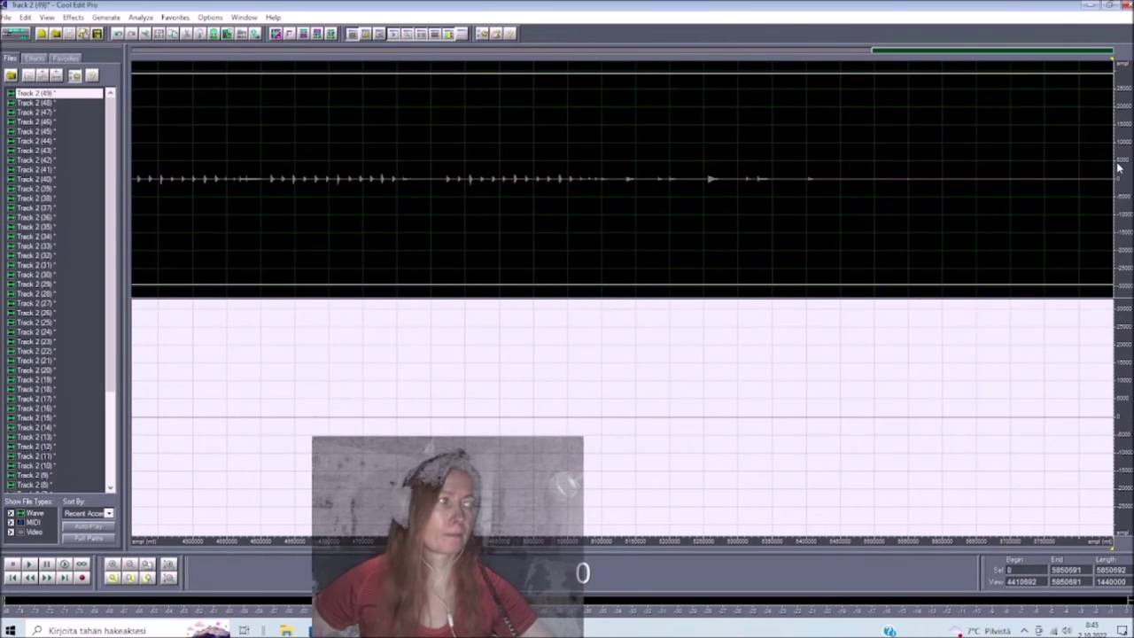
# Step: Select the whole Track 2 take in both channels and normalize it
pyautogui.moveTo(1118, 168); pyautogui.dragTo(77, 74)
pyautogui.click(73, 17)
pyautogui.moveTo(119, 74)
pyautogui.click(199, 153)
pyautogui.click(627, 302)
# Step: Copy the left channel of the Track 2 take and paste it into the right channel
pyautogui.scroll(-3, 240, 92)
pyautogui.rightClick(238, 83)
pyautogui.click(261, 148)
pyautogui.doubleClick(201, 506)
pyautogui.rightClick(200, 508)
pyautogui.click(253, 444)
# Step: Save the edited Track 2 take as minunmaa12 and return to the multitrack view
pyautogui.click(7, 17)
pyautogui.click(62, 190)
pyautogui.click(40, 99)
pyautogui.click(106, 180)
pyautogui.write('2')
pyautogui.press('Return')
pyautogui.press('F12')
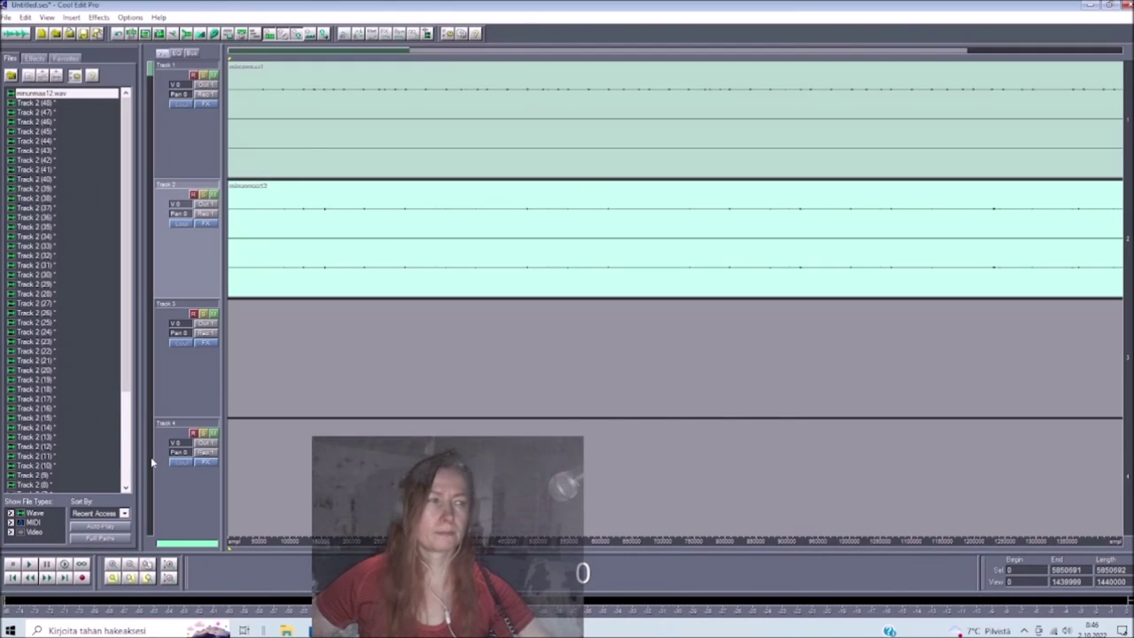
# Step: Open minunmaa1 from Track 1 in the waveform editor, select the whole recording and normalize it
pyautogui.doubleClick(270, 92)
pyautogui.moveTo(131, 469); pyautogui.dragTo(1132, 468)
pyautogui.click(73, 17)
pyautogui.moveTo(97, 73)
pyautogui.click(199, 140)
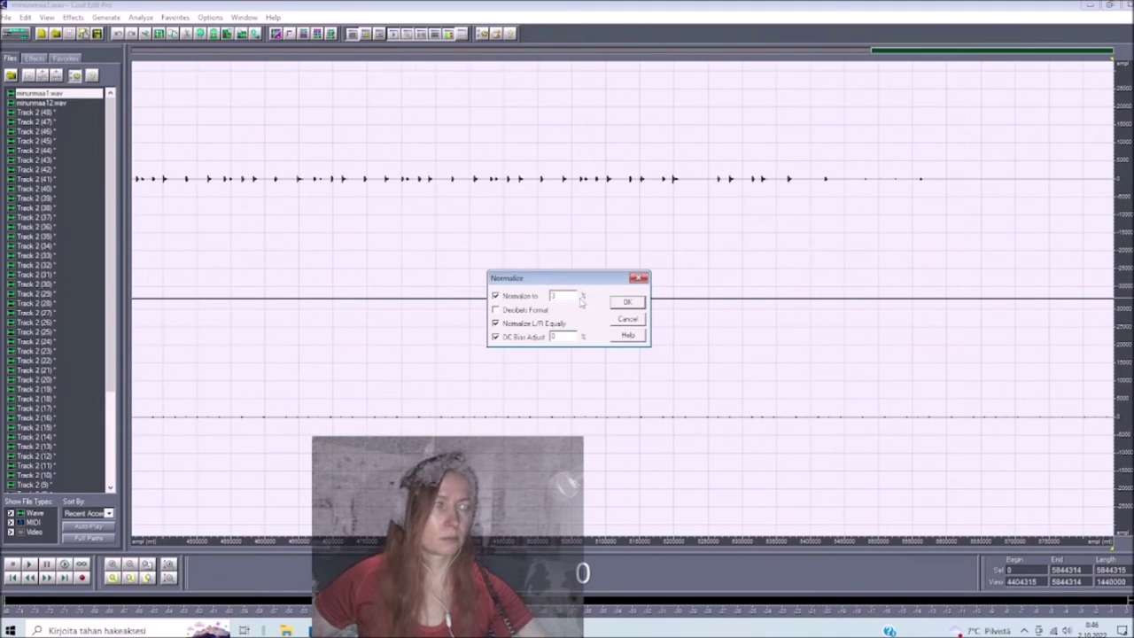
pyautogui.click(627, 301)
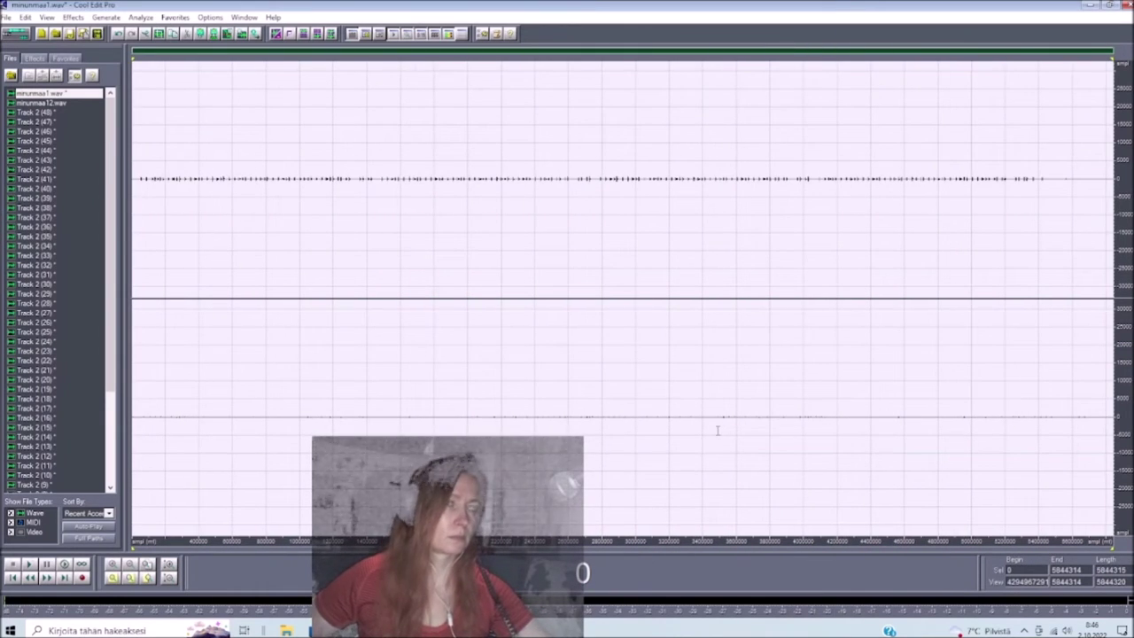
# Step: Copy the left channel of minunmaa1 and normalize its right channel
pyautogui.doubleClick(367, 73)
pyautogui.rightClick(367, 73)
pyautogui.click(398, 133)
pyautogui.doubleClick(524, 468)
pyautogui.click(73, 16)
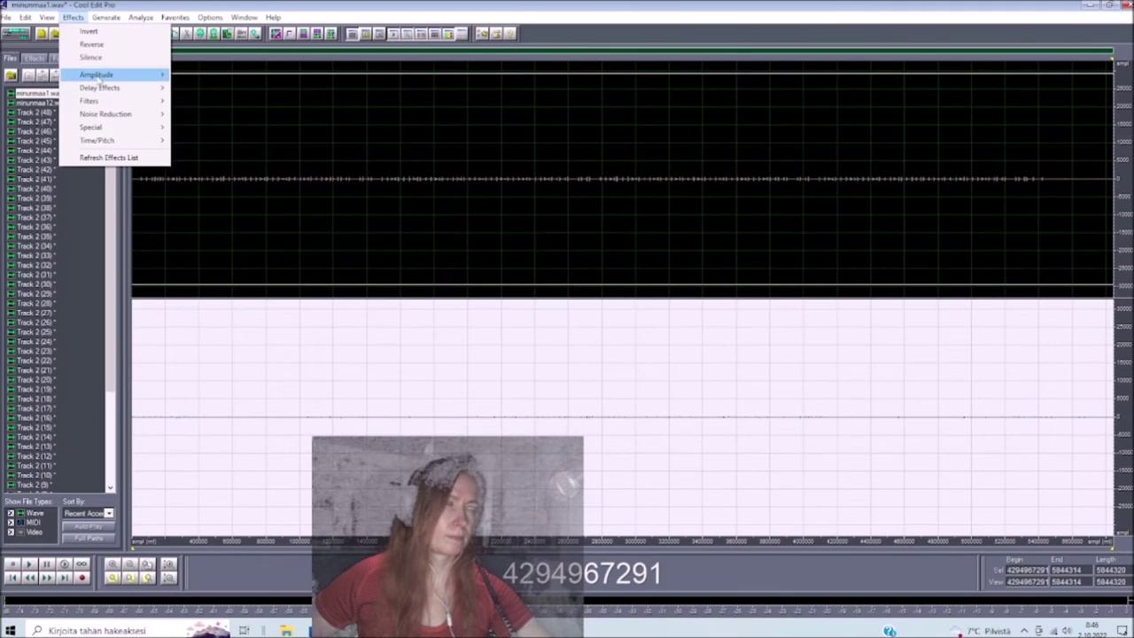
pyautogui.moveTo(98, 77)
pyautogui.click(199, 140)
pyautogui.click(627, 301)
# Step: Paste the copied left channel over minunmaa1's right channel and play back the beginning
pyautogui.rightClick(203, 337)
pyautogui.click(225, 432)
pyautogui.click(29, 565)
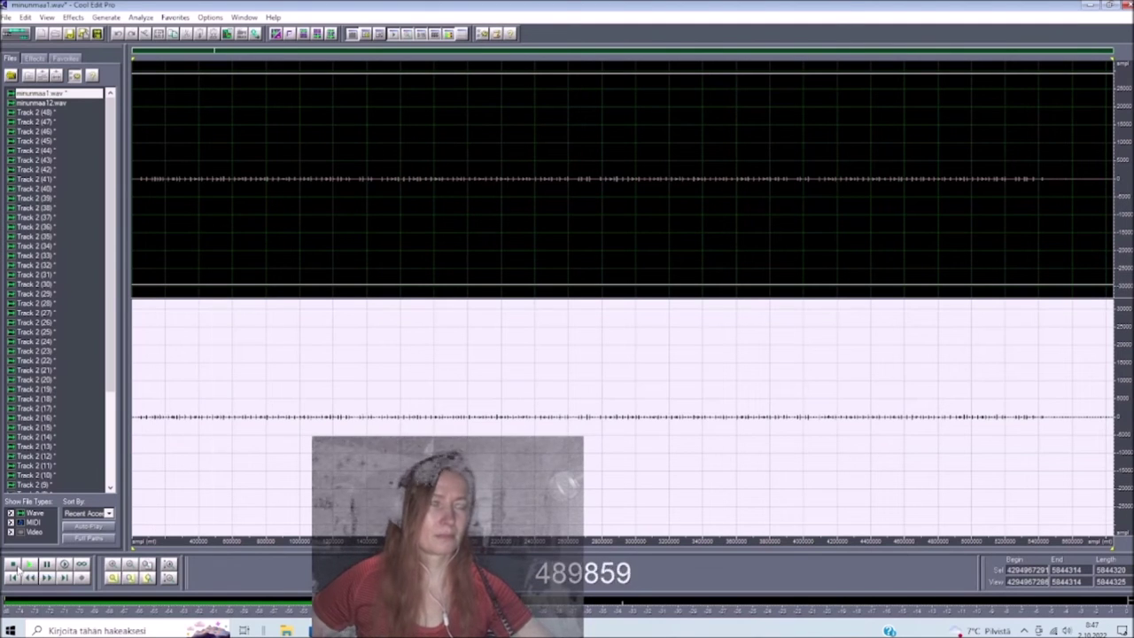
pyautogui.click(14, 564)
pyautogui.click(126, 271)
# Step: Save the edited minunmaa1 file and return to the multitrack view
pyautogui.click(7, 17)
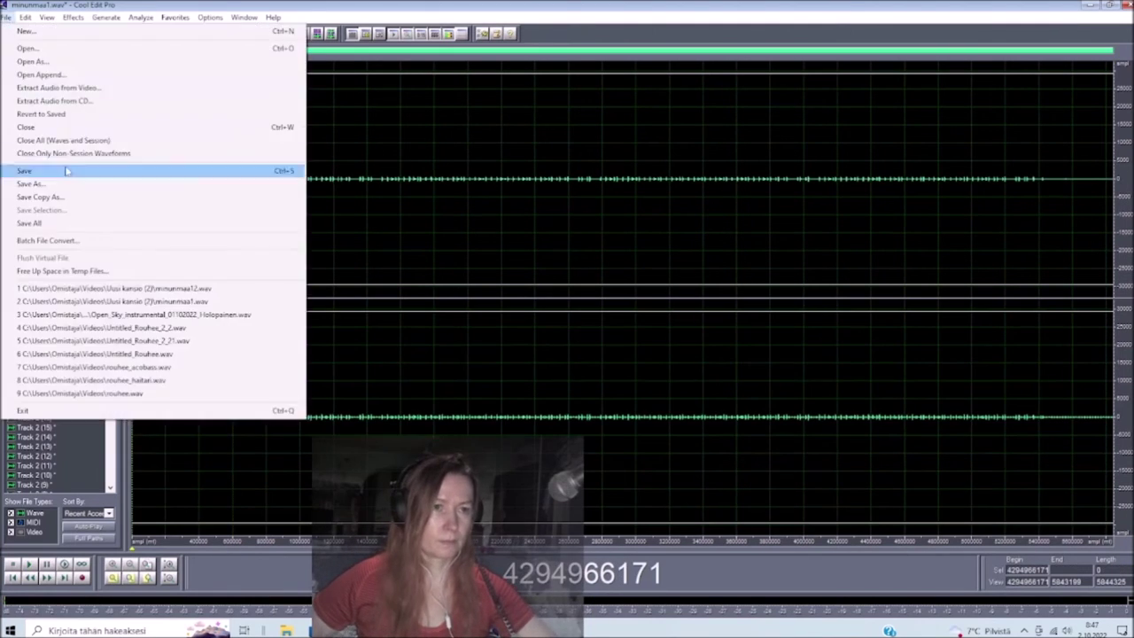
pyautogui.click(66, 171)
pyautogui.click(16, 34)
# Step: Close all leftover Track 1 and Track 2 takes without saving them, keeping minunmaa1.wav and minunmaa12.wav open
pyautogui.click(50, 113)
pyautogui.moveTo(125, 165); pyautogui.dragTo(91, 457)
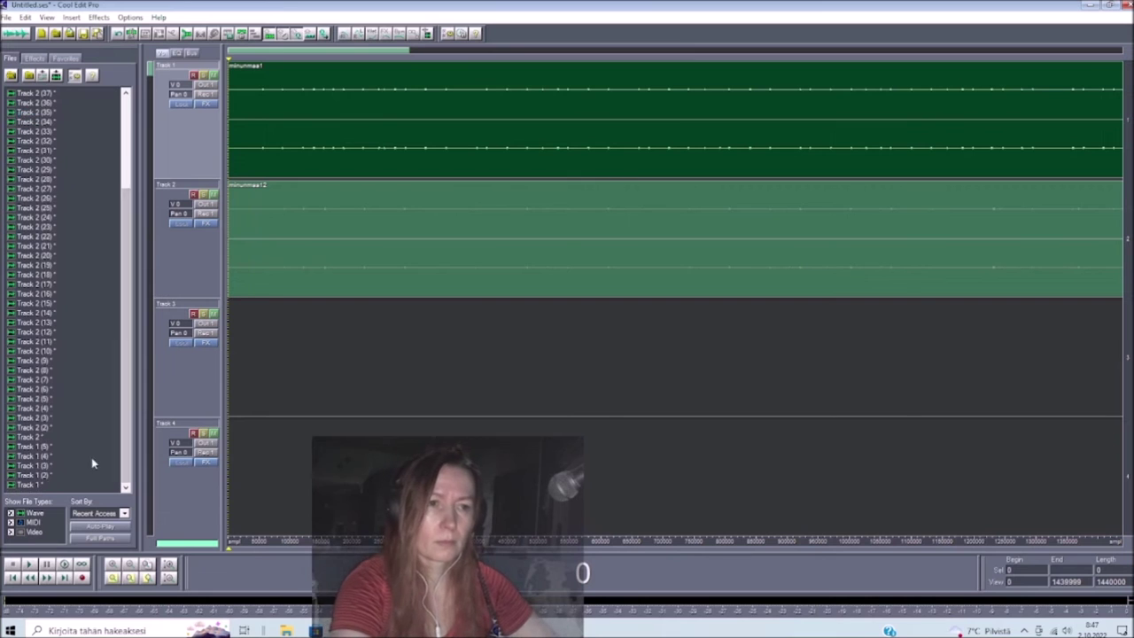
pyautogui.keyDown('shift'); pyautogui.click(62, 484); pyautogui.keyUp('shift')
pyautogui.rightClick(46, 384)
pyautogui.click(133, 390)
pyautogui.click(614, 332)
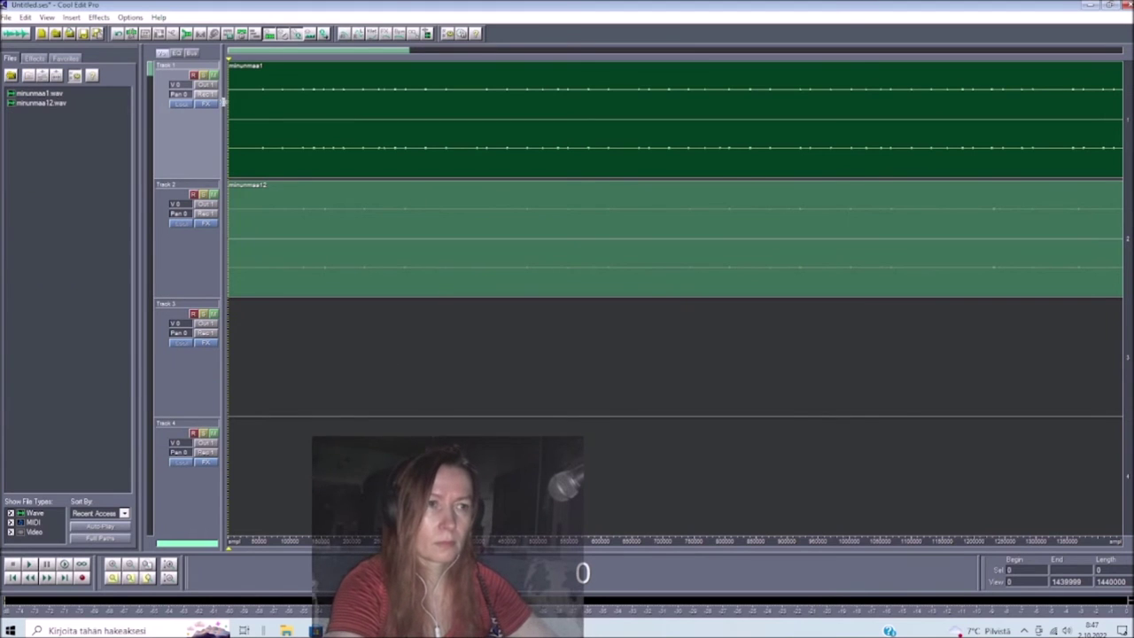
# Step: Arm Track 3 for recording and save the multitrack session under the name Untitled_sessio
pyautogui.click(186, 332)
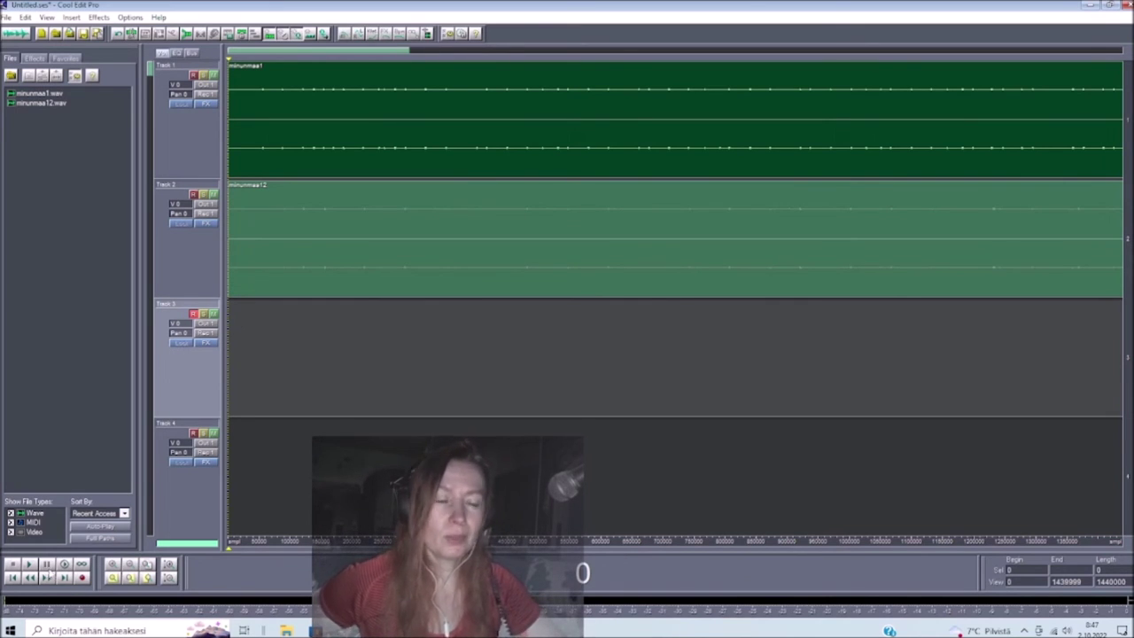
pyautogui.click(7, 17)
pyautogui.click(63, 147)
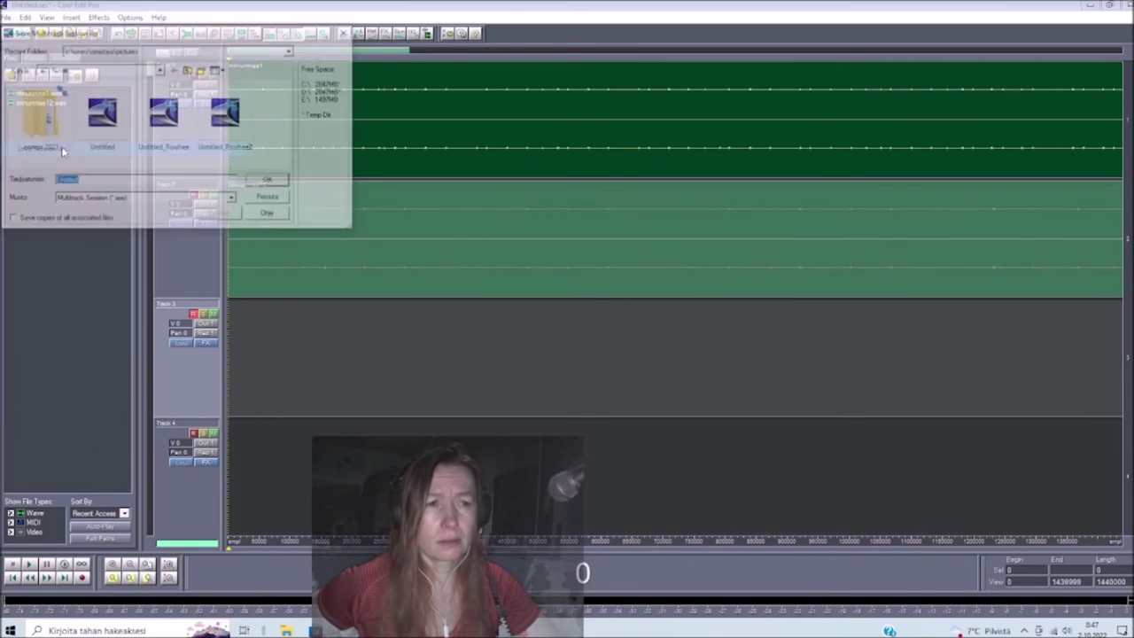
pyautogui.click(103, 116)
pyautogui.click(96, 180)
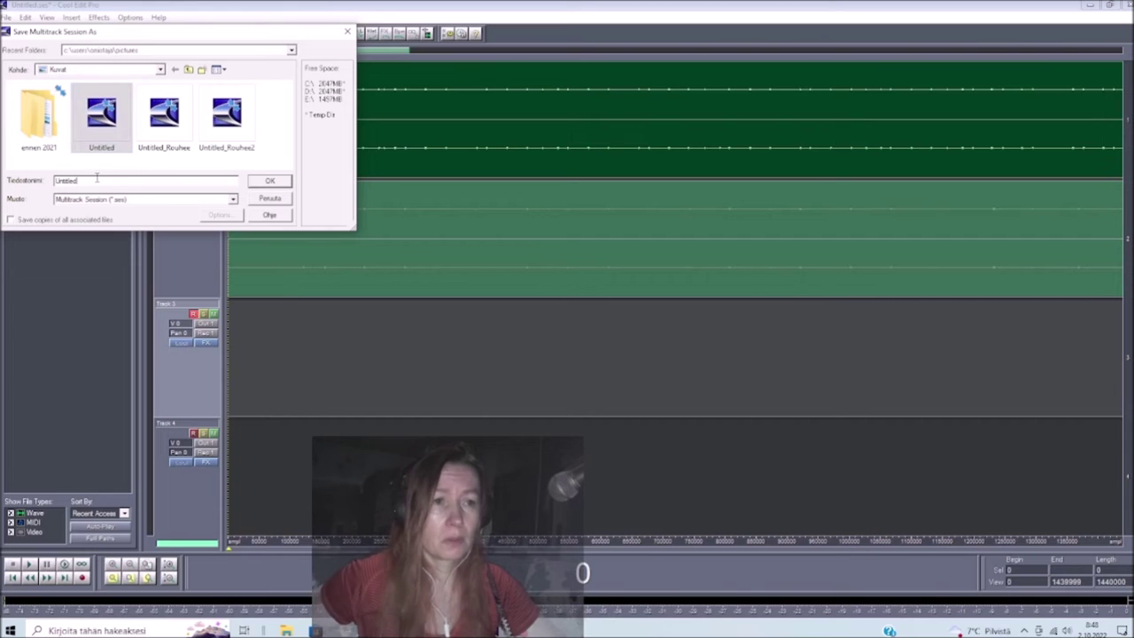
pyautogui.write('_sessio')
pyautogui.press('Return')
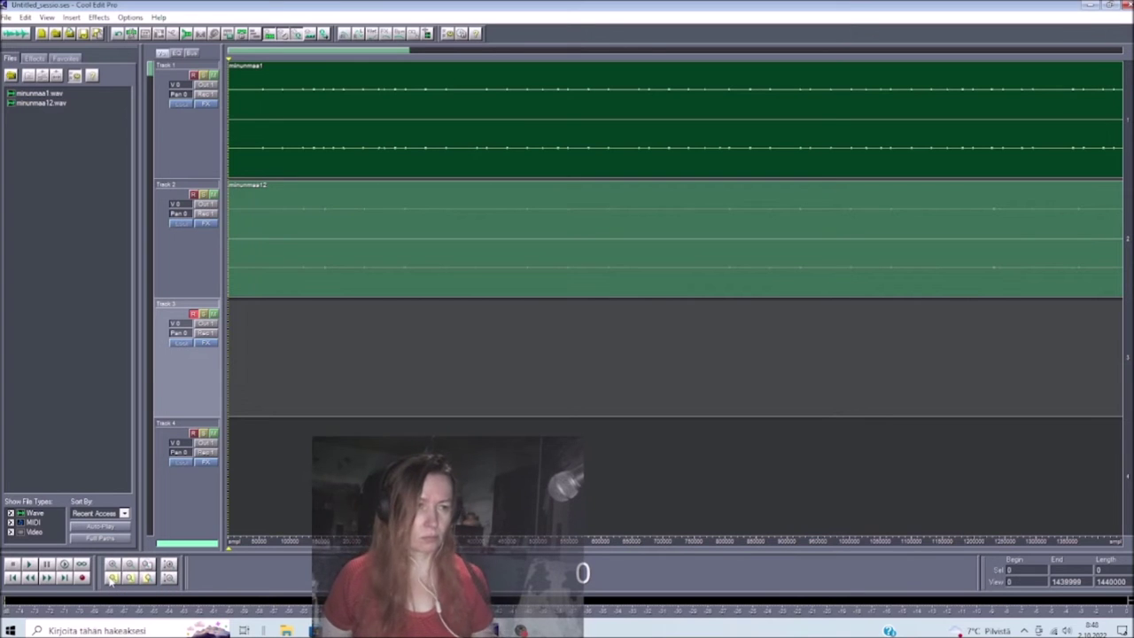
# Step: Try recording the third part on Track 3 twice, removing each take from the track
pyautogui.hotkey('ctrl', 'space')
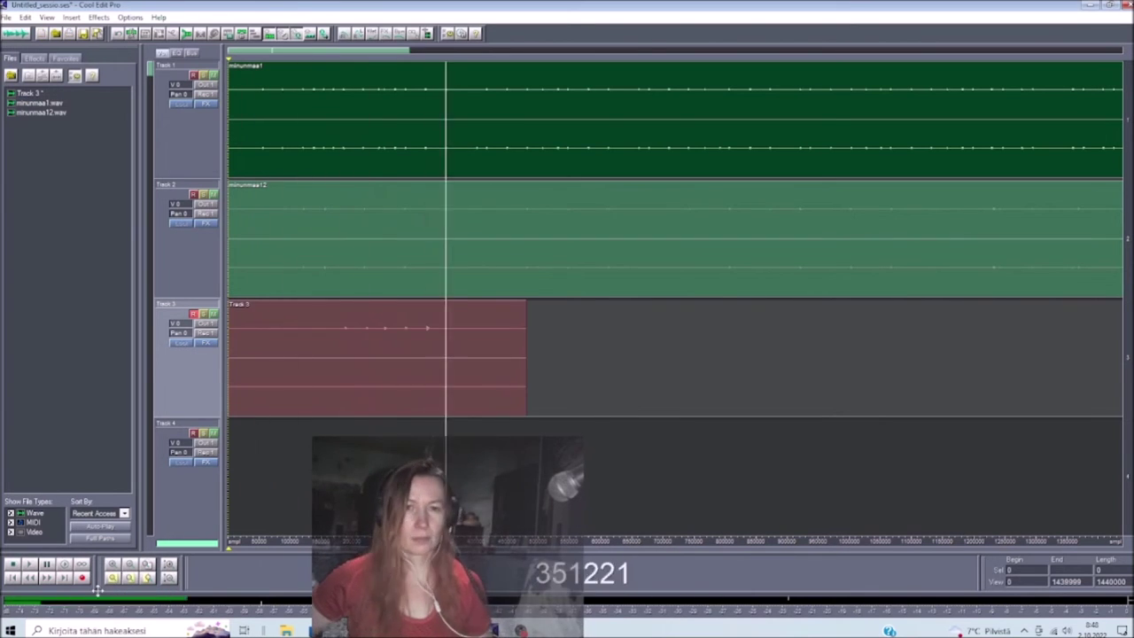
pyautogui.press('space')
pyautogui.rightClick(354, 356)
pyautogui.click(455, 579)
pyautogui.click(81, 578)
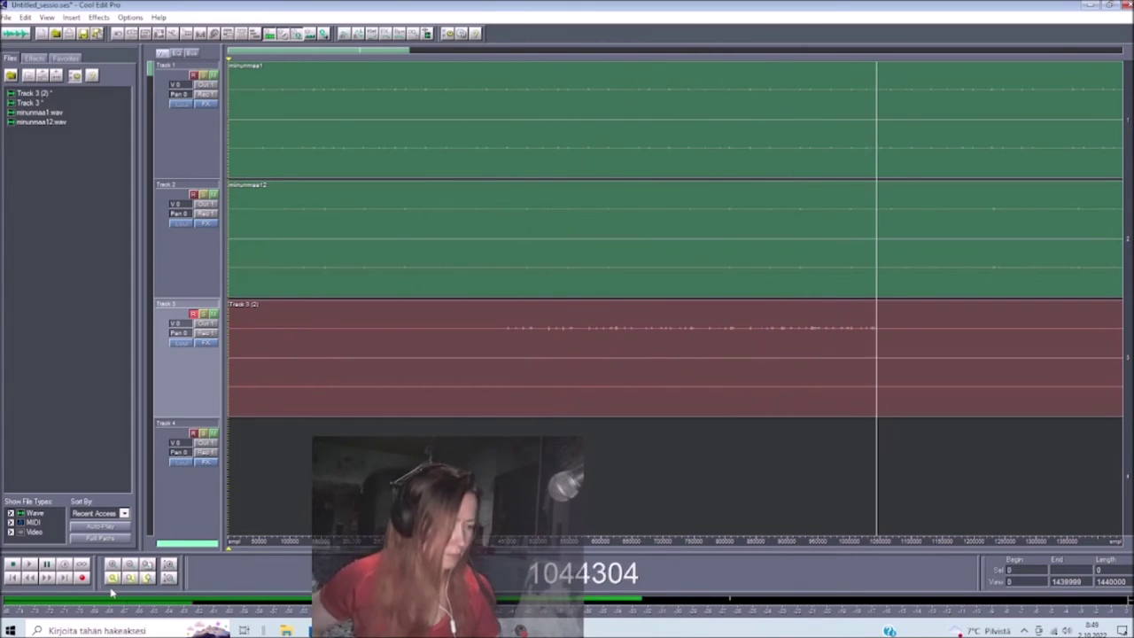
pyautogui.press('space')
pyautogui.rightClick(333, 356)
pyautogui.click(455, 579)
# Step: Make further recording attempts for the third part on Track 3, discarding every take
pyautogui.click(82, 576)
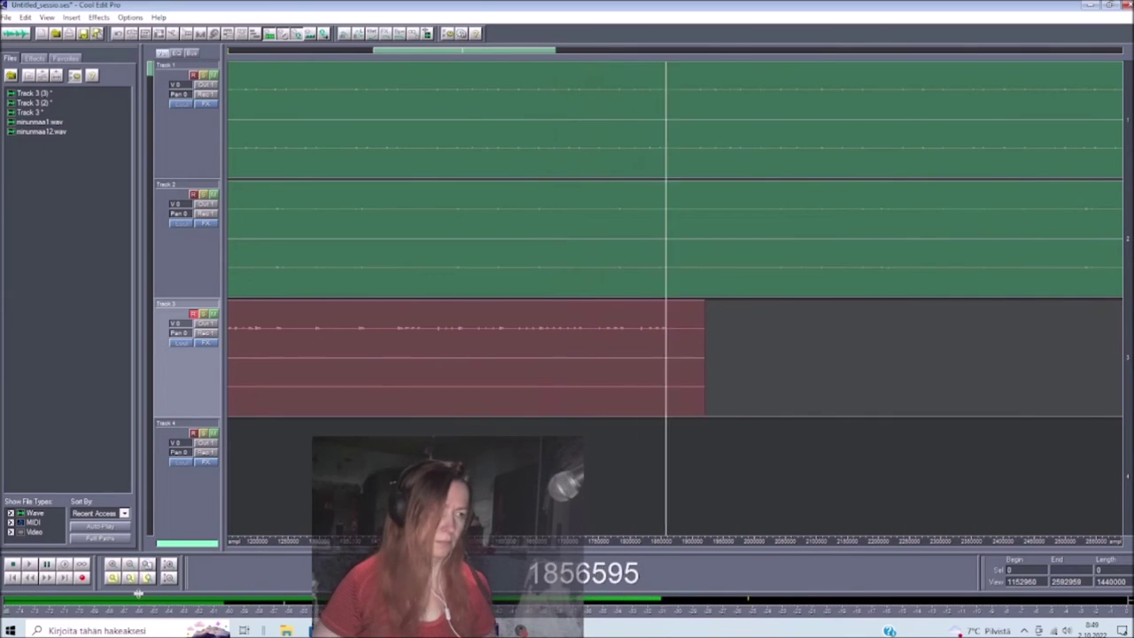
pyautogui.press('space')
pyautogui.hotkey('ctrl', 'z')
pyautogui.click(81, 577)
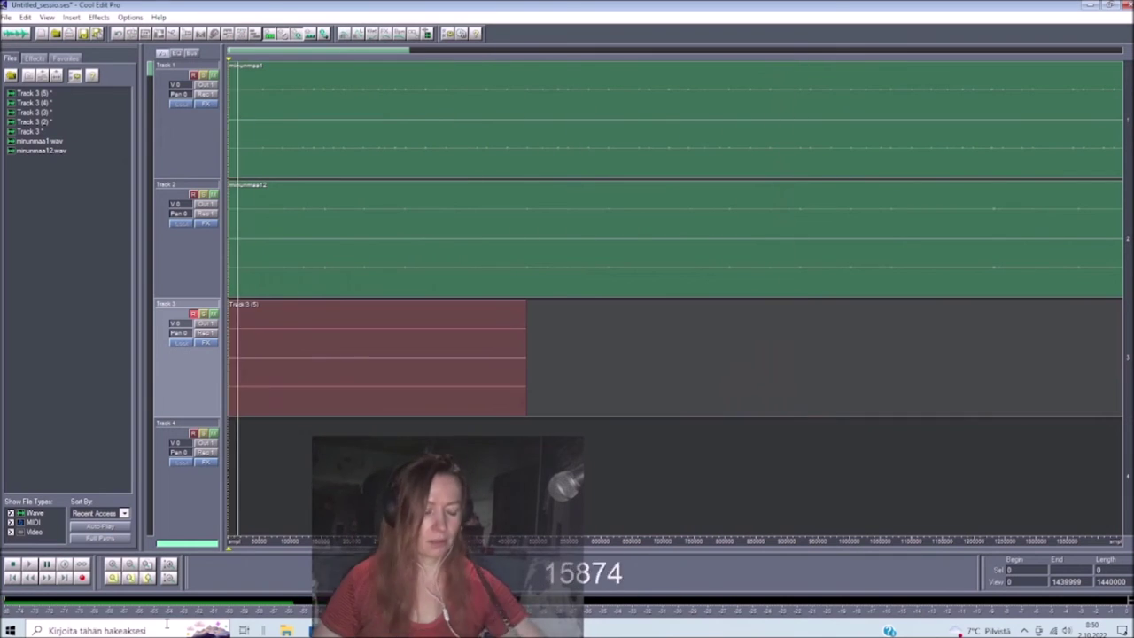
pyautogui.press('space')
pyautogui.hotkey('ctrl', 'z')
pyautogui.click(81, 578)
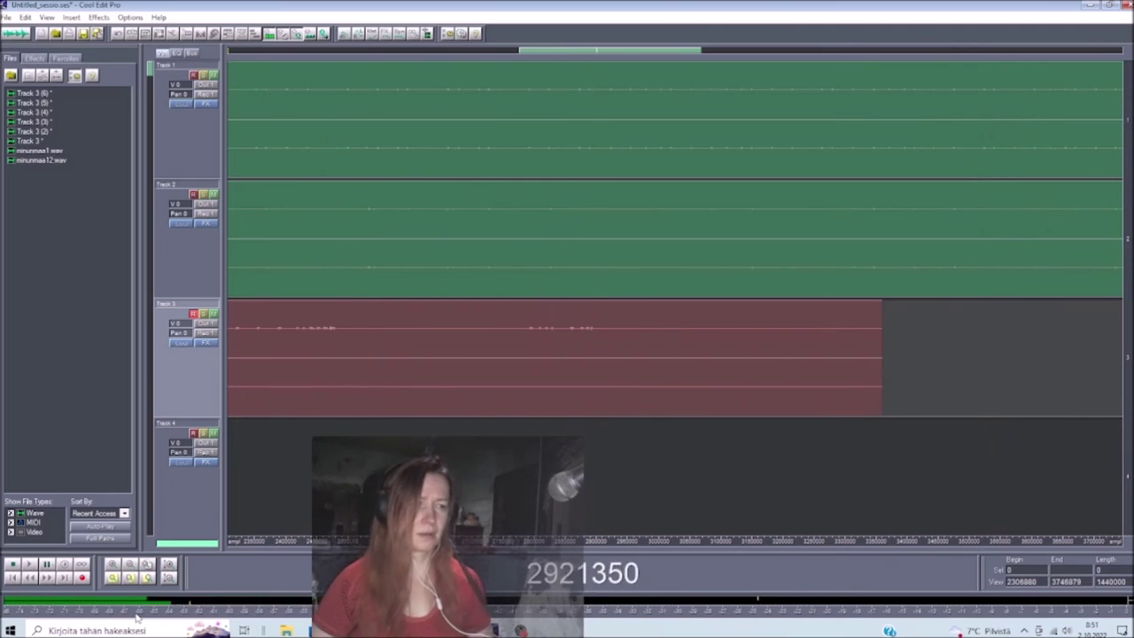
pyautogui.press('space')
pyautogui.rightClick(307, 354)
pyautogui.click(346, 587)
# Step: Retry the Track 3 recording from the start several more times, clearing each unwanted take off the track
pyautogui.hotkey('ctrl', 'space')
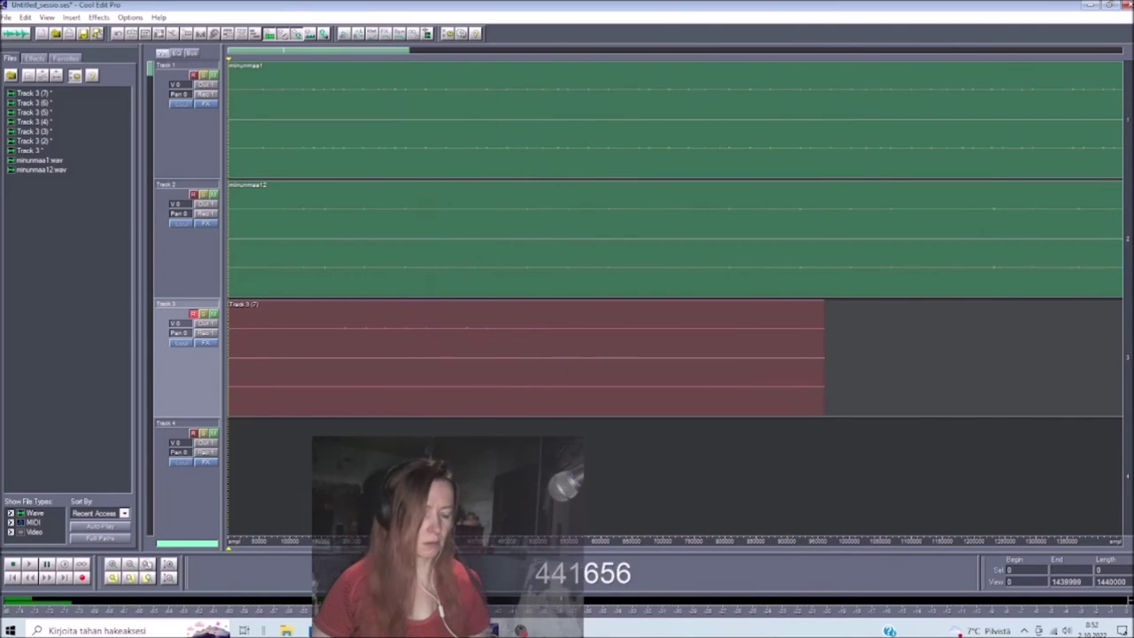
pyautogui.press('space')
pyautogui.press('Delete')
pyautogui.hotkey('ctrl', 'space')
pyautogui.press('space')
pyautogui.press('Delete')
pyautogui.hotkey('ctrl', 'space')
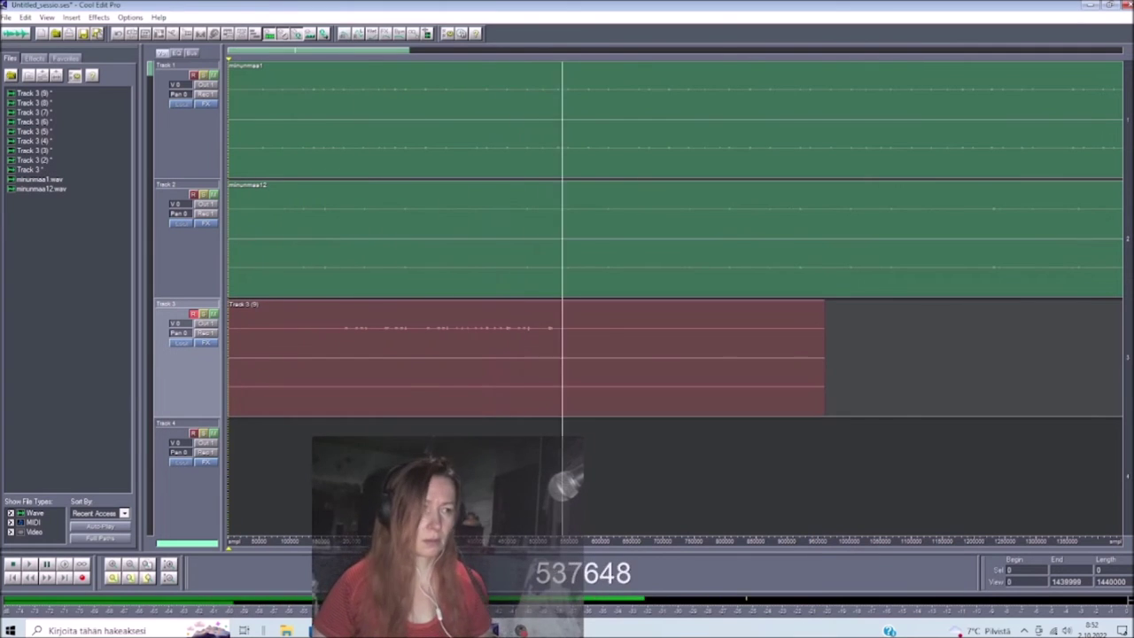
pyautogui.press('space')
pyautogui.hotkey('ctrl', 'space')
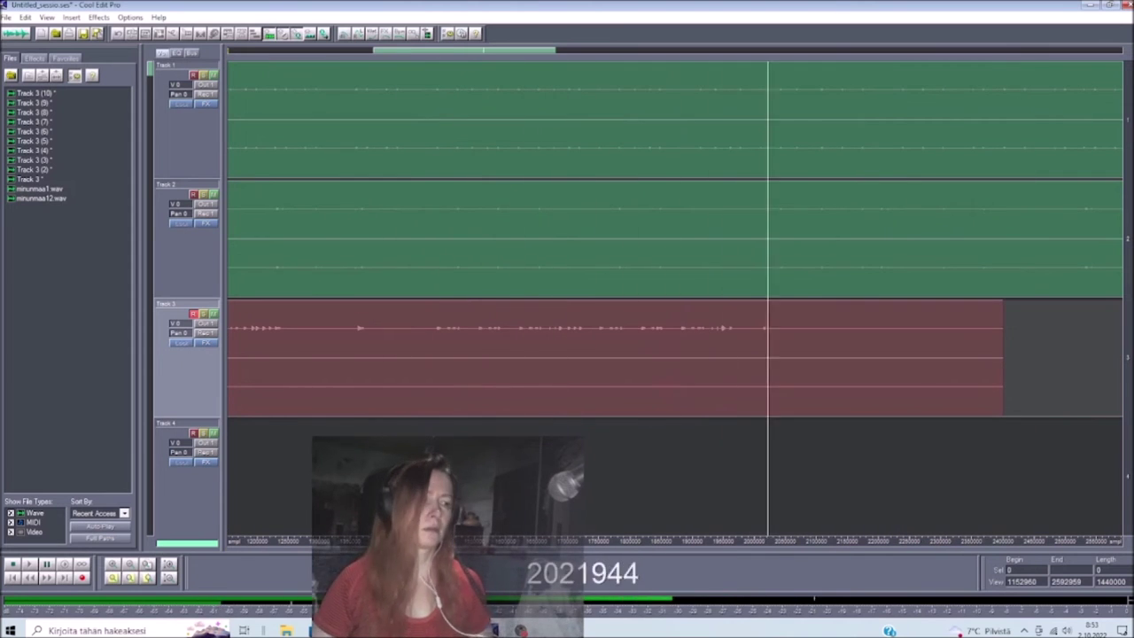
pyautogui.press('space')
pyautogui.hotkey('ctrl', 'z')
# Step: Record a full-length take on Track 3 and play back the start of all three layers together
pyautogui.hotkey('ctrl', 'space')
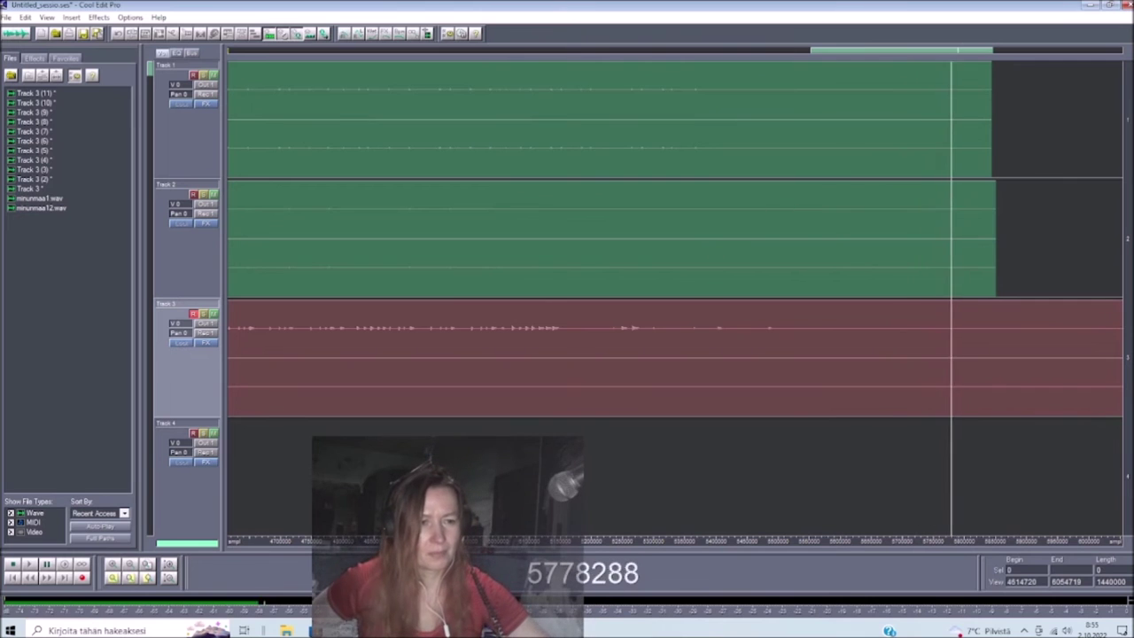
pyautogui.press('space')
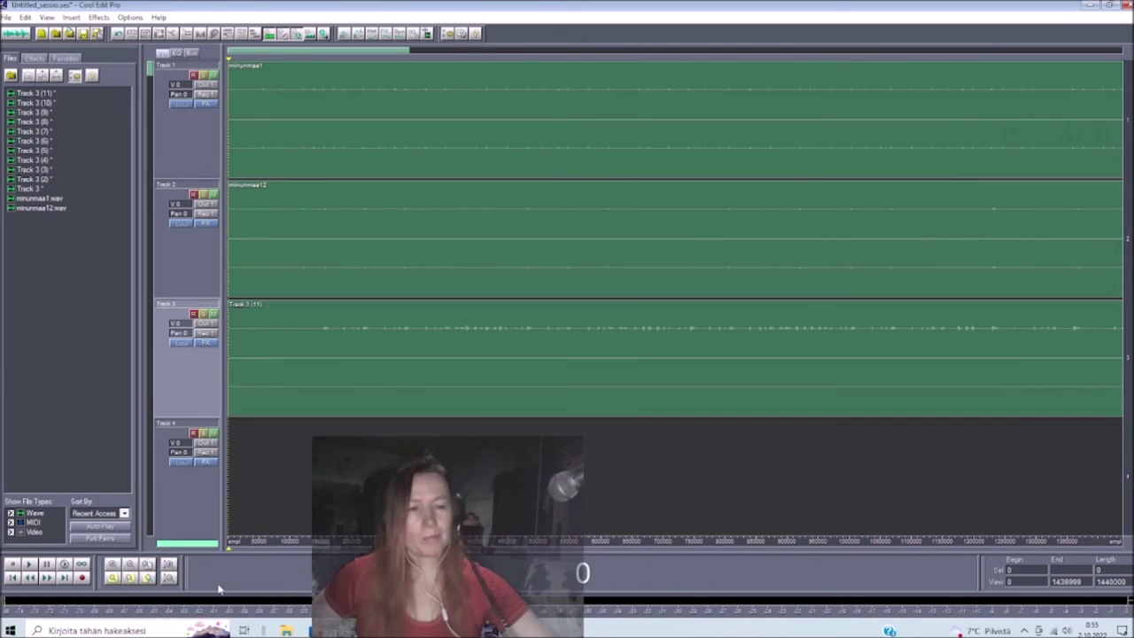
pyautogui.press('space')
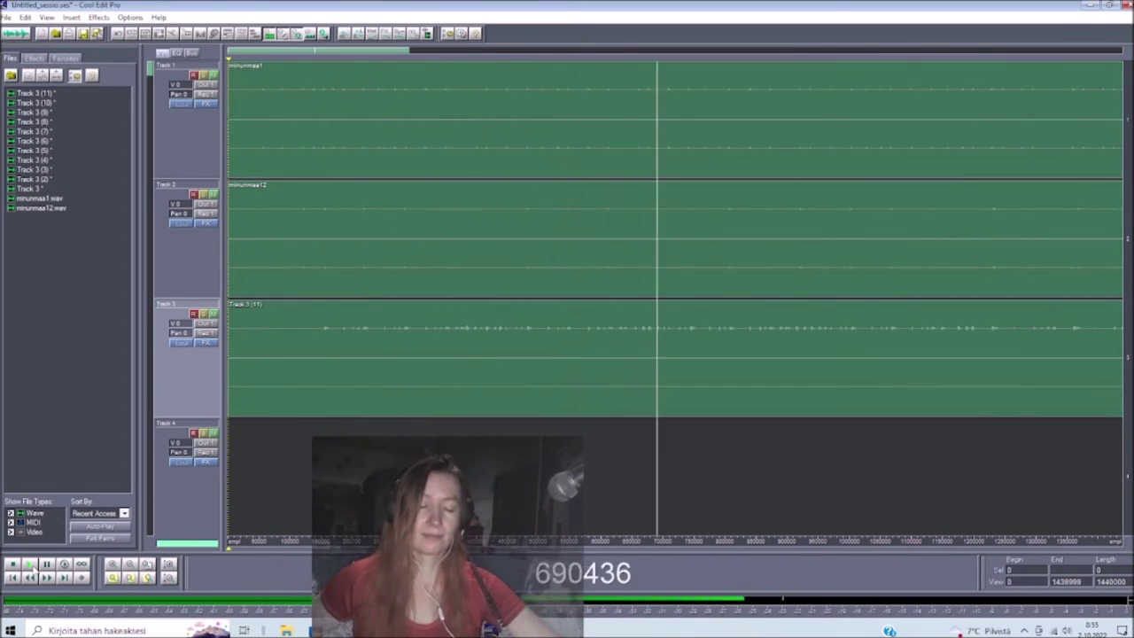
pyautogui.press('space')
# Step: Open the new Track 3 take in the waveform editor and replace its right channel with a copy of the left channel
pyautogui.doubleClick(321, 324)
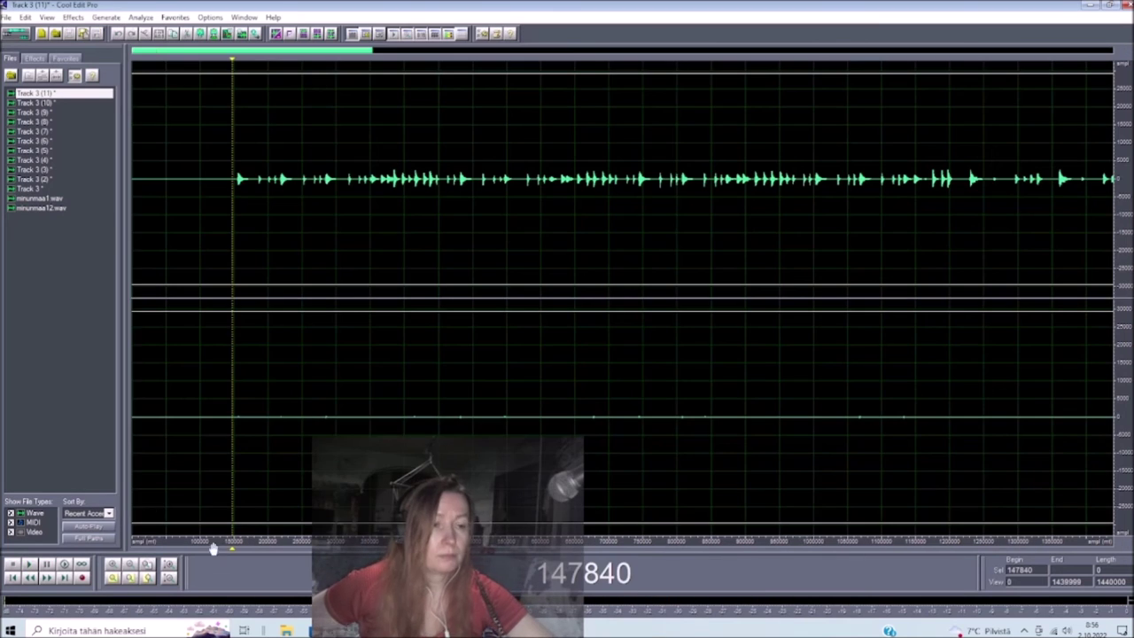
pyautogui.click(73, 17)
pyautogui.click(239, 146)
pyautogui.click(620, 279)
pyautogui.click(147, 564)
pyautogui.doubleClick(211, 518)
pyautogui.press('Delete')
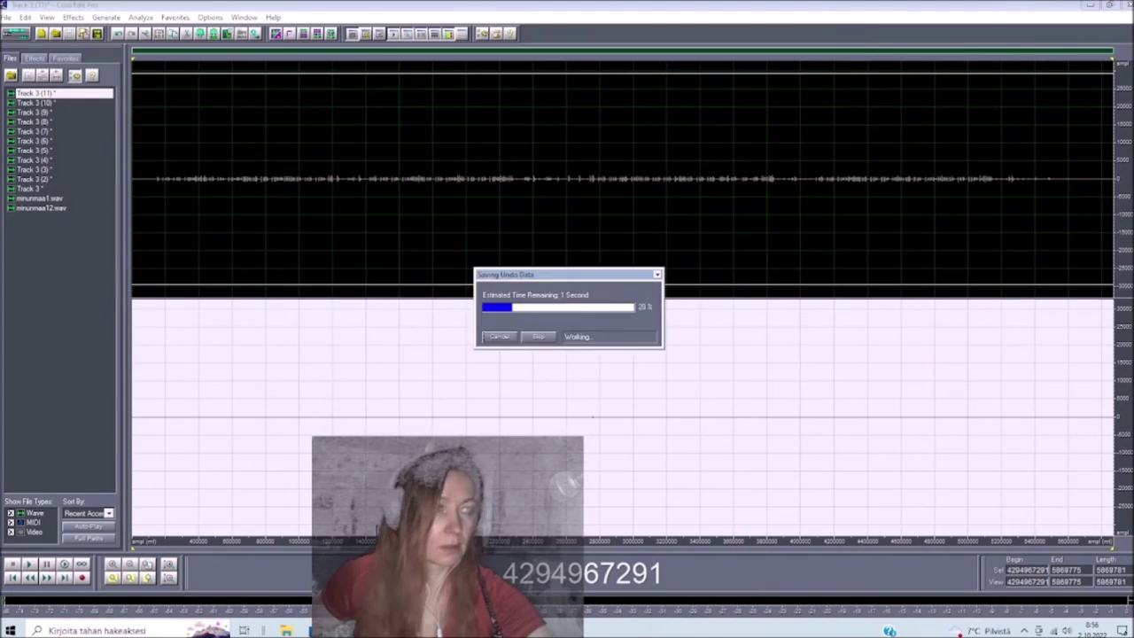
pyautogui.doubleClick(211, 77)
pyautogui.rightClick(212, 77)
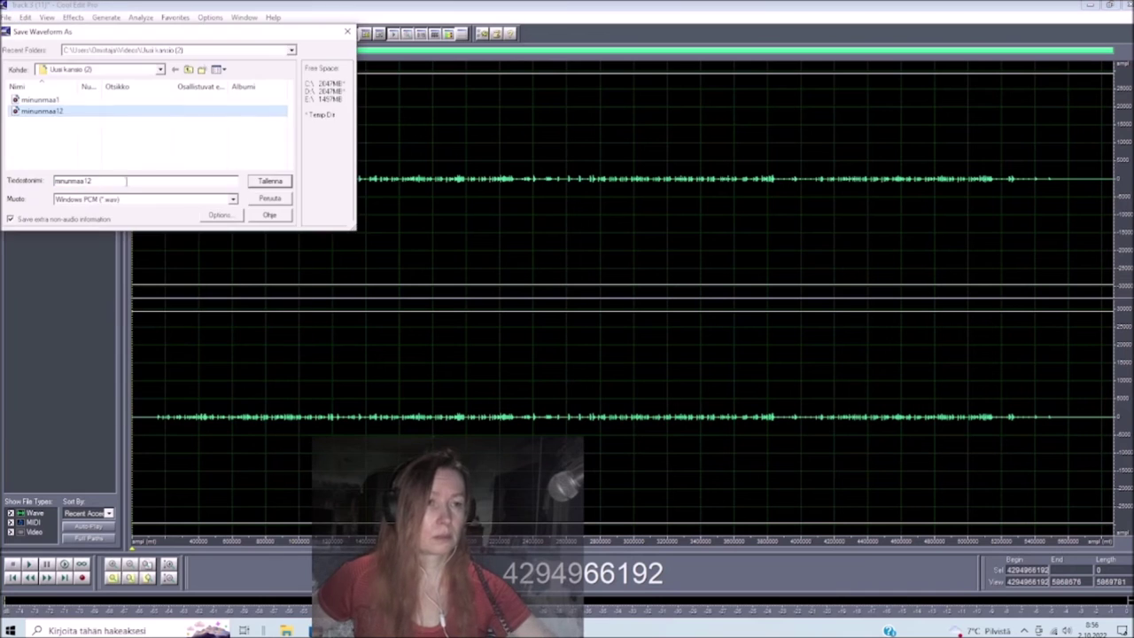
# Step: Save the edited Track 3 take as minunmaa123 and return to the multitrack view
pyautogui.click(125, 180)
pyautogui.write('3')
pyautogui.press('Return')
pyautogui.click(18, 35)
# Step: Close all discarded Track 3 takes, from Track 3 (10) through Track 3, without saving them
pyautogui.click(36, 103)
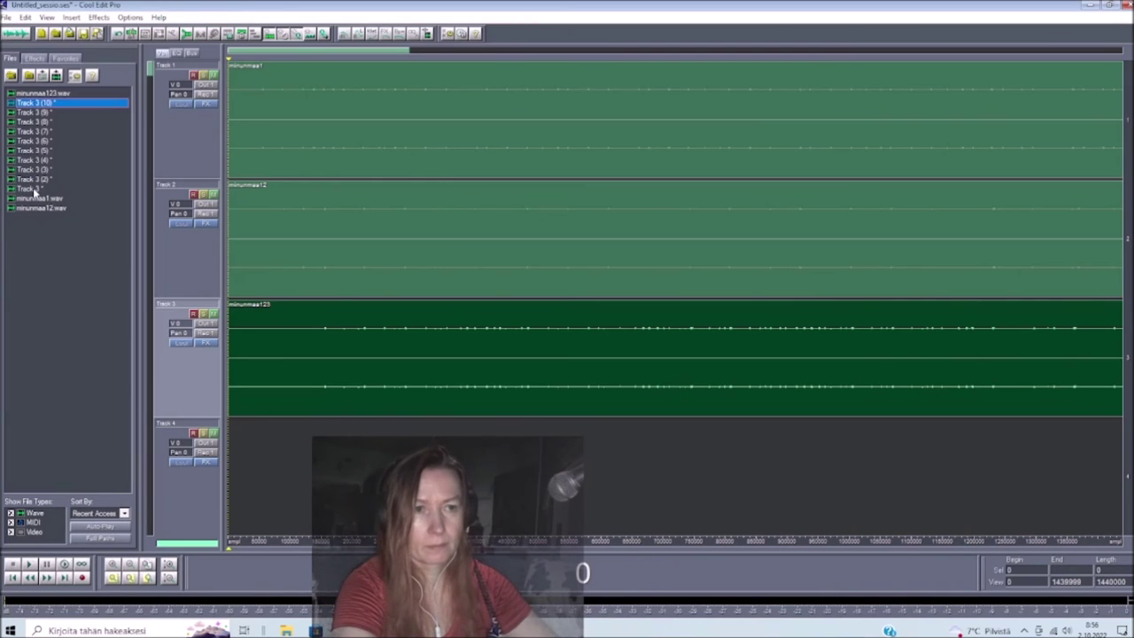
pyautogui.keyDown('shift'); pyautogui.click(33, 189); pyautogui.keyUp('shift')
pyautogui.rightClick(52, 147)
pyautogui.click(73, 154)
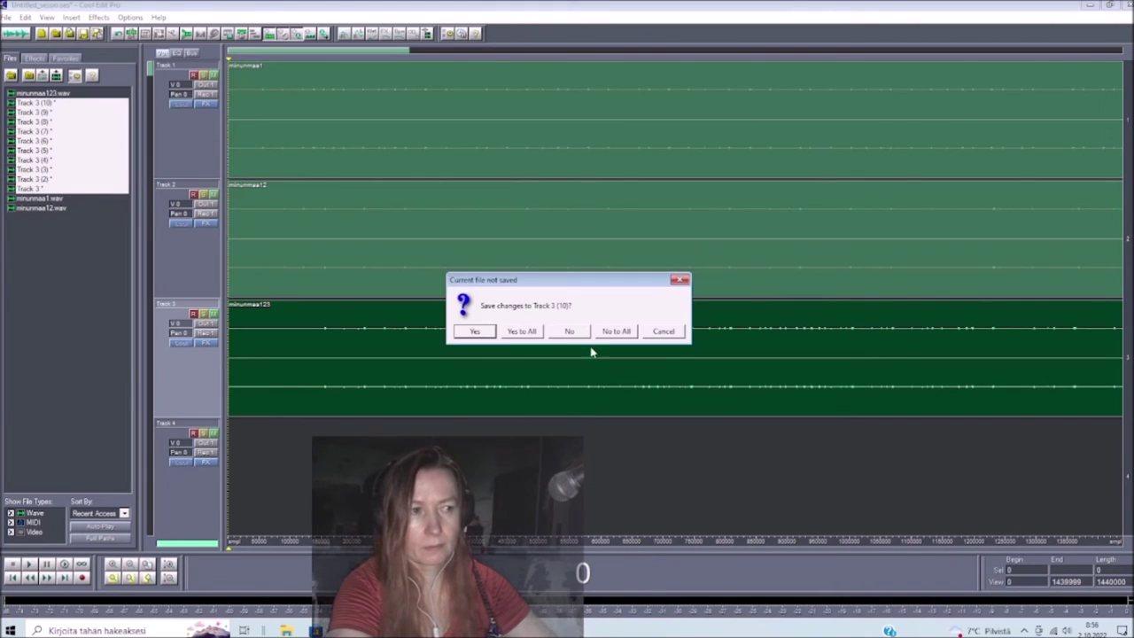
pyautogui.click(615, 332)
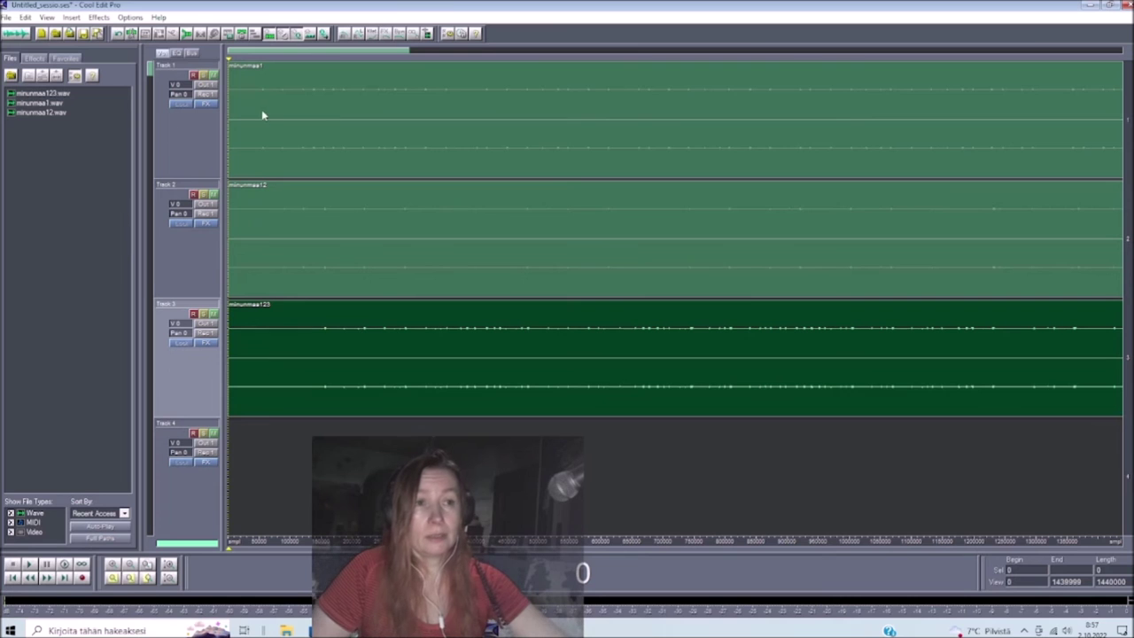
# Step: Save a 16-bit mixdown of the session as the Windows PCM file Untitled_sessio_tahtiraita in the folder Uusi kansio (2)
pyautogui.click(6, 17)
pyautogui.click(32, 187)
pyautogui.moveTo(292, 111)
pyautogui.mouseDown()
pyautogui.moveTo(292, 140)
pyautogui.moveTo(291, 105)
pyautogui.mouseUp()
pyautogui.doubleClick(60, 134)
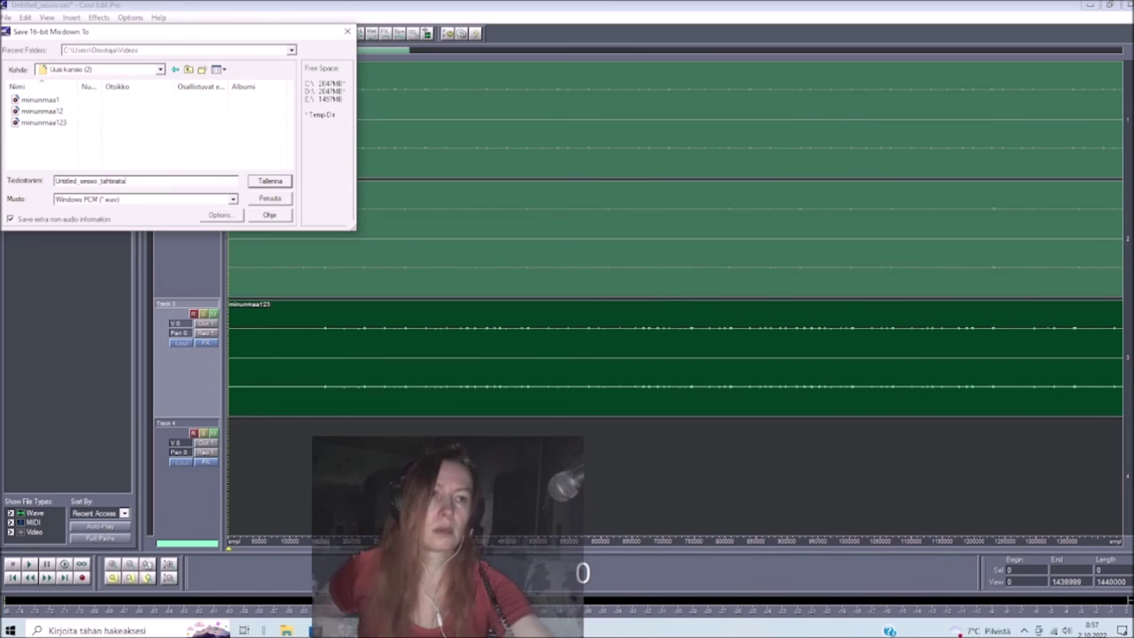
pyautogui.press('Return')
# Step: Close the session and its waveforms without saving changes, and open the mixdown file for waveform editing
pyautogui.click(7, 17)
pyautogui.click(67, 87)
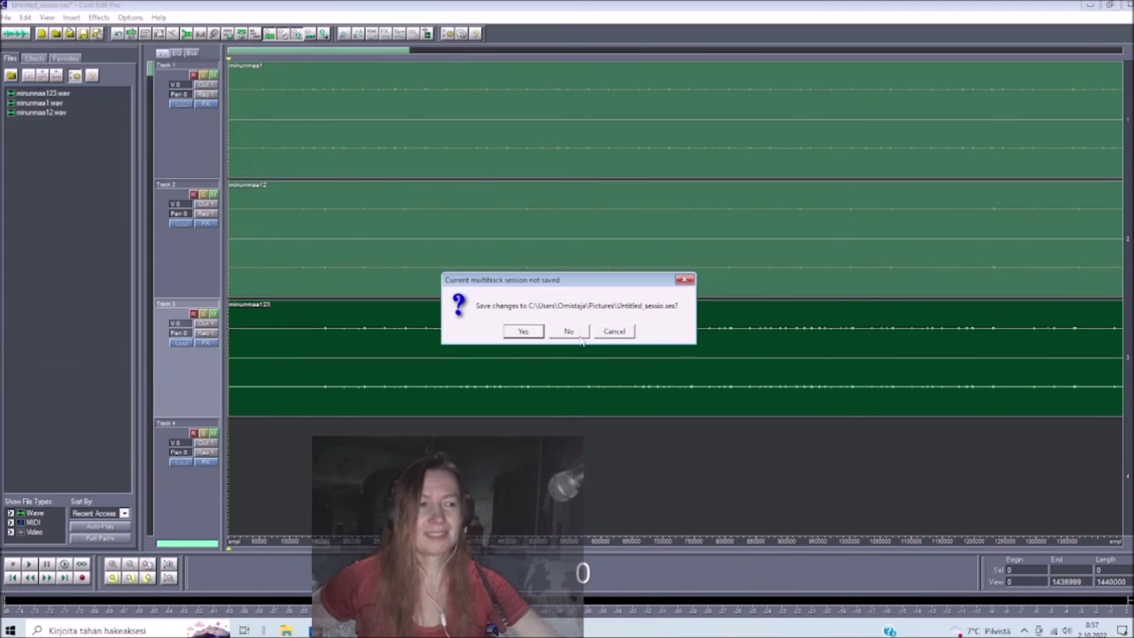
pyautogui.click(578, 333)
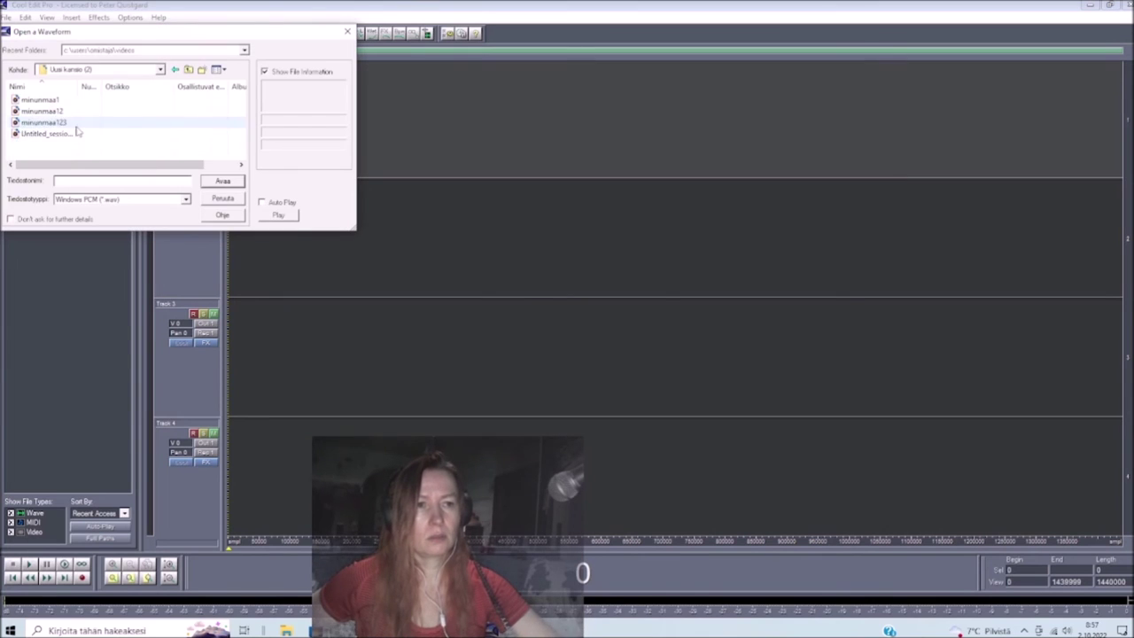
pyautogui.doubleClick(76, 131)
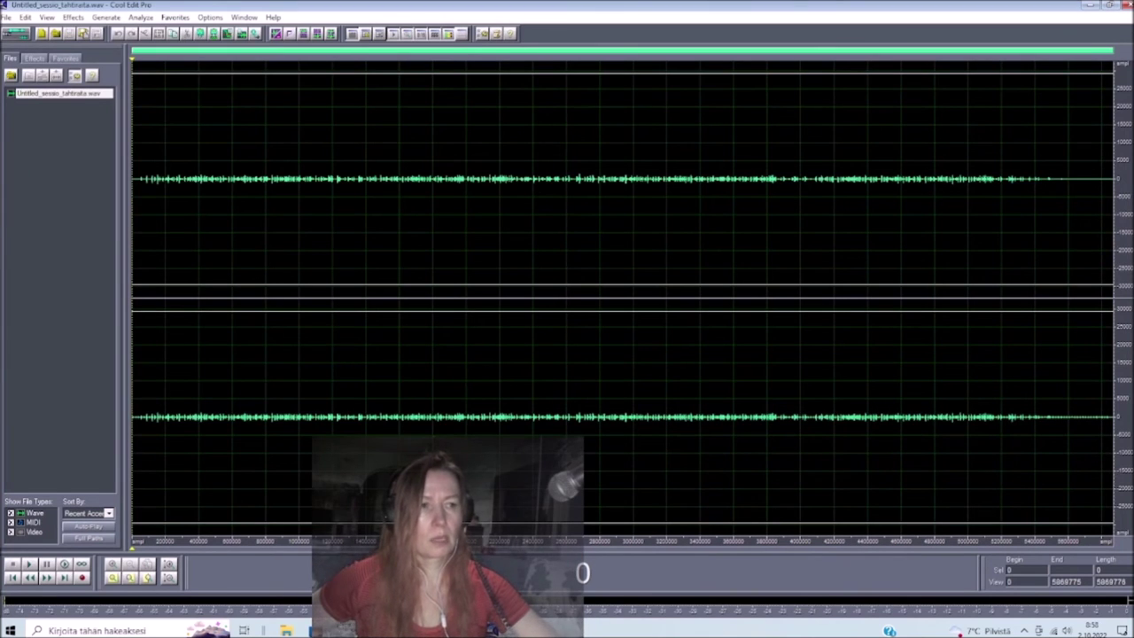
# Step: Select the entire mixdown in both channels and normalize it
pyautogui.hotkey('ctrl', 'a')
pyautogui.click(73, 17)
pyautogui.moveTo(106, 74)
pyautogui.click(230, 142)
pyautogui.press('Return')
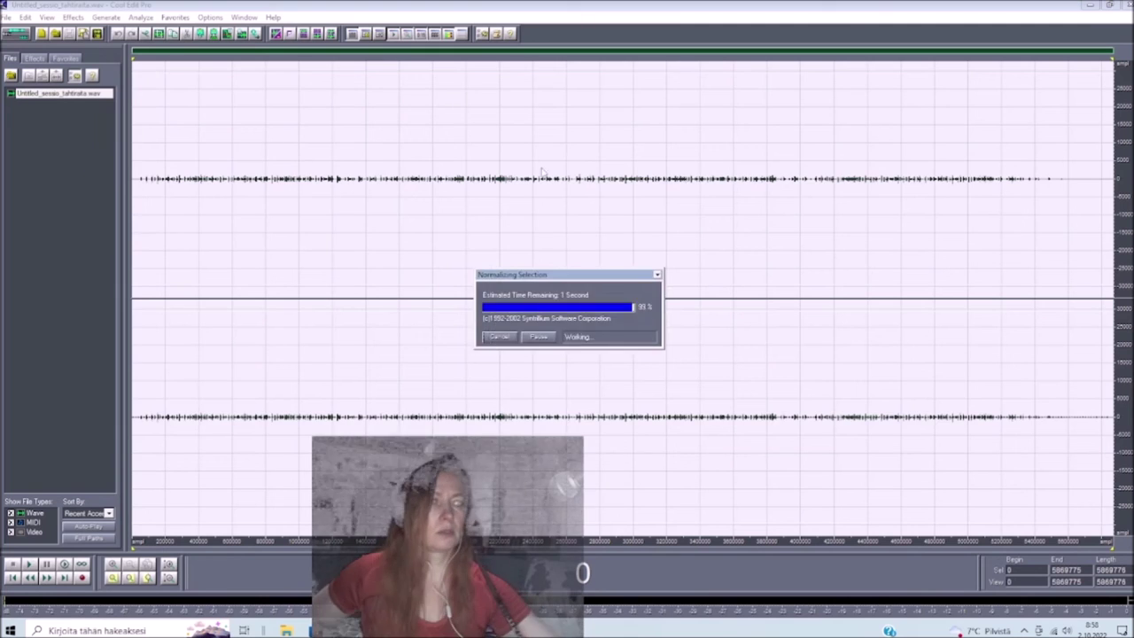
# Step: Preview Parametric Equalizer presets on the mixdown and apply the Hum and Hiss Removal preset
pyautogui.click(73, 16)
pyautogui.moveTo(98, 101)
pyautogui.click(212, 171)
pyautogui.click(696, 445)
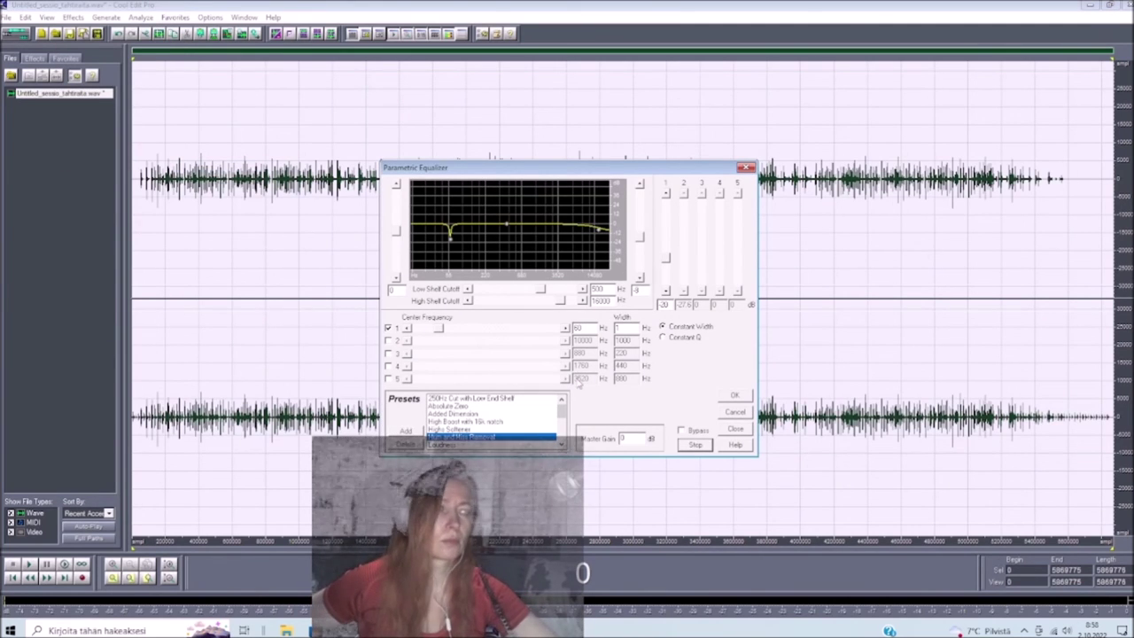
pyautogui.press('Up')
pyautogui.press('Up')
pyautogui.press('Up')
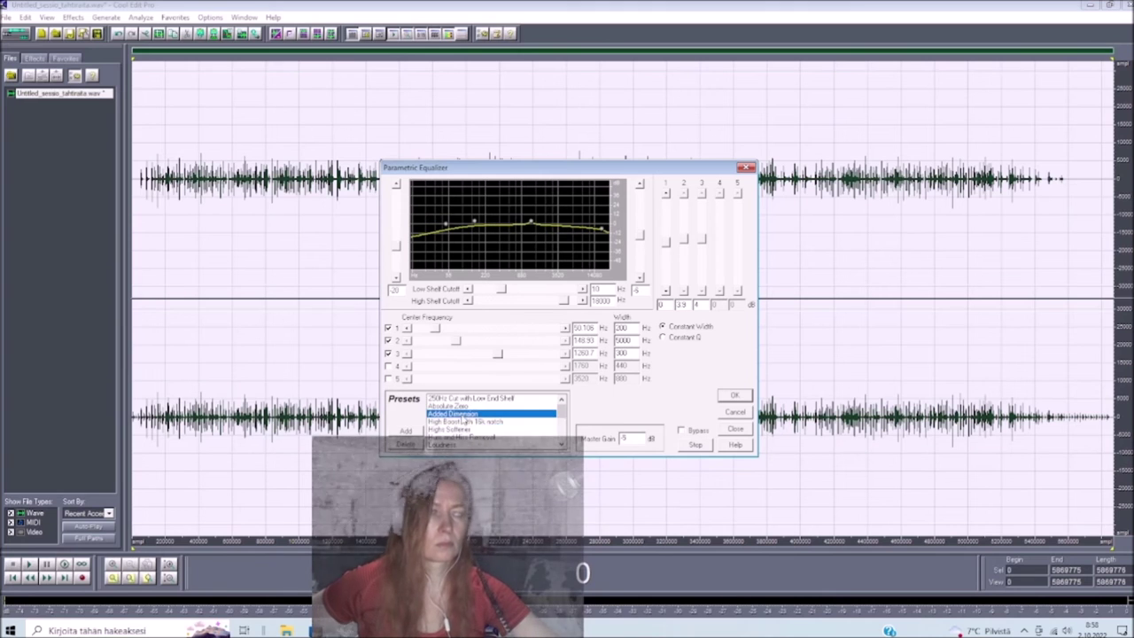
pyautogui.click(457, 422)
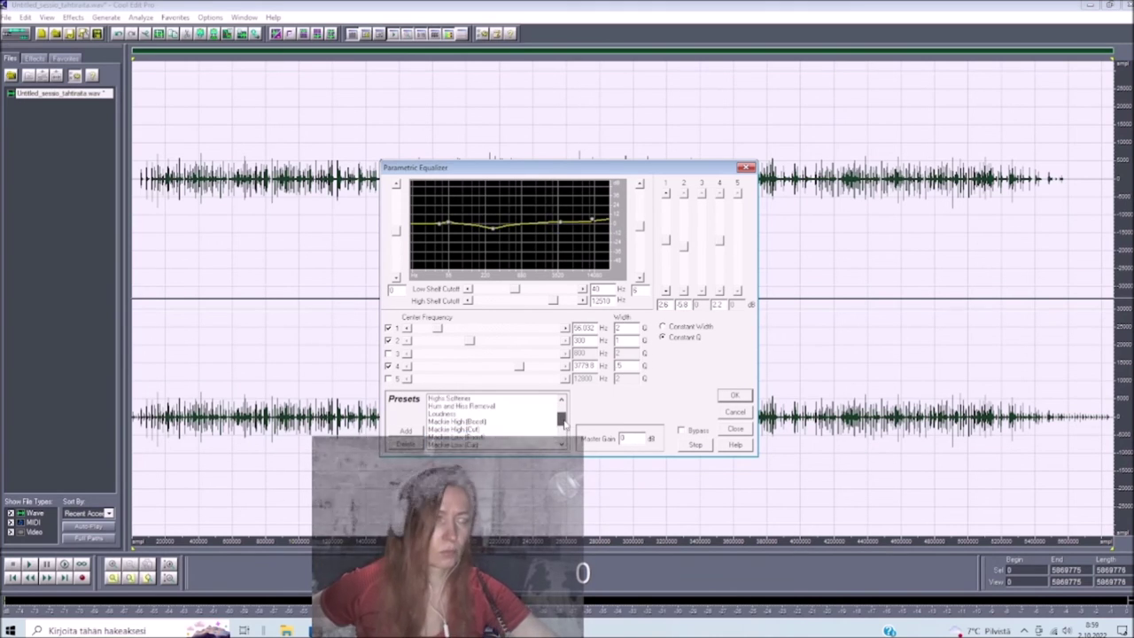
pyautogui.click(483, 438)
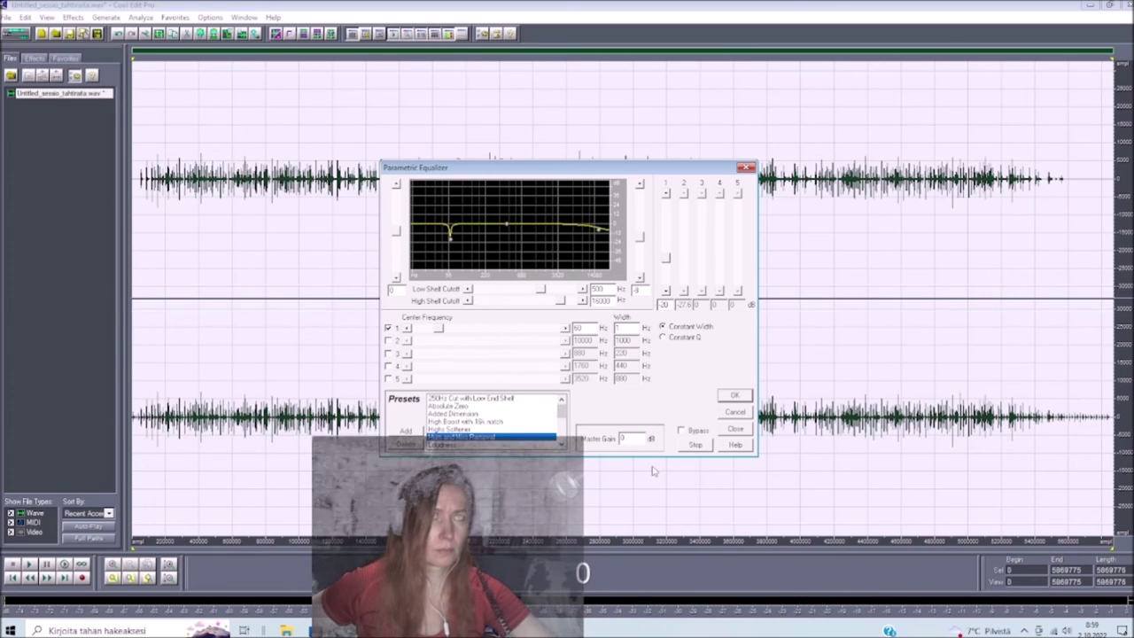
pyautogui.click(734, 395)
# Step: Place the processed Untitled_sessio_tahtiraita mixdown on Track 1 of the multitrack session and arm Track 2 for recording
pyautogui.click(7, 17)
pyautogui.click(87, 146)
pyautogui.click(73, 17)
pyautogui.click(213, 152)
pyautogui.press('Return')
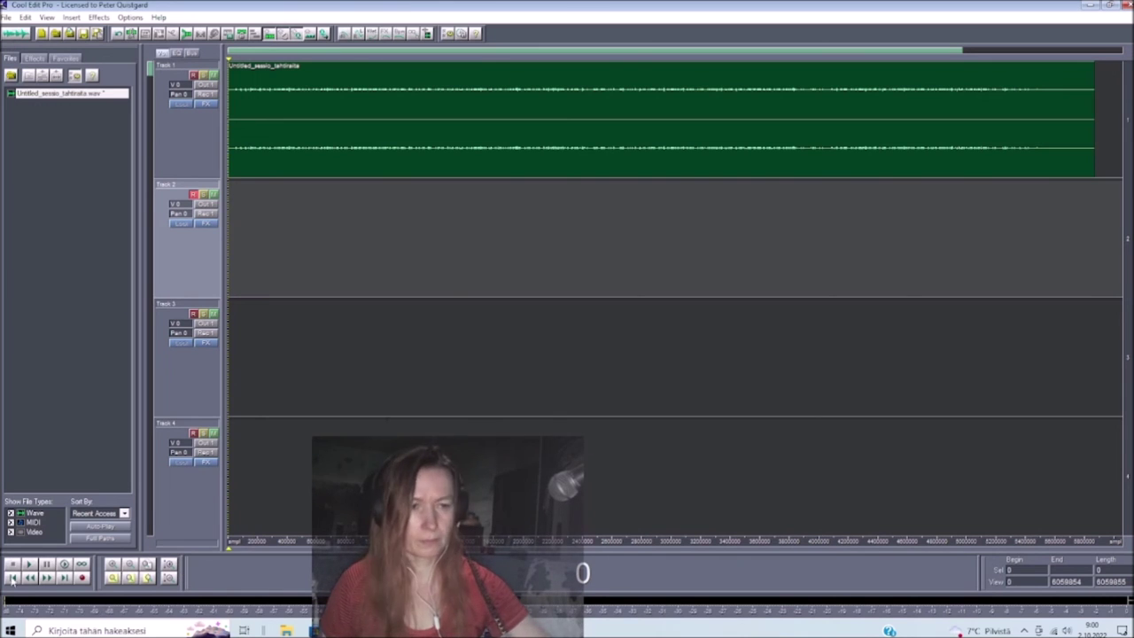
# Step: Try to record a first and a second take on Track 2 over the mixdown, and remove each from the track
pyautogui.click(82, 578)
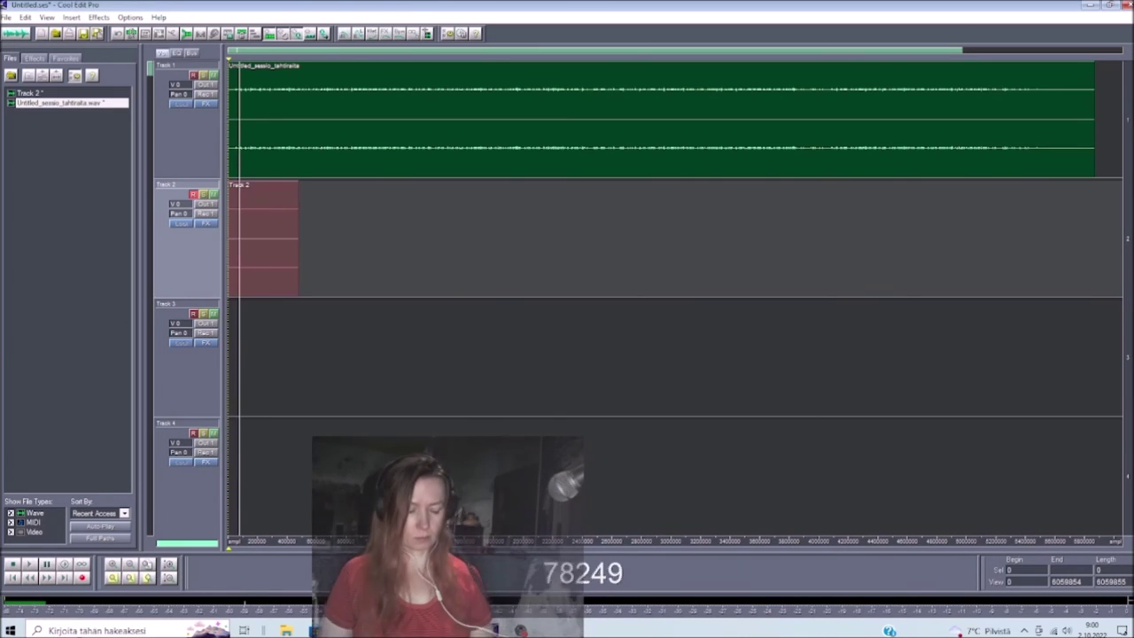
pyautogui.rightClick(273, 242)
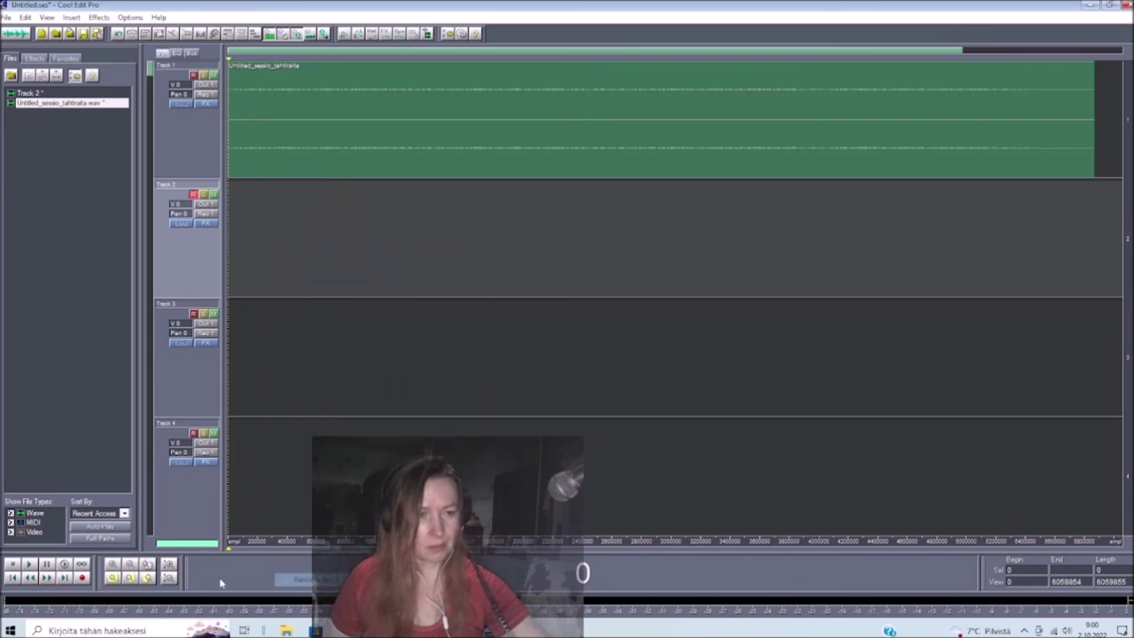
pyautogui.click(304, 579)
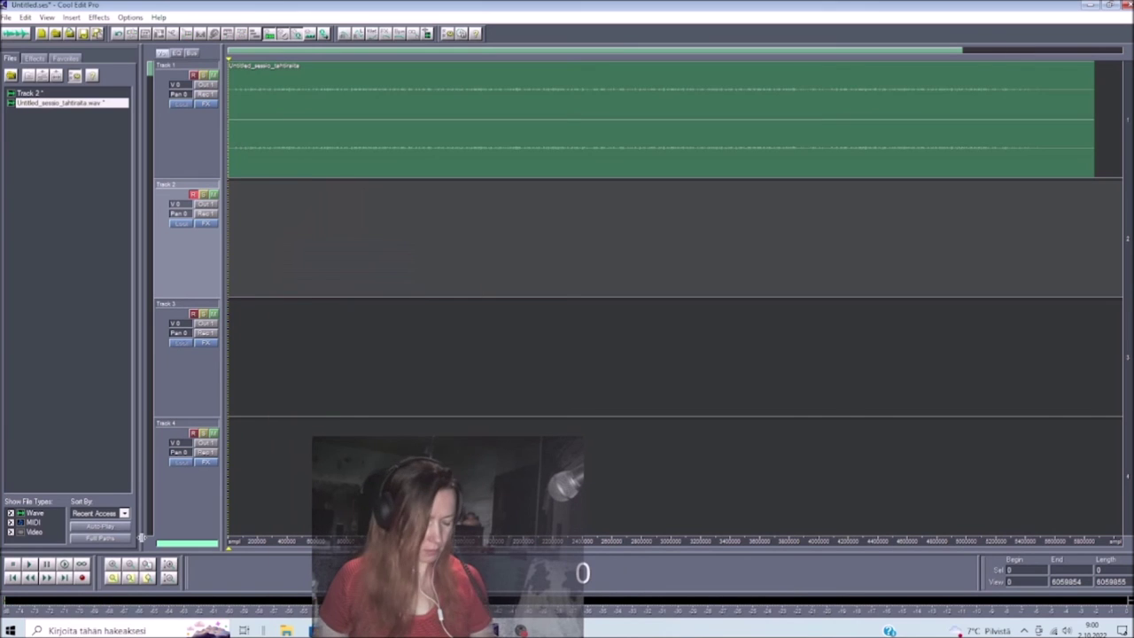
pyautogui.click(83, 578)
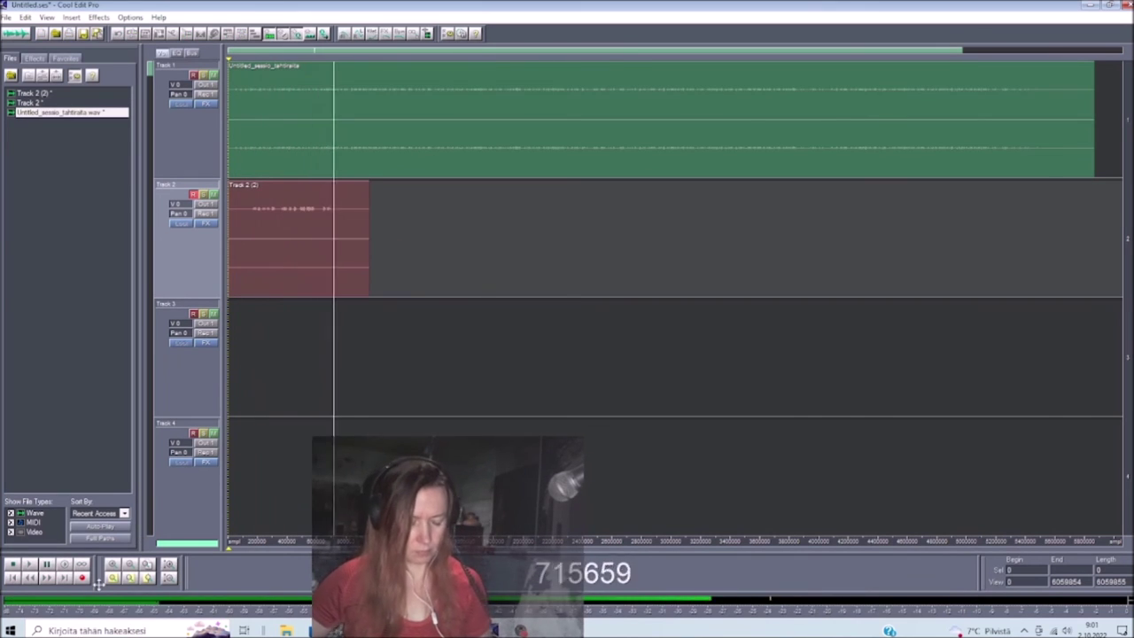
pyautogui.press('space')
pyautogui.hotkey('ctrl', 'z')
# Step: Try a third, short take and a fourth, longer take on Track 2, undoing each recording
pyautogui.click(82, 578)
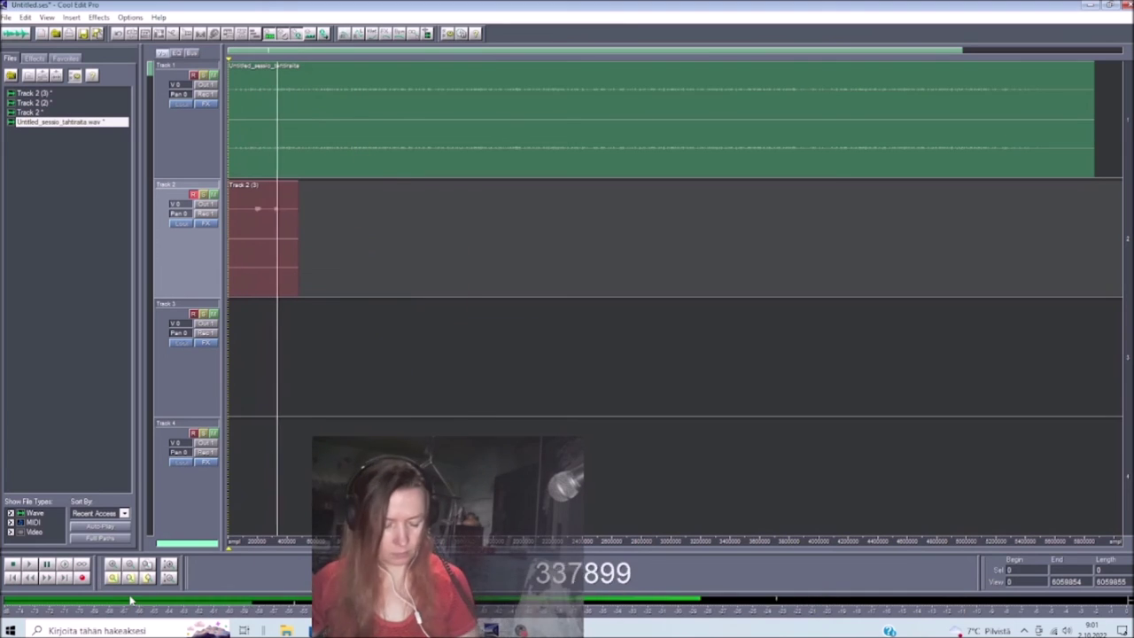
pyautogui.press('space')
pyautogui.hotkey('ctrl', 'z')
pyautogui.click(82, 577)
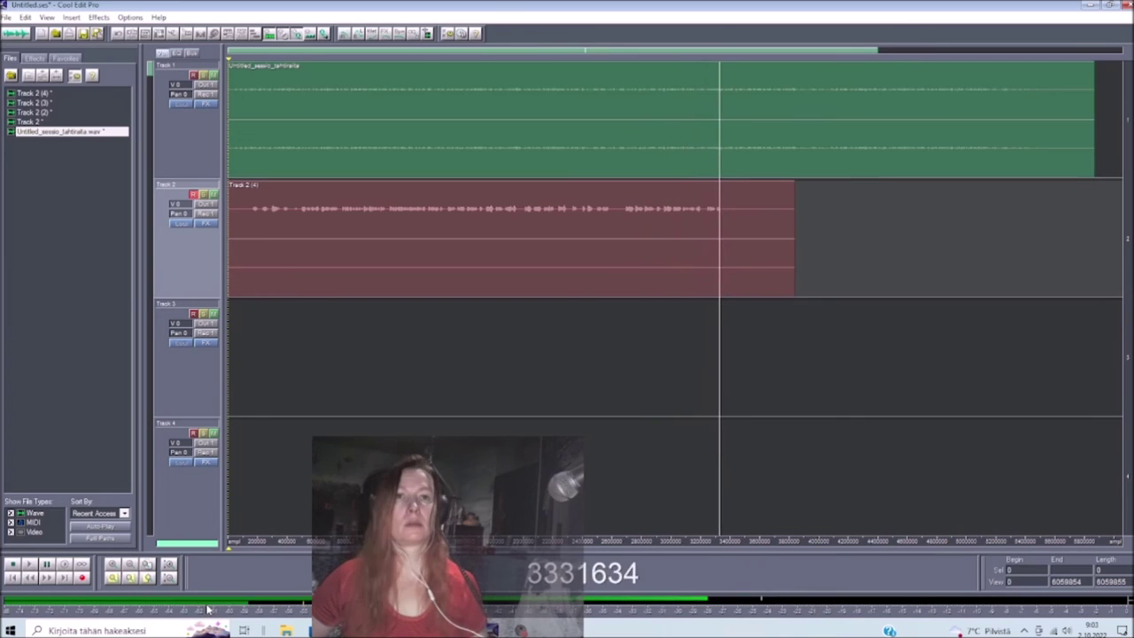
pyautogui.press('space')
pyautogui.hotkey('ctrl', 'z')
# Step: Try a fifth and a sixth take on Track 2 and remove each recorded block from the track
pyautogui.click(82, 578)
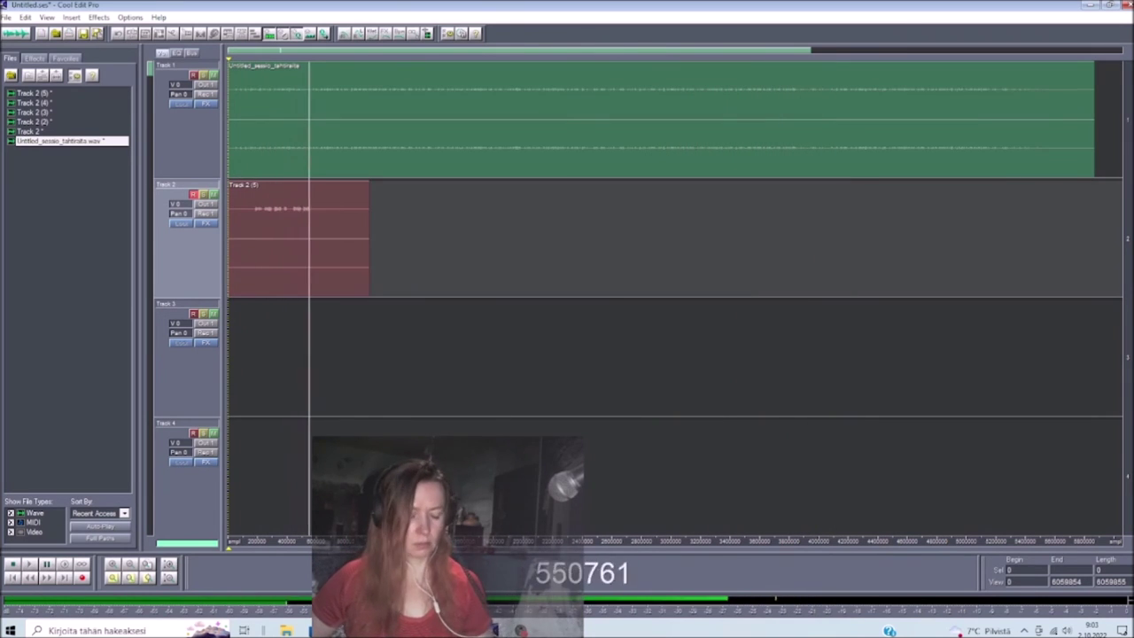
pyautogui.rightClick(244, 209)
pyautogui.click(286, 542)
pyautogui.click(81, 577)
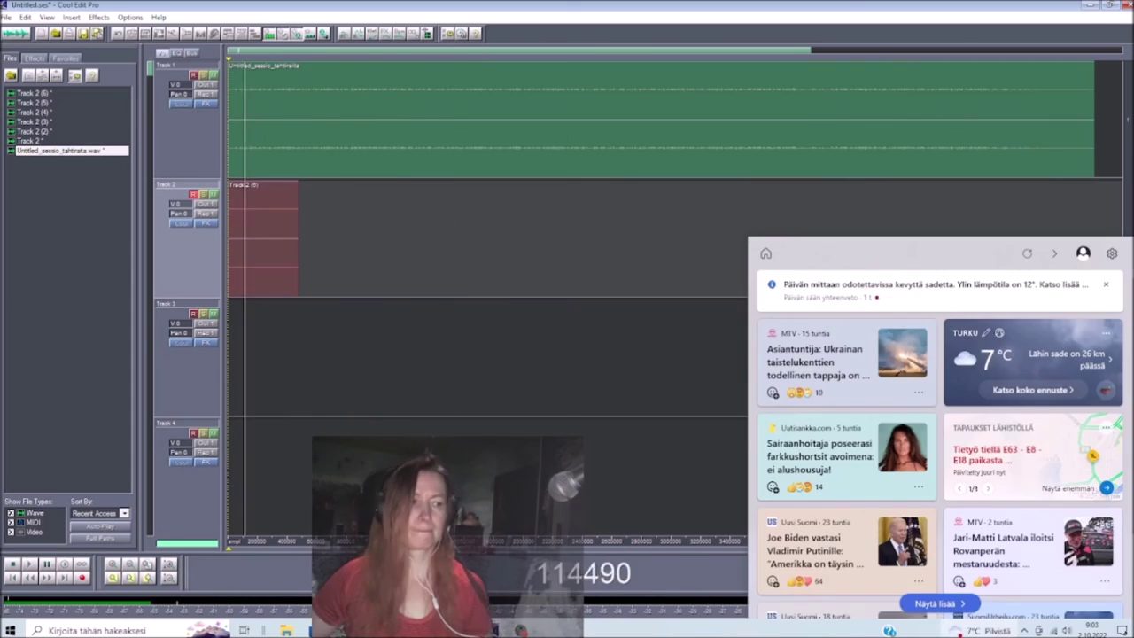
pyautogui.press('space')
pyautogui.rightClick(240, 219)
pyautogui.click(284, 552)
# Step: Try a seventh and an eighth take on Track 2, stopping early and removing each recorded block
pyautogui.click(81, 577)
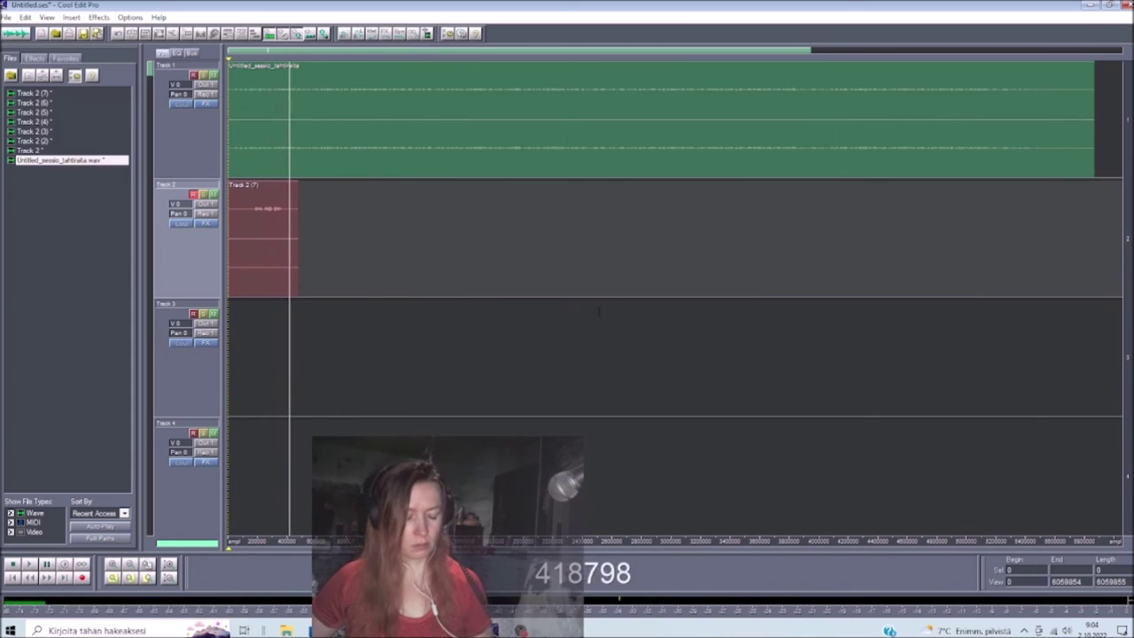
pyautogui.press('space')
pyautogui.rightClick(281, 218)
pyautogui.click(316, 553)
pyautogui.click(81, 577)
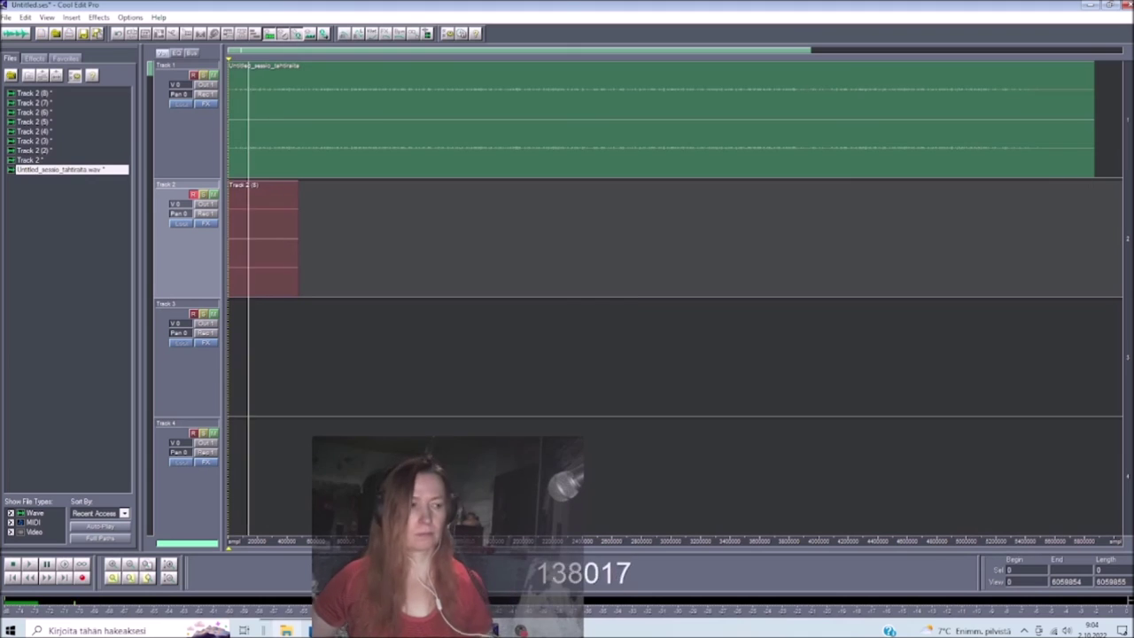
pyautogui.press('space')
pyautogui.rightClick(236, 218)
pyautogui.click(277, 552)
# Step: Try a ninth and a tenth take on Track 2 and undo both recordings
pyautogui.click(81, 578)
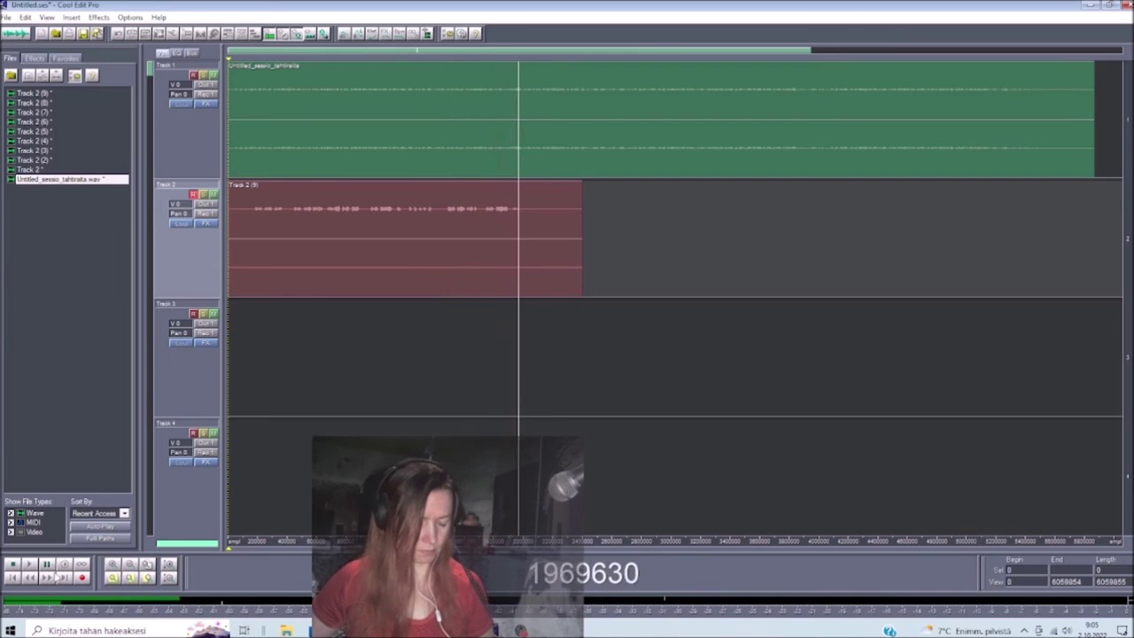
pyautogui.press('space')
pyautogui.hotkey('ctrl', 'z')
pyautogui.click(81, 578)
pyautogui.press('space')
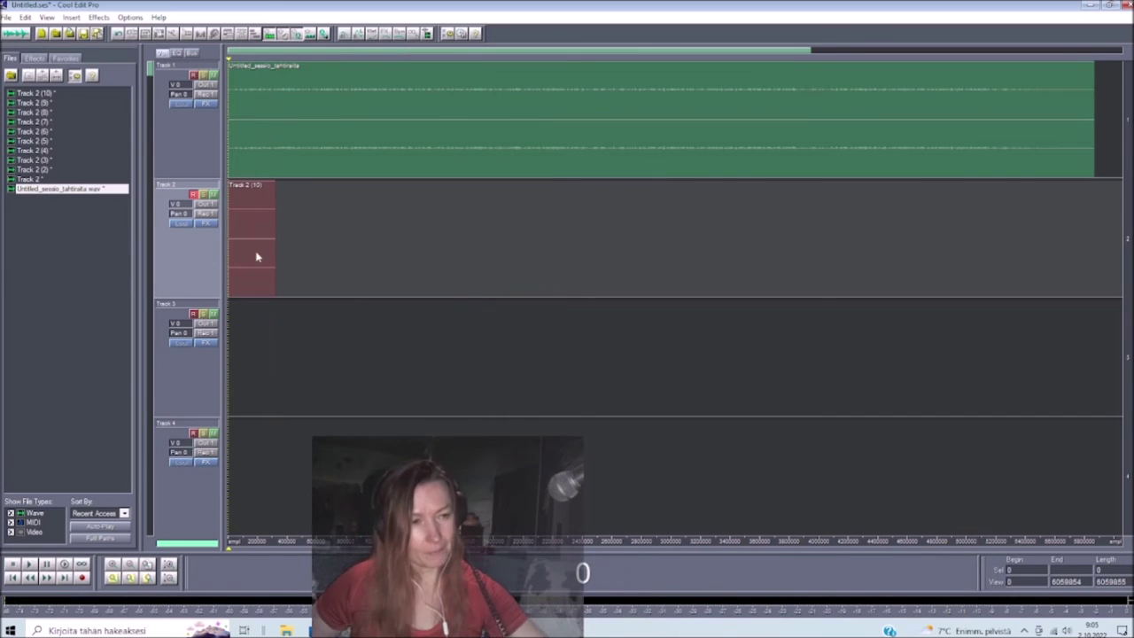
pyautogui.hotkey('ctrl', 'z')
# Step: Try an eleventh, short take and a twelfth, longer take on Track 2, and discard both
pyautogui.hotkey('ctrl', 'space')
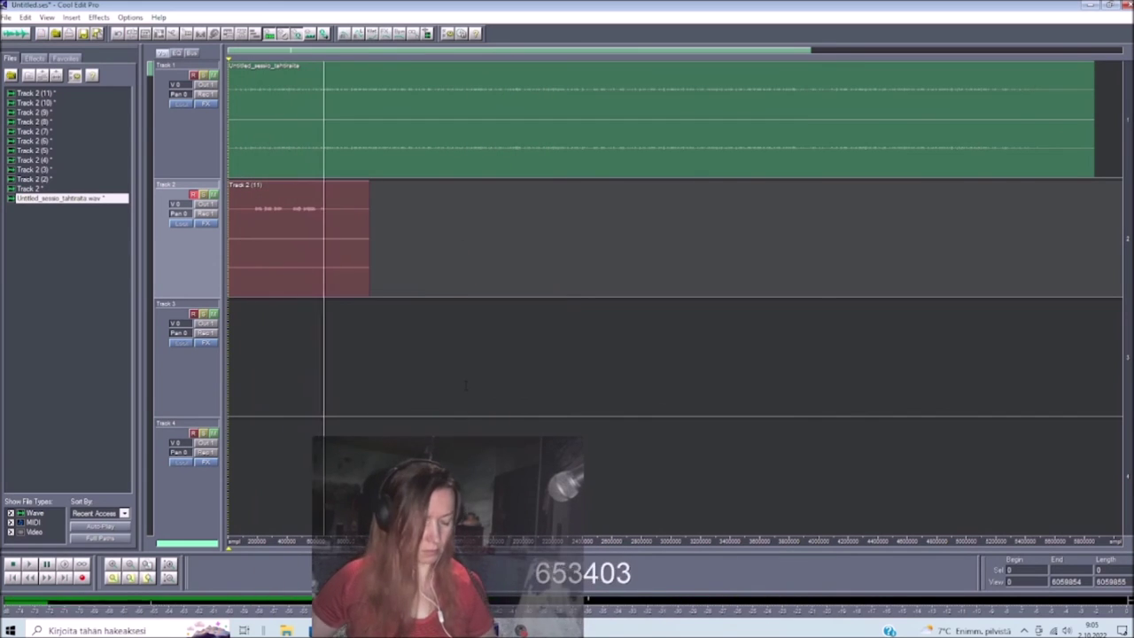
pyautogui.click(82, 577)
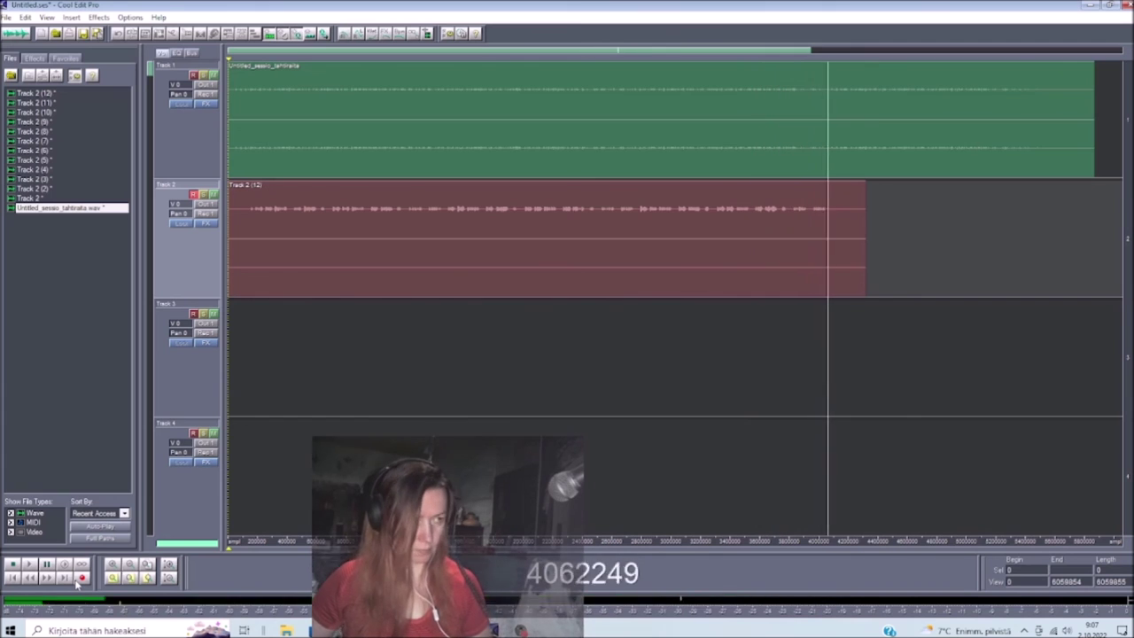
pyautogui.press('space')
pyautogui.hotkey('ctrl', 'z')
# Step: Try a thirteenth and a fourteenth take on Track 2 and delete each recorded block from the session
pyautogui.click(82, 577)
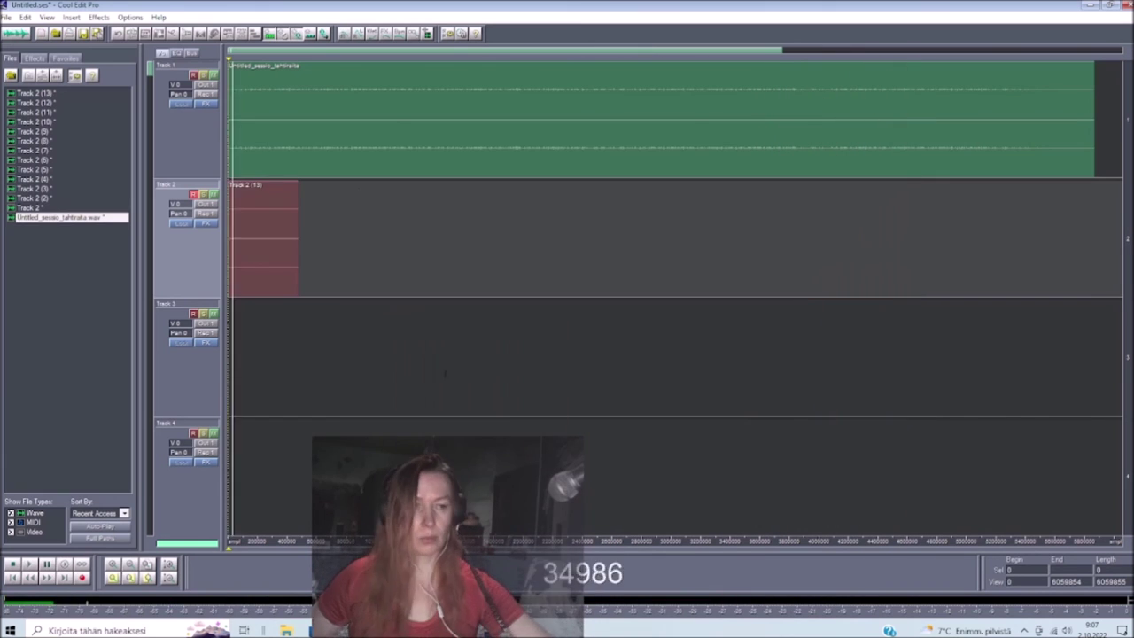
pyautogui.rightClick(288, 202)
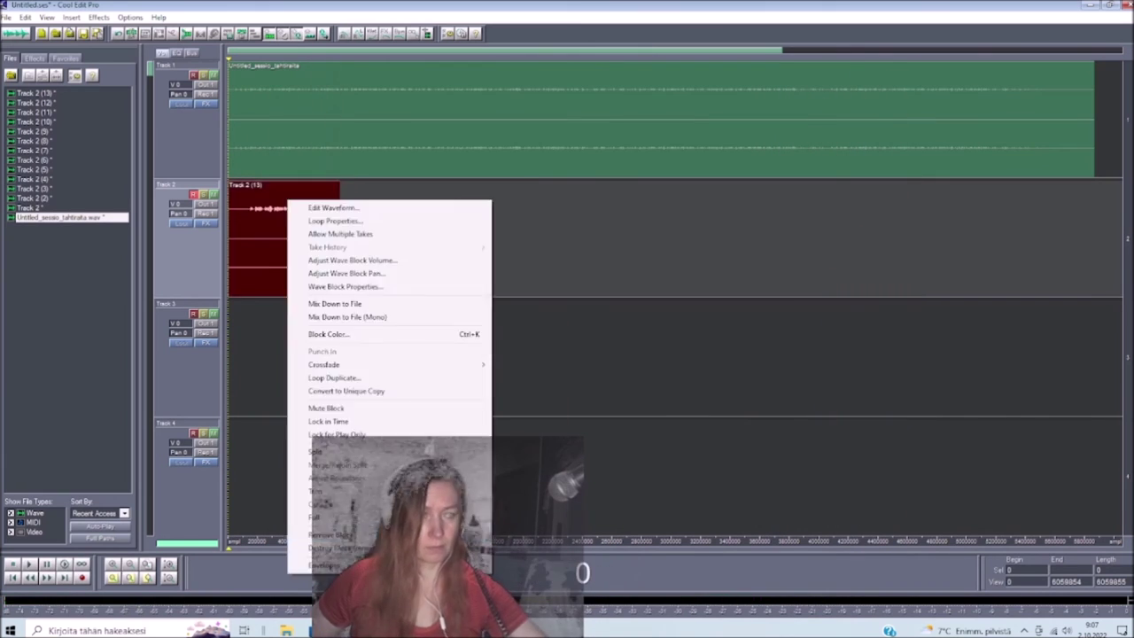
pyautogui.click(331, 534)
pyautogui.hotkey('ctrl', 'space')
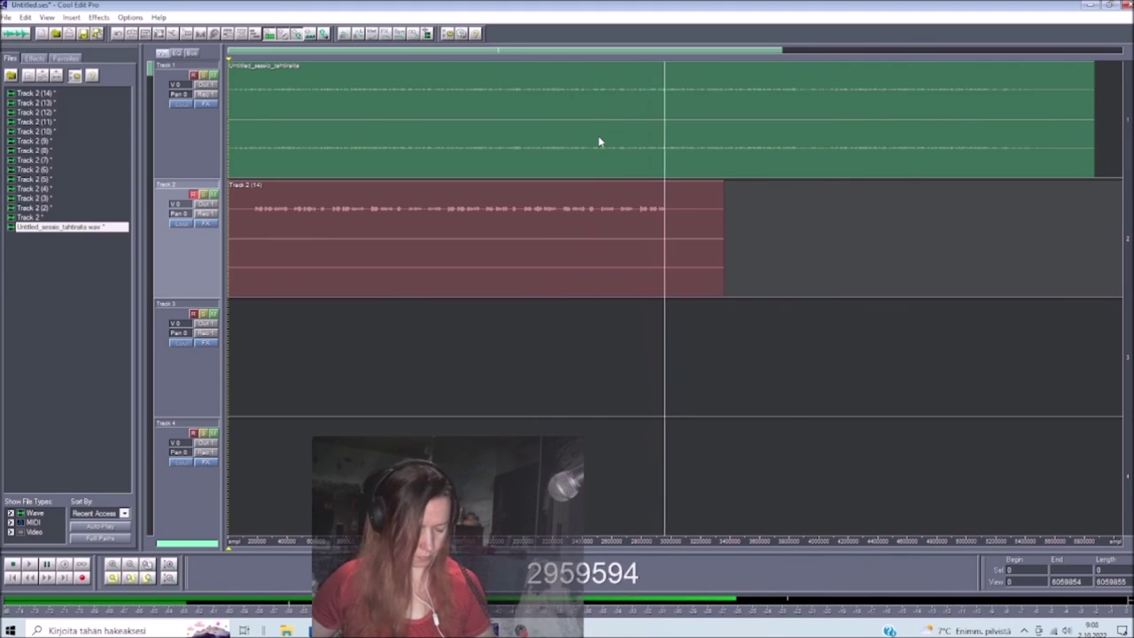
pyautogui.press('space')
pyautogui.click(352, 233)
pyautogui.press('Delete')
# Step: Record a complete take on Track 2, running until just past the end of the mixdown on Track 1
pyautogui.hotkey('ctrl', 'space')
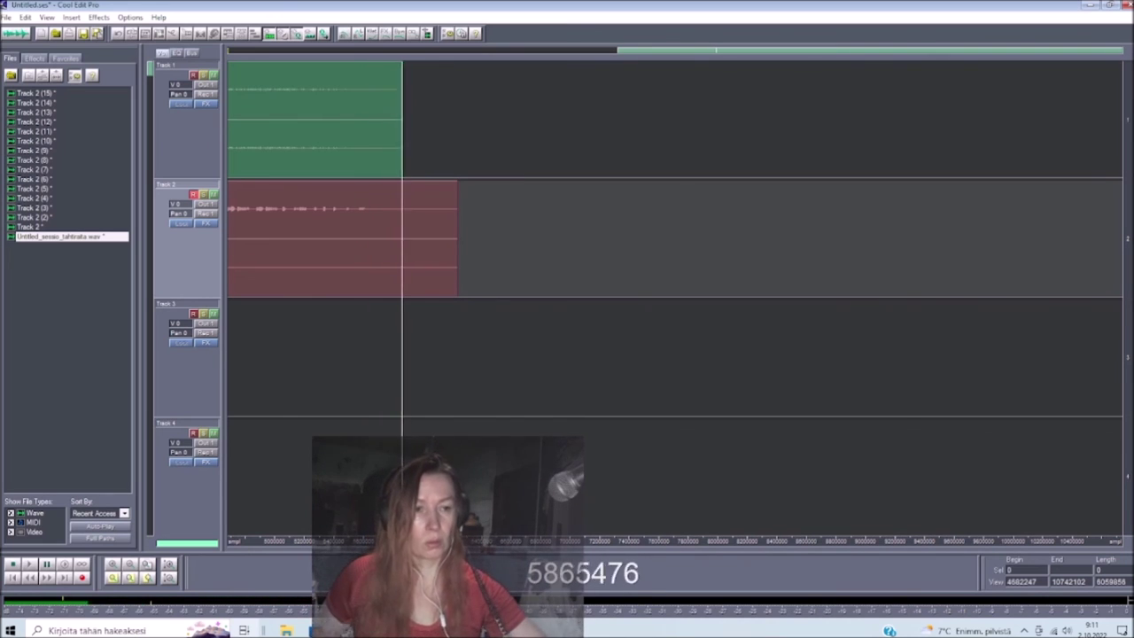
pyautogui.click(82, 578)
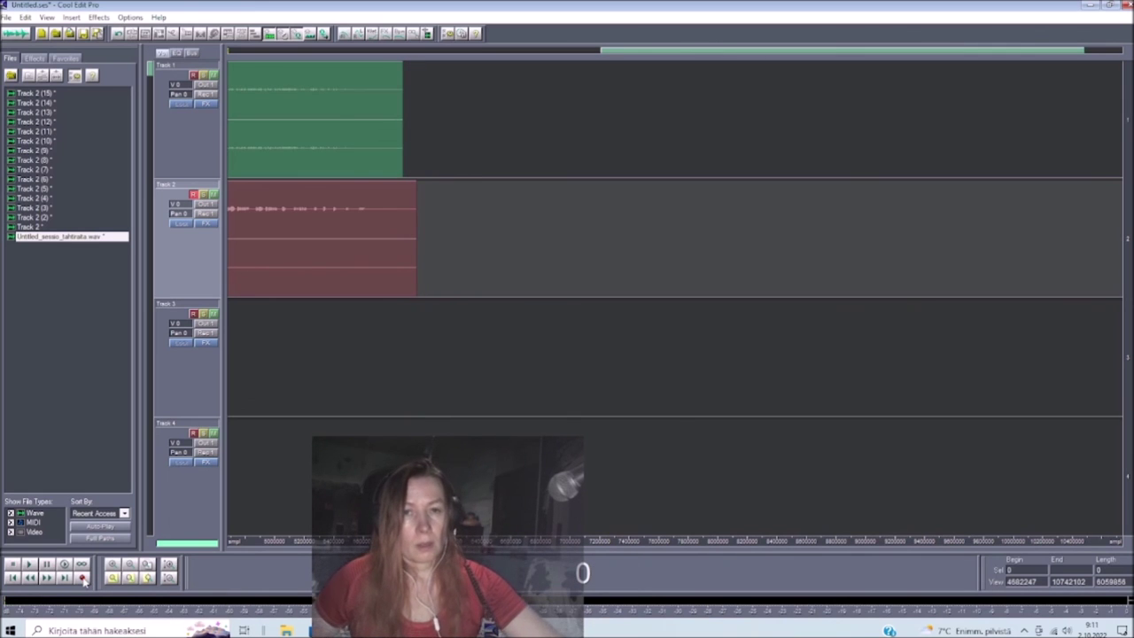
# Step: Disarm Track 2, return to the start of the session, and arm Track 3 for recording
pyautogui.click(194, 195)
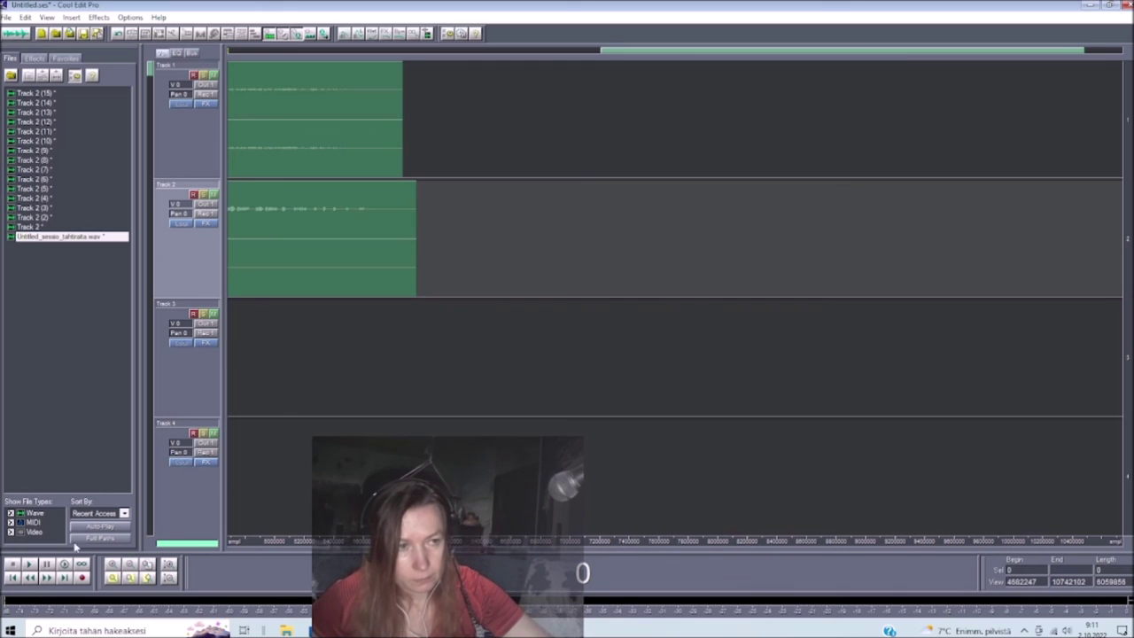
pyautogui.click(12, 577)
pyautogui.click(194, 314)
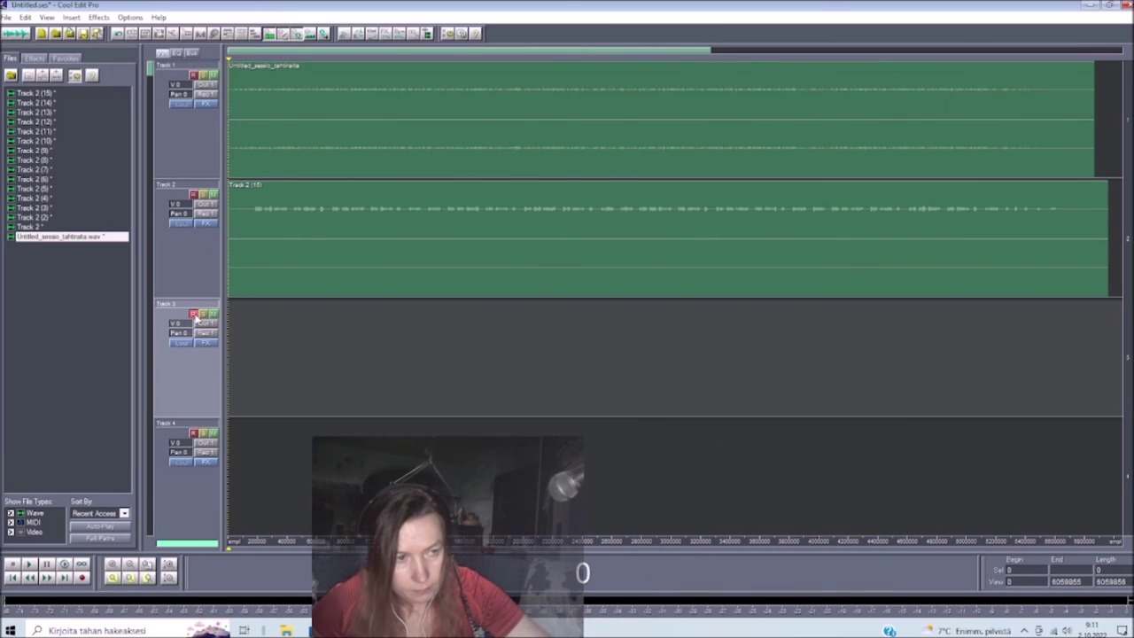